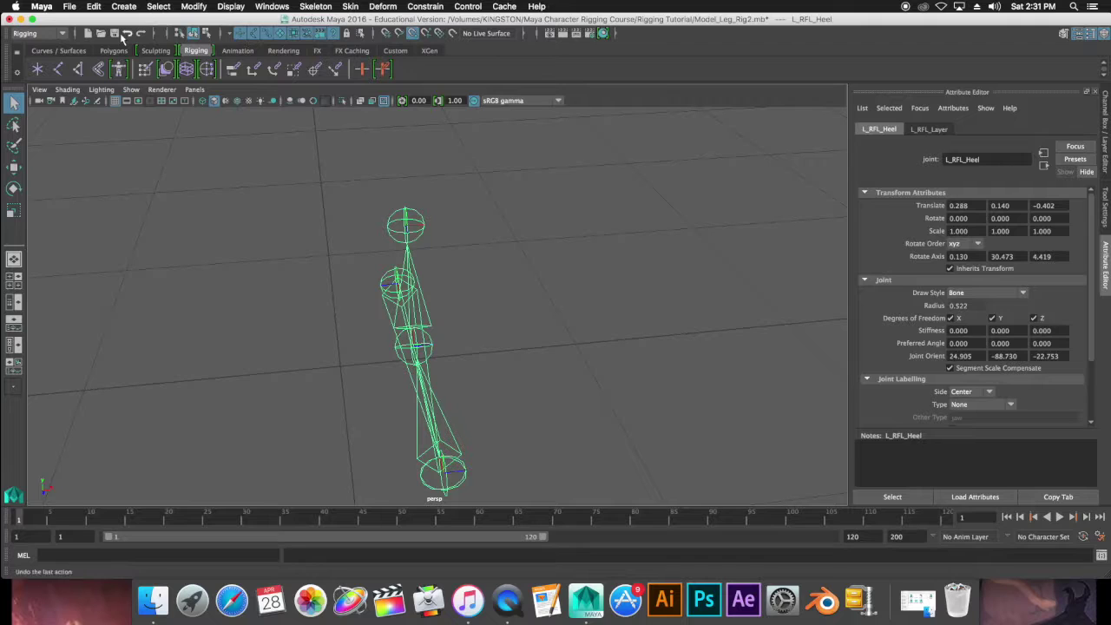
Create a NURBS circle, nurbsCircle1, on the grid around the leg skeleton.
click(114, 51)
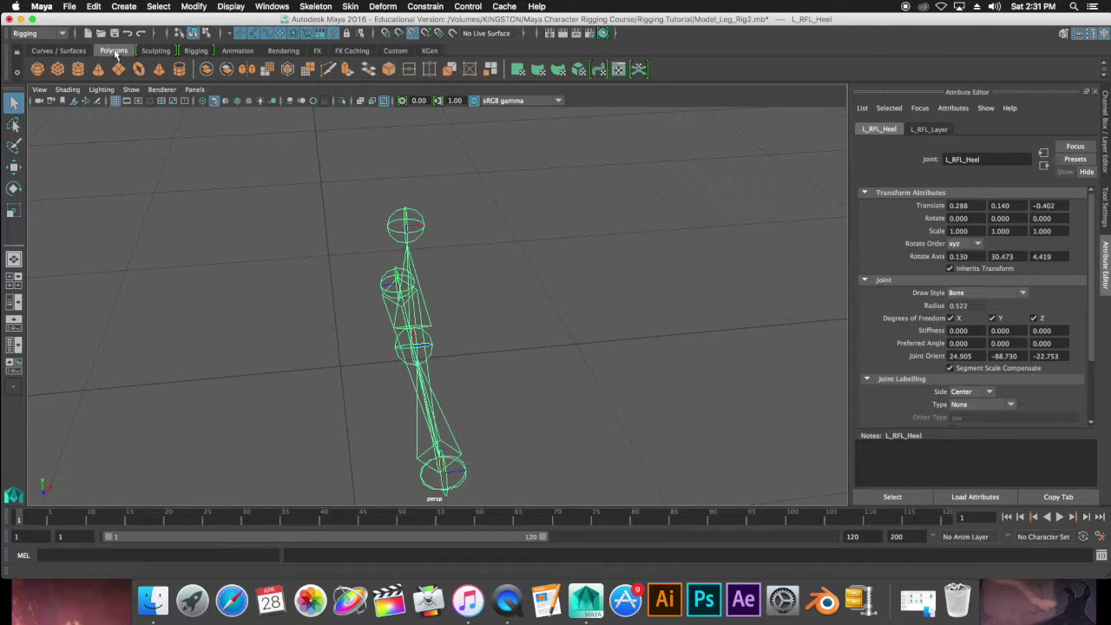
click(130, 8)
mouse_move(151, 36)
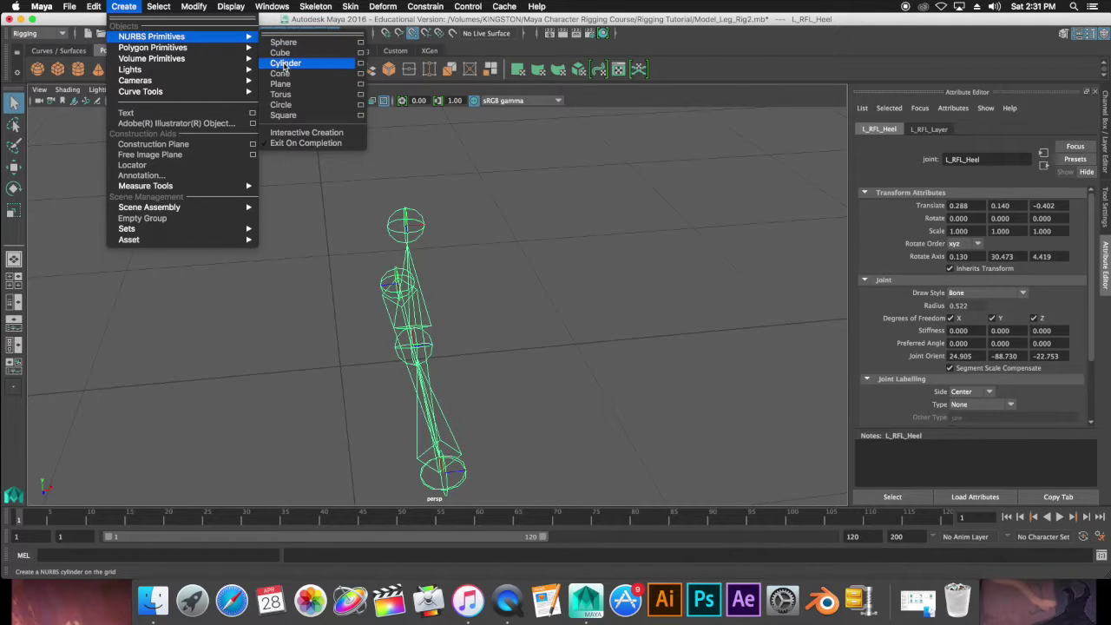
click(291, 108)
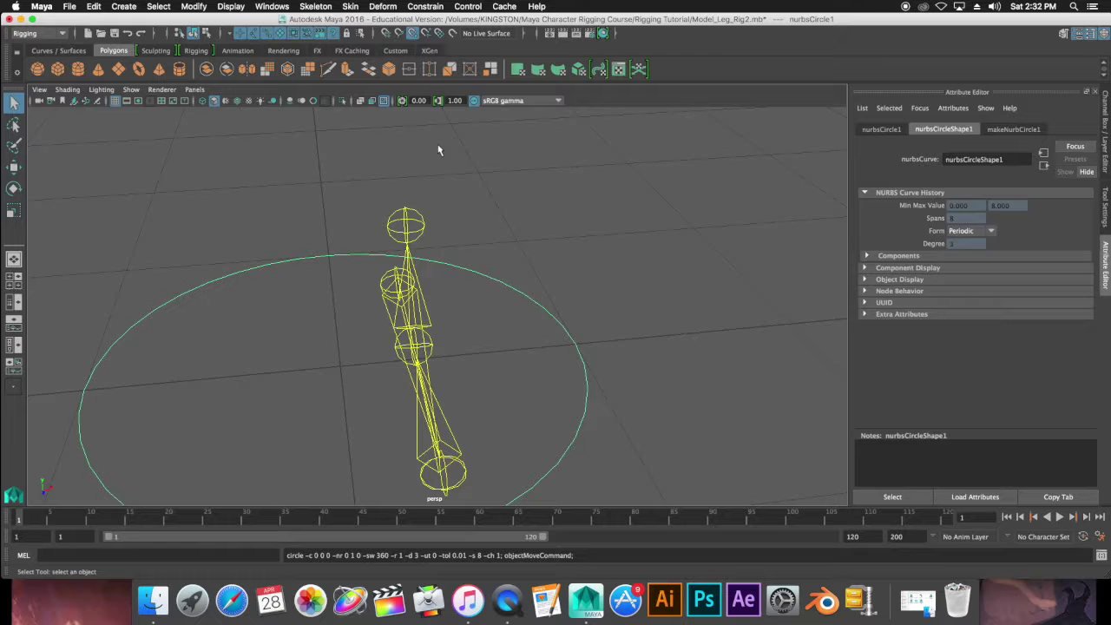
Move the circle onto the foot joints at Translate 0.288, 0.14, -0.402.
click(13, 167)
alt+drag(541, 315, 426, 337)
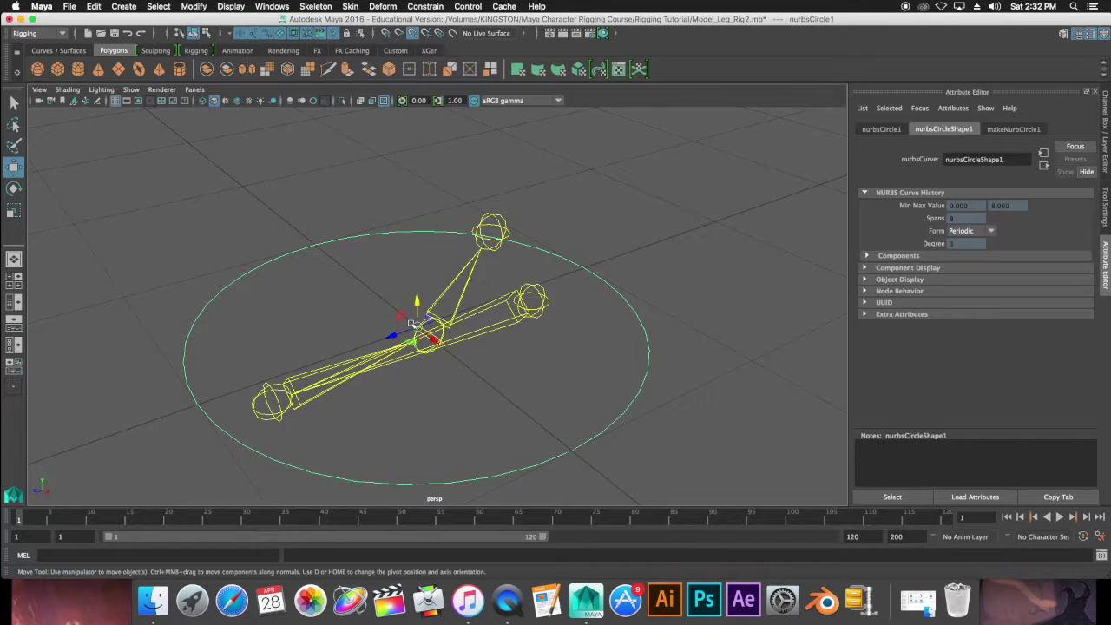
drag(417, 326, 533, 301)
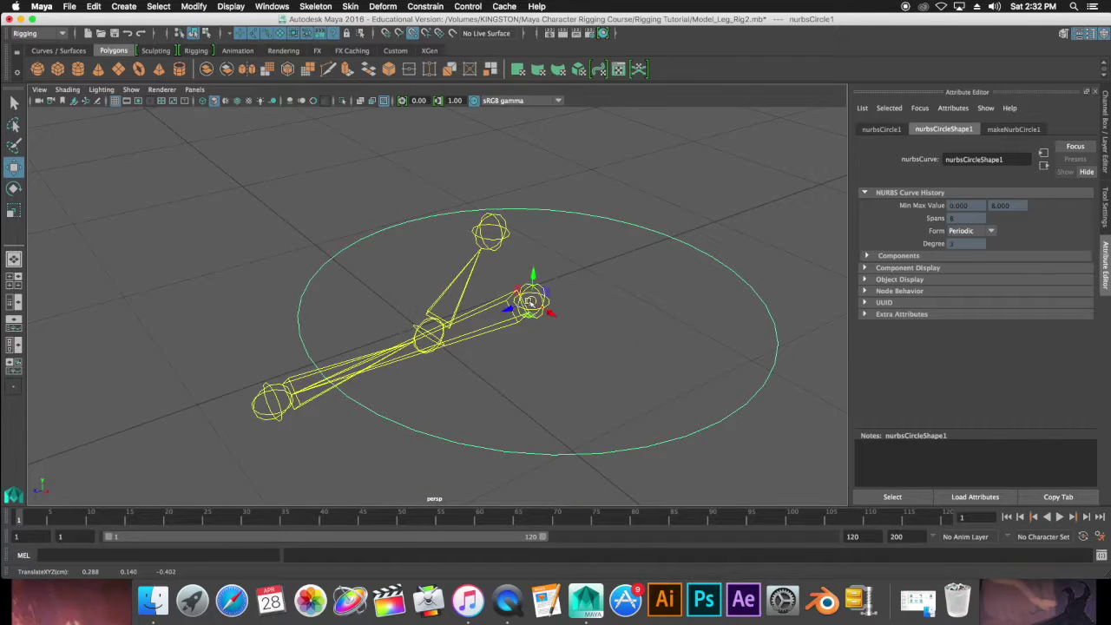
alt+drag(518, 364, 598, 365)
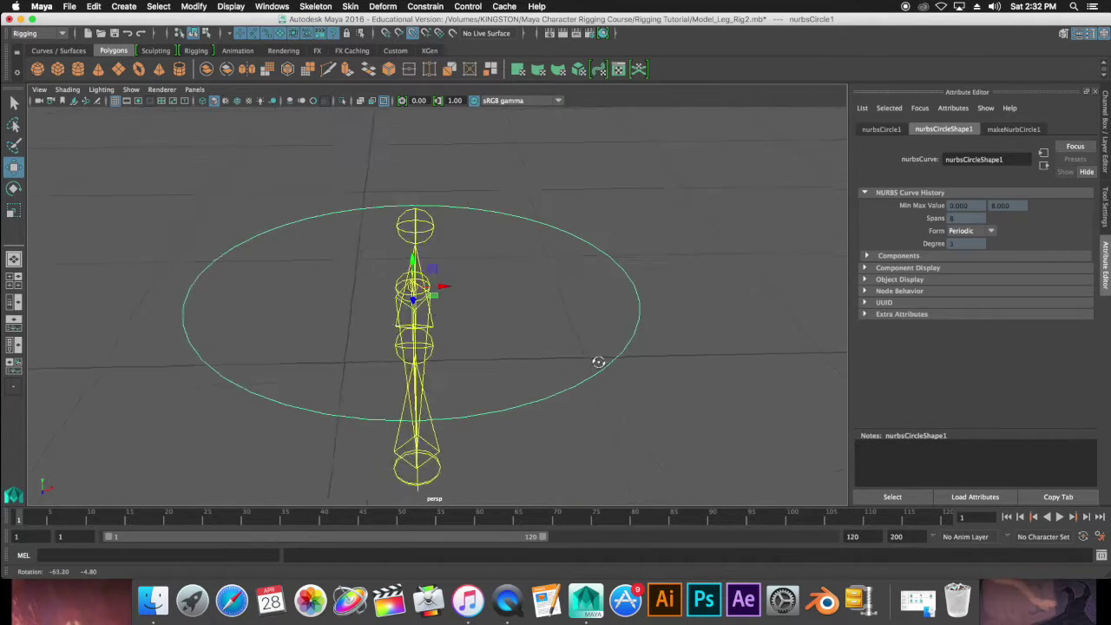
scroll(599, 364, down, 2)
scroll(599, 365, down, 3)
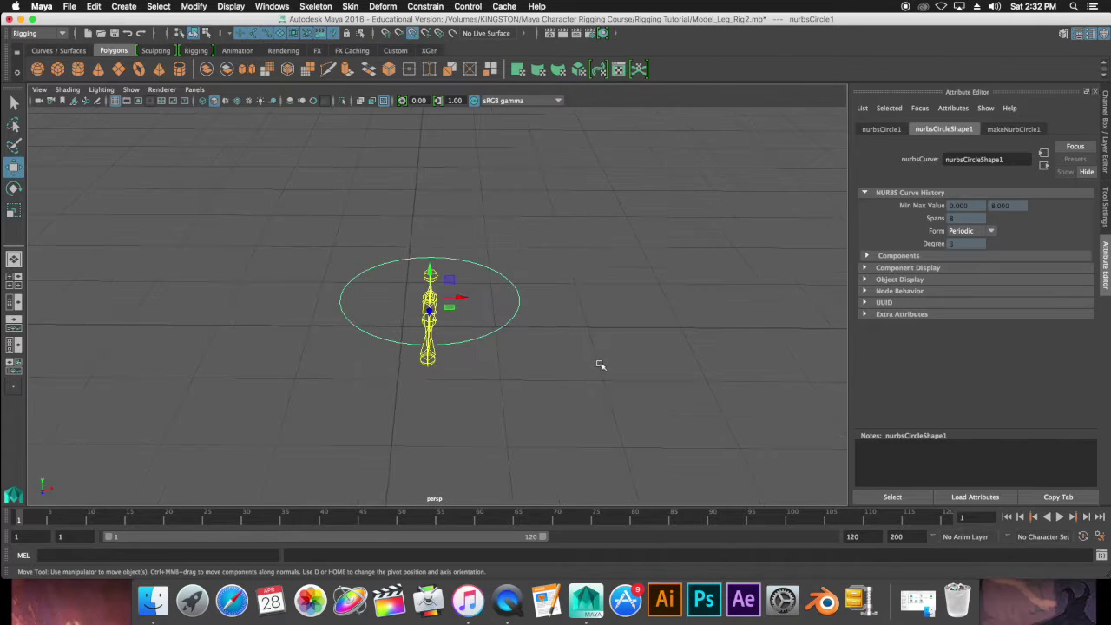
Scale the circle down uniformly to about 0.469.
key(e)
key(w)
key(e)
key(r)
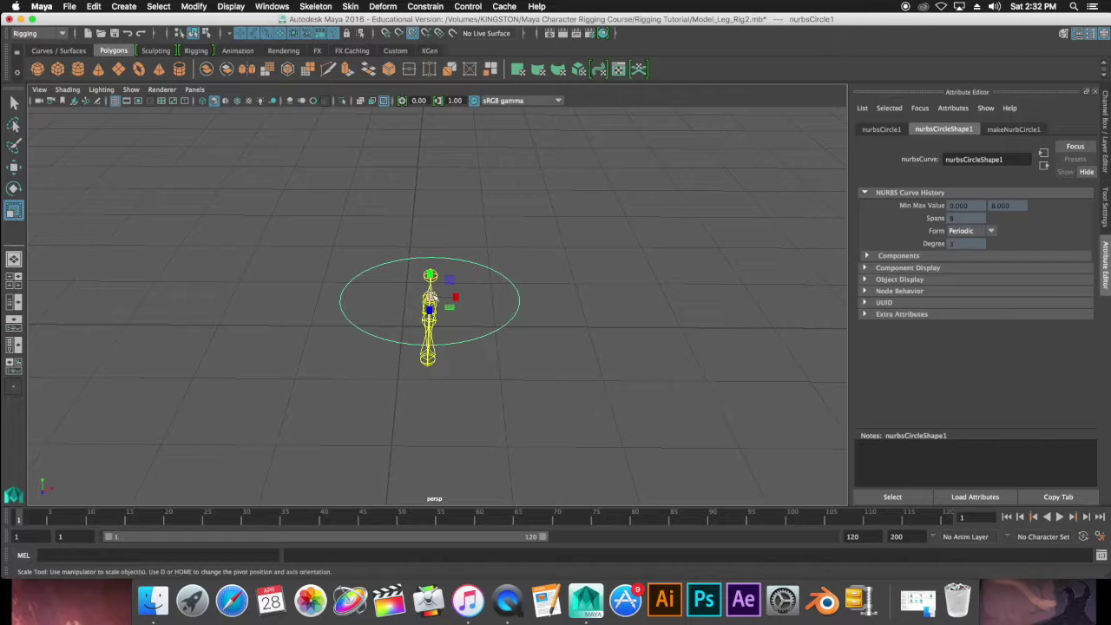
alt+drag(479, 342, 382, 287)
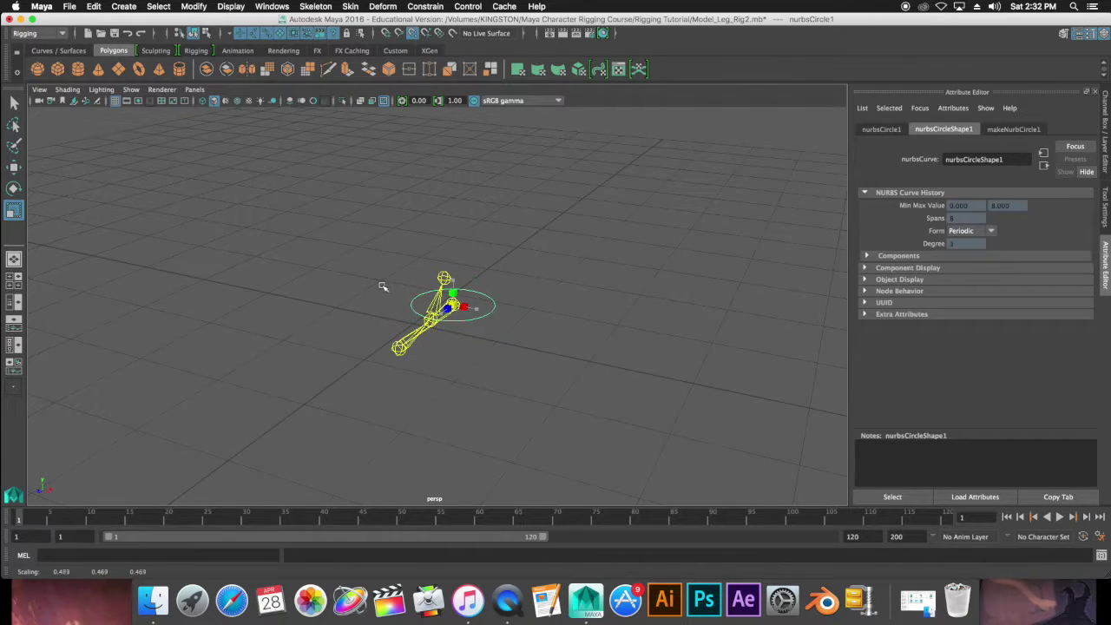
drag(382, 286, 383, 286)
click(1106, 170)
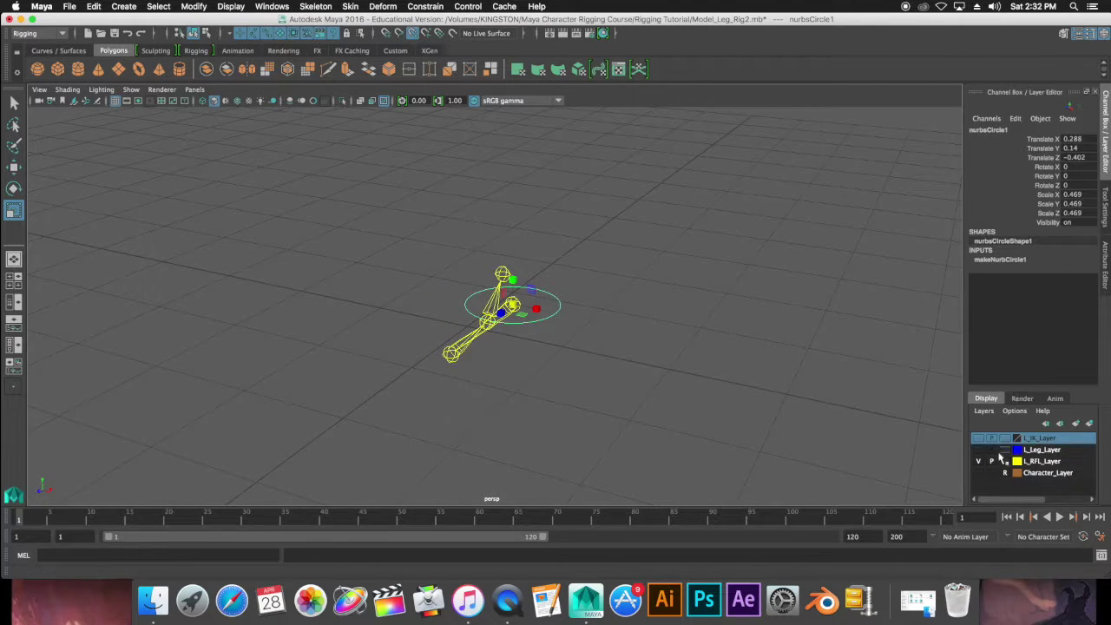
Turn on L_Leg_Layer and Character_Layer visibility to reveal the leg mesh, viewed from the side.
click(979, 449)
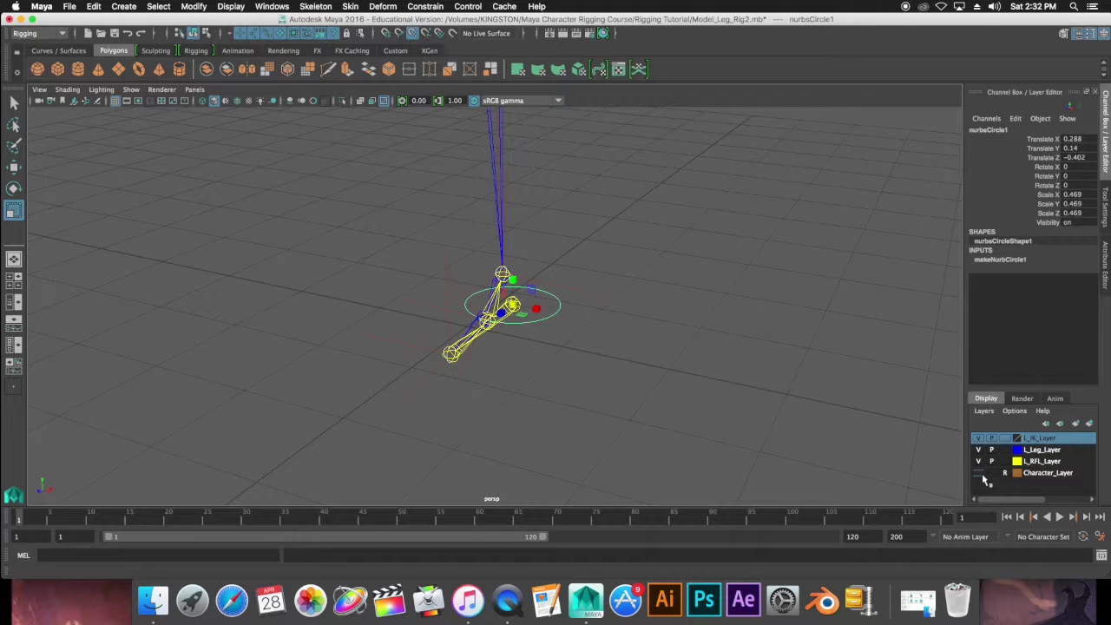
click(980, 473)
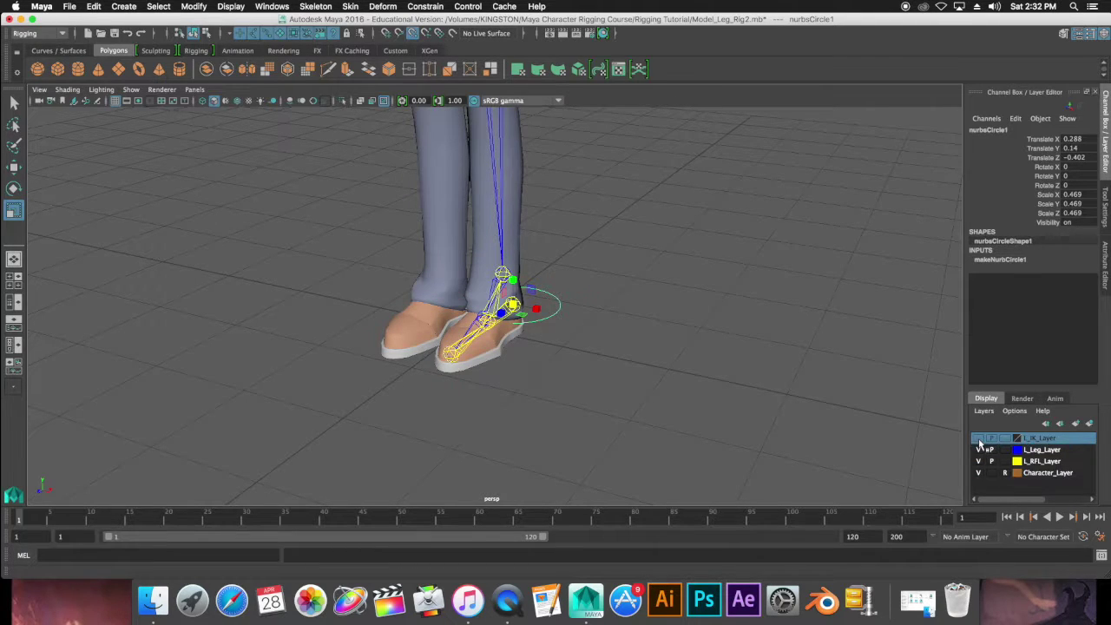
mouse_move(784, 387)
alt+mouse_down()
mouse_move(677, 377)
mouse_move(679, 390)
alt+mouse_up()
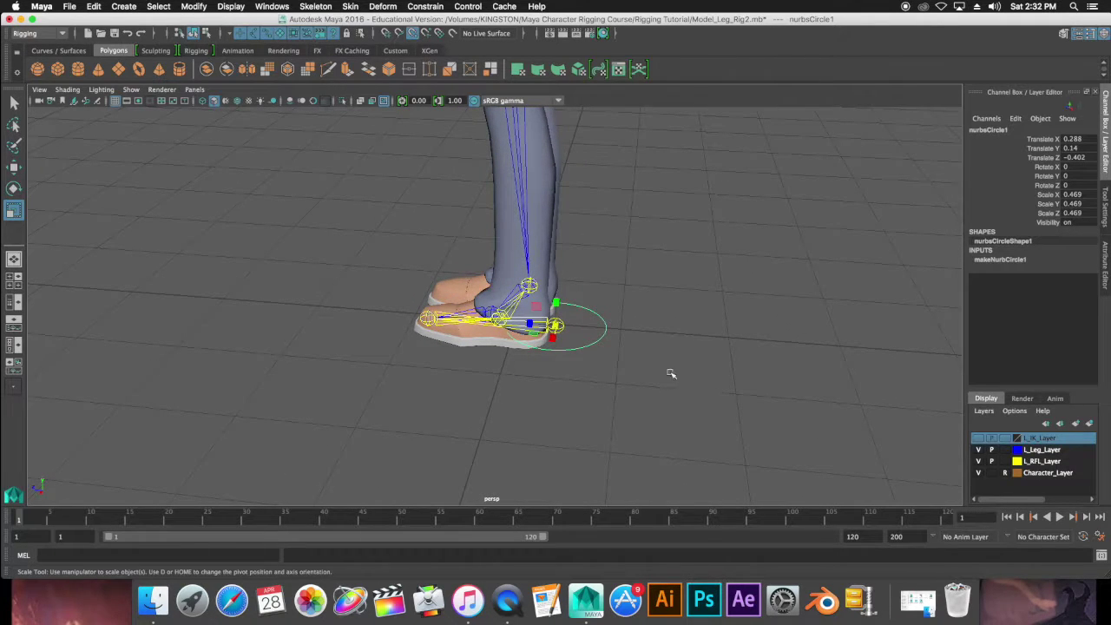
right_click(606, 325)
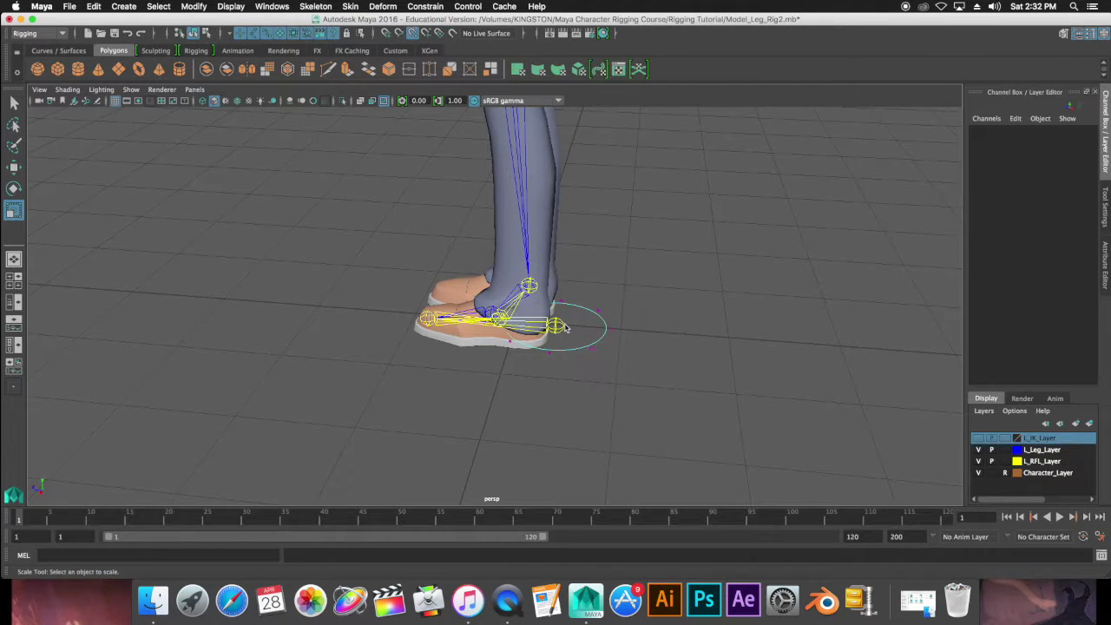
In object mode, slide the circle along Z to -0.019 under the left shoe.
right_click(599, 317)
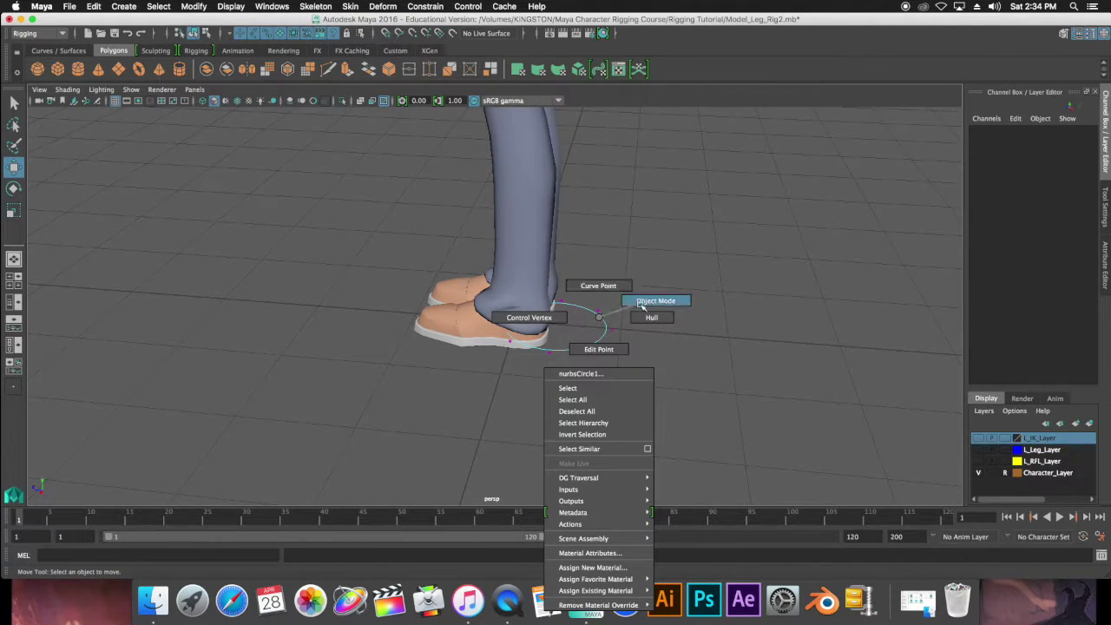
click(631, 302)
click(607, 333)
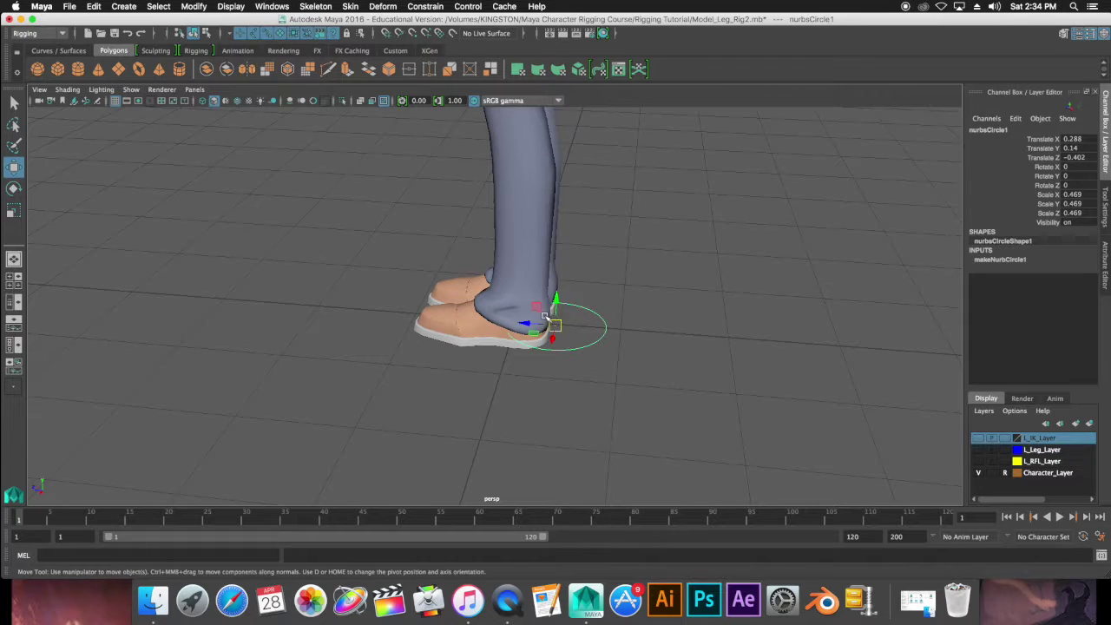
drag(526, 324, 482, 321)
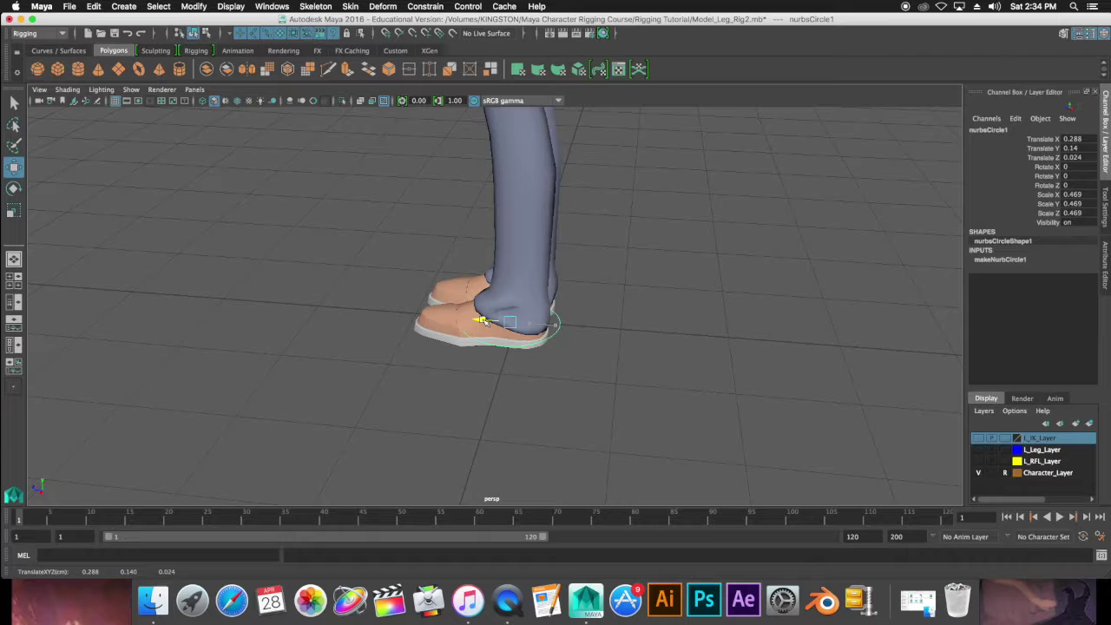
drag(480, 320, 482, 321)
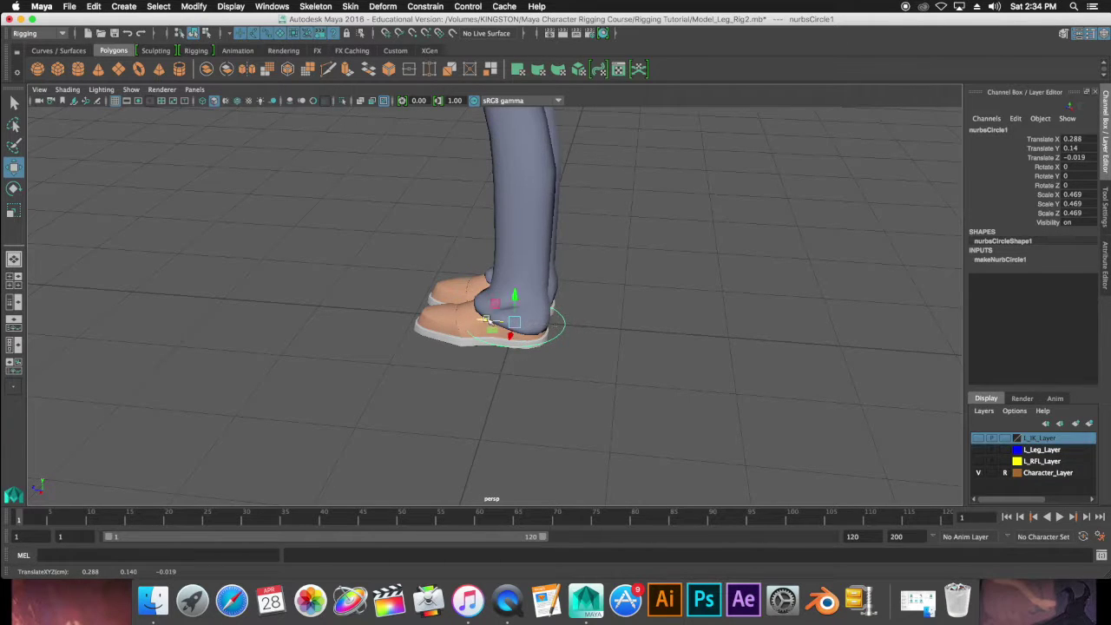
Switch the circle to Control Vertex mode to expose its CVs.
right_click(520, 321)
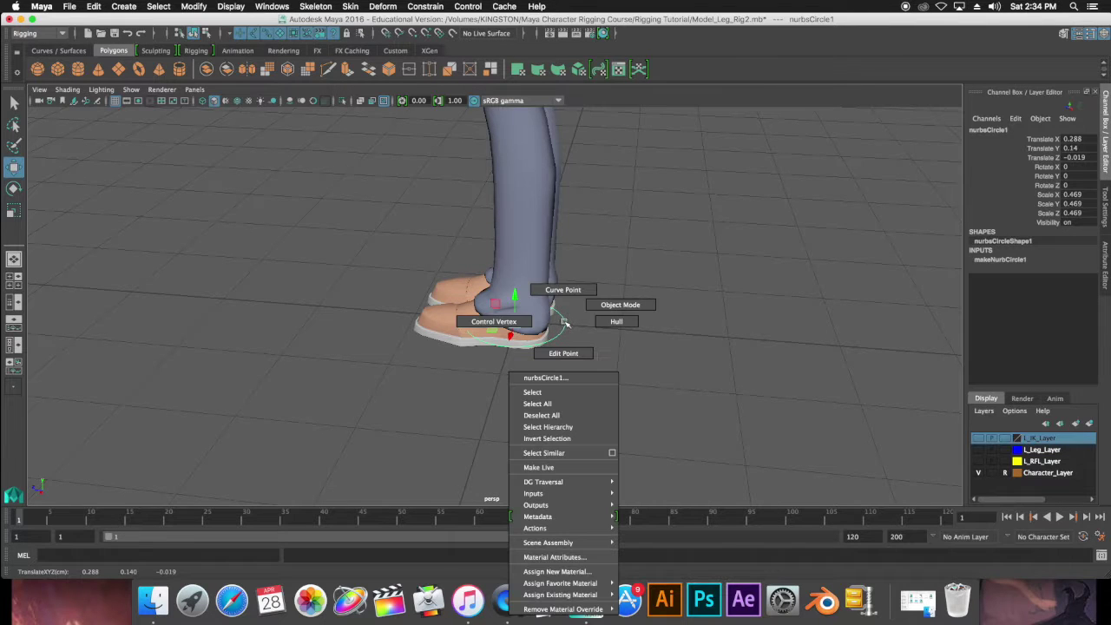
click(510, 392)
mouse_move(510, 392)
alt+mouse_down()
mouse_move(536, 404)
mouse_move(645, 405)
mouse_move(637, 415)
alt+mouse_up()
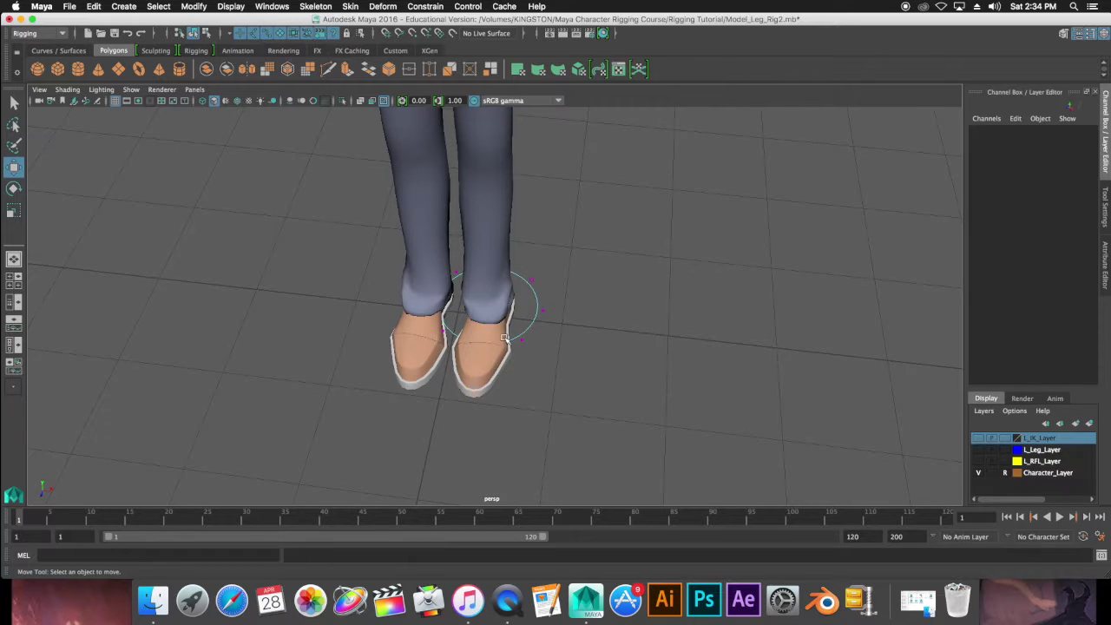
key(space)
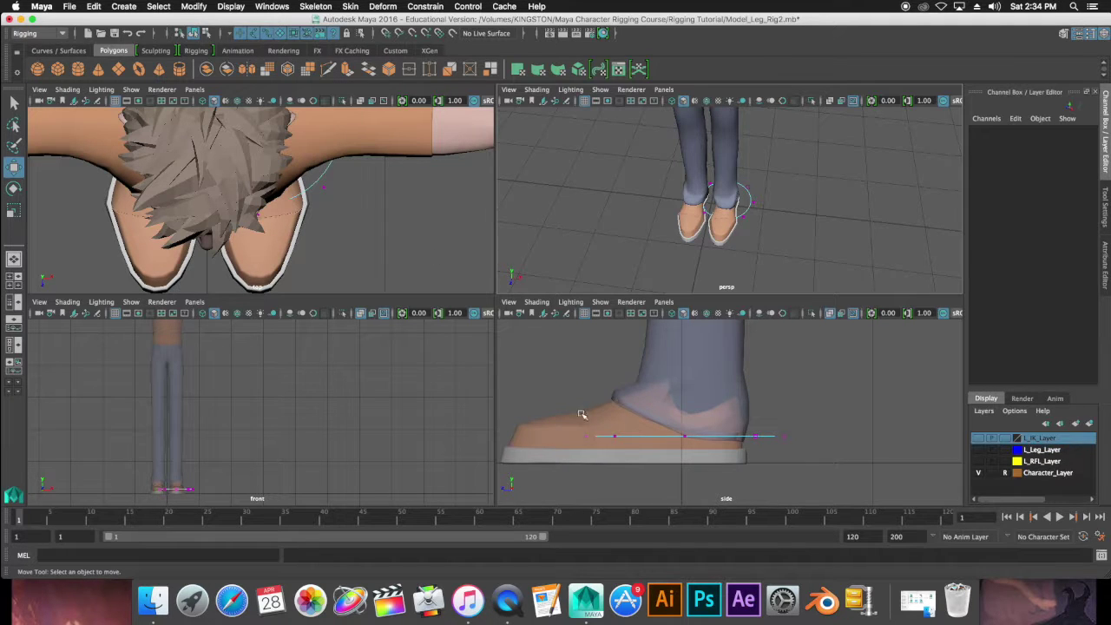
Pull the circle's front CVs toward the toe and adjust others into an elongated shoe outline.
drag(563, 410, 638, 464)
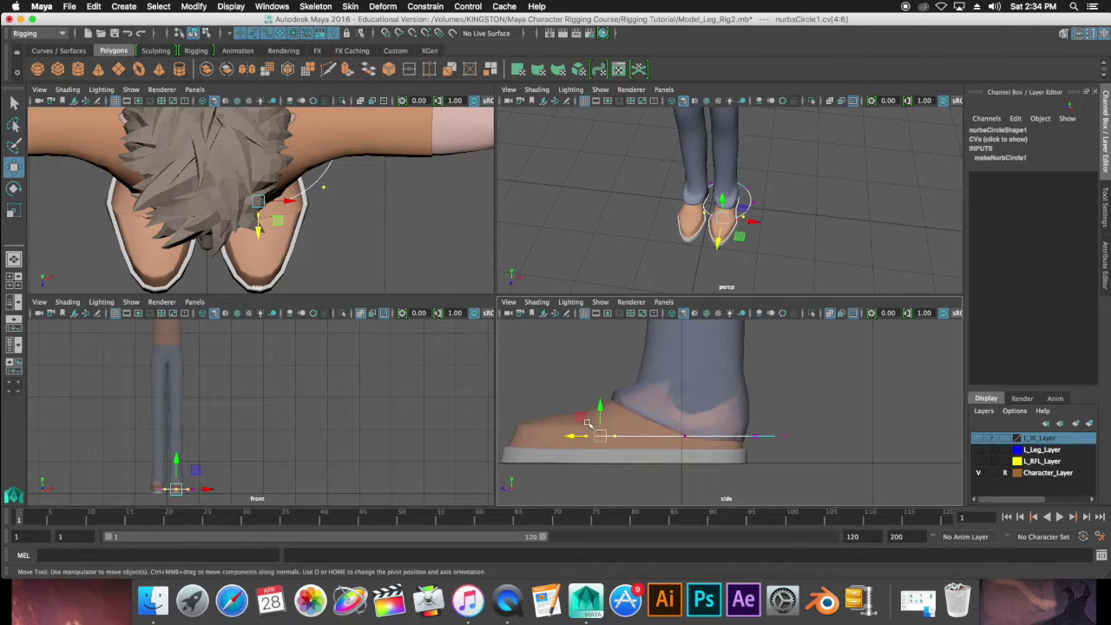
drag(572, 432, 457, 437)
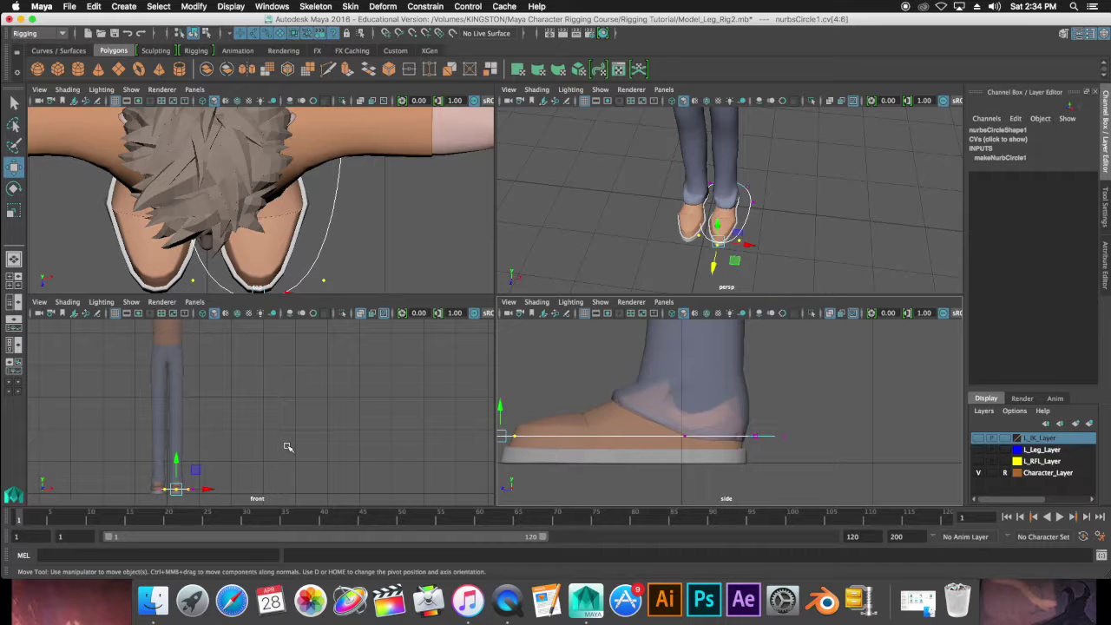
key(space)
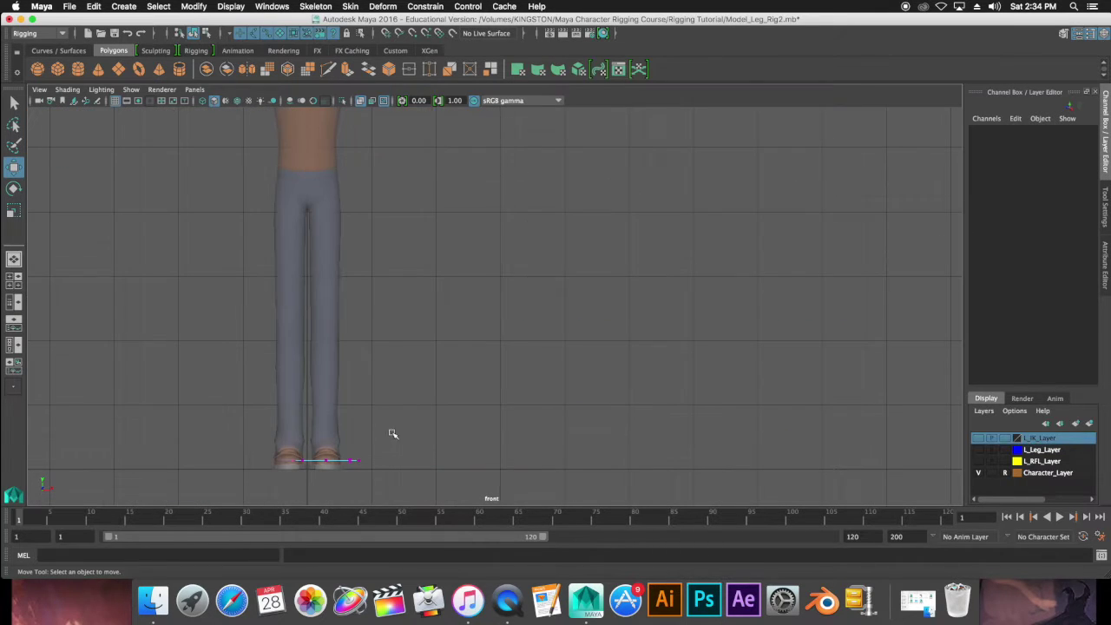
drag(276, 448, 314, 474)
mouse_move(342, 445)
mouse_down()
mouse_move(373, 479)
mouse_move(344, 461)
mouse_up()
key(r)
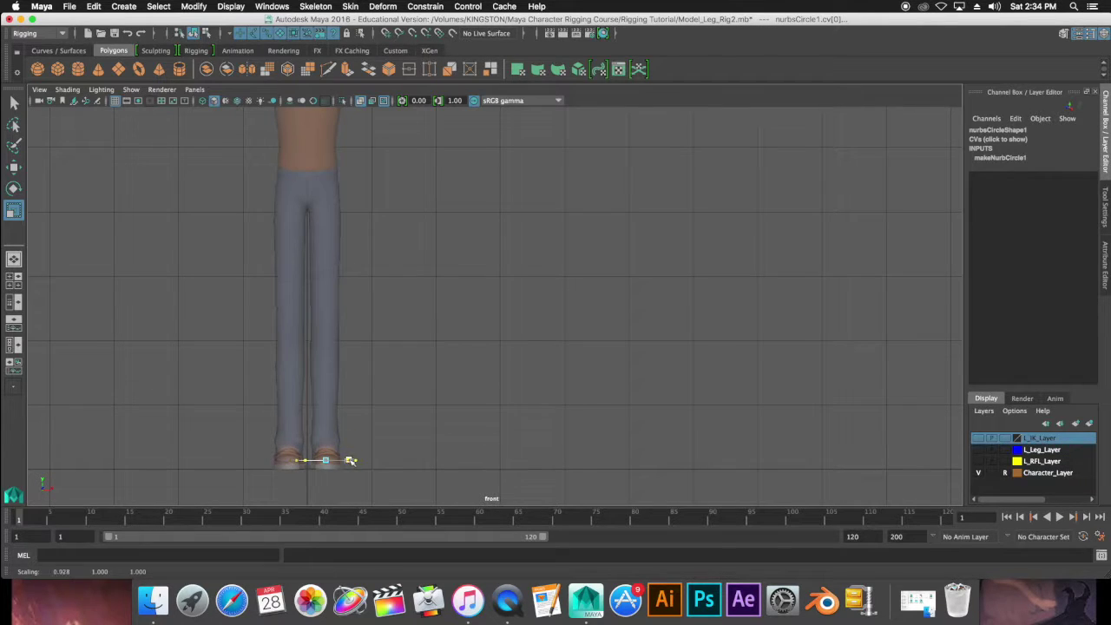
key(w)
mouse_move(438, 286)
mouse_down()
mouse_move(458, 394)
mouse_move(445, 363)
mouse_move(486, 373)
mouse_move(503, 413)
mouse_move(493, 452)
mouse_up()
drag(507, 375, 535, 403)
mouse_move(503, 292)
mouse_down()
mouse_move(464, 317)
mouse_move(521, 310)
mouse_move(540, 321)
mouse_up()
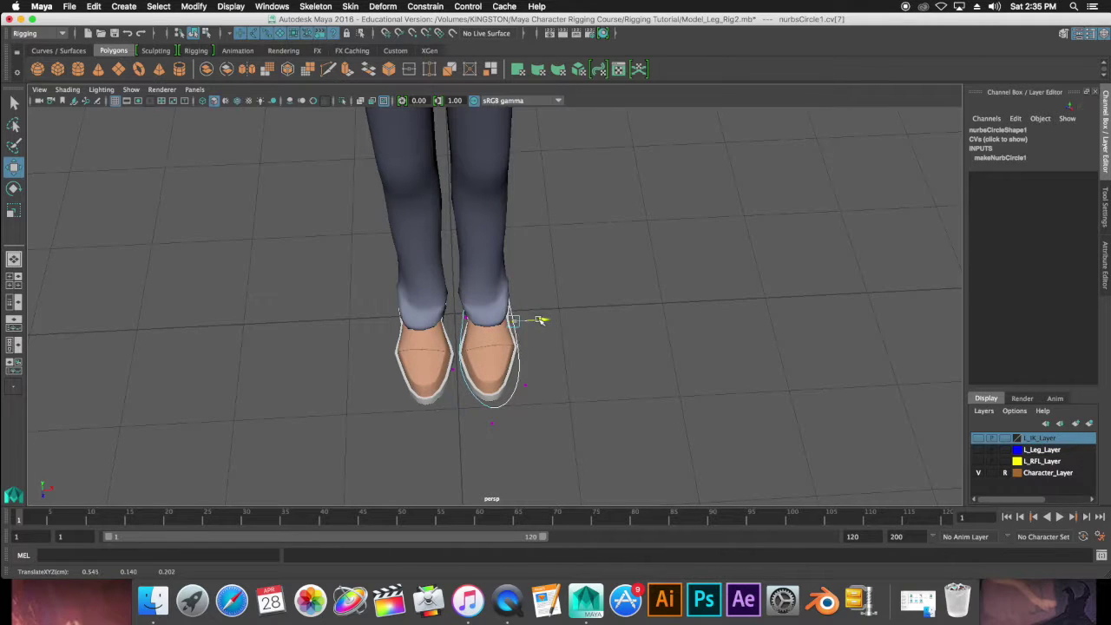
Pull the toe-side and side control vertices inward so the circle hugs the shoe.
click(525, 386)
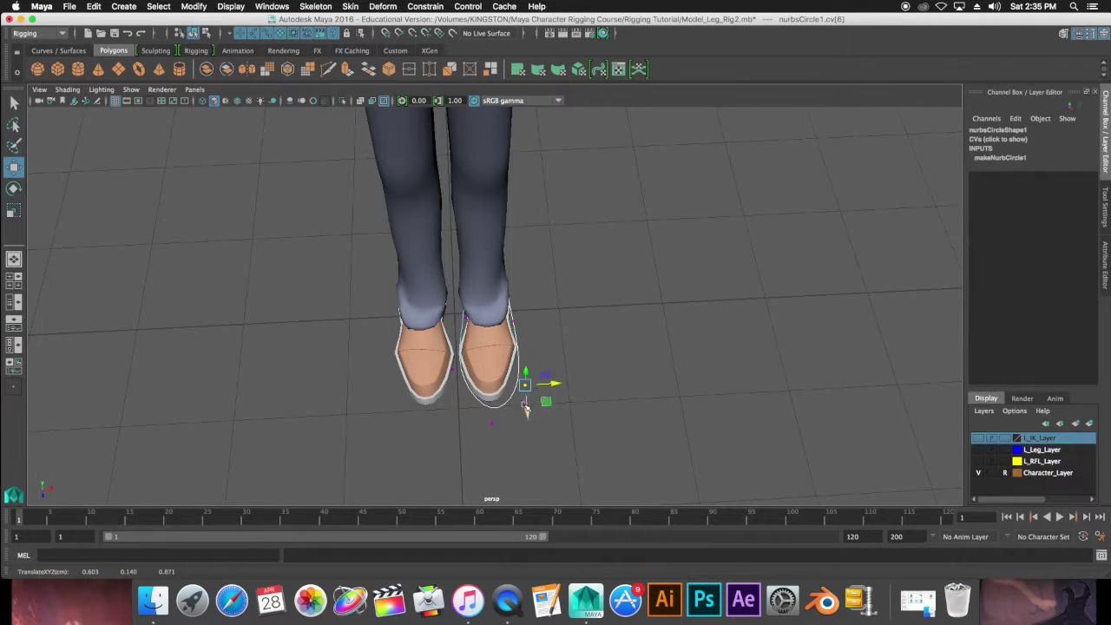
drag(526, 409, 532, 391)
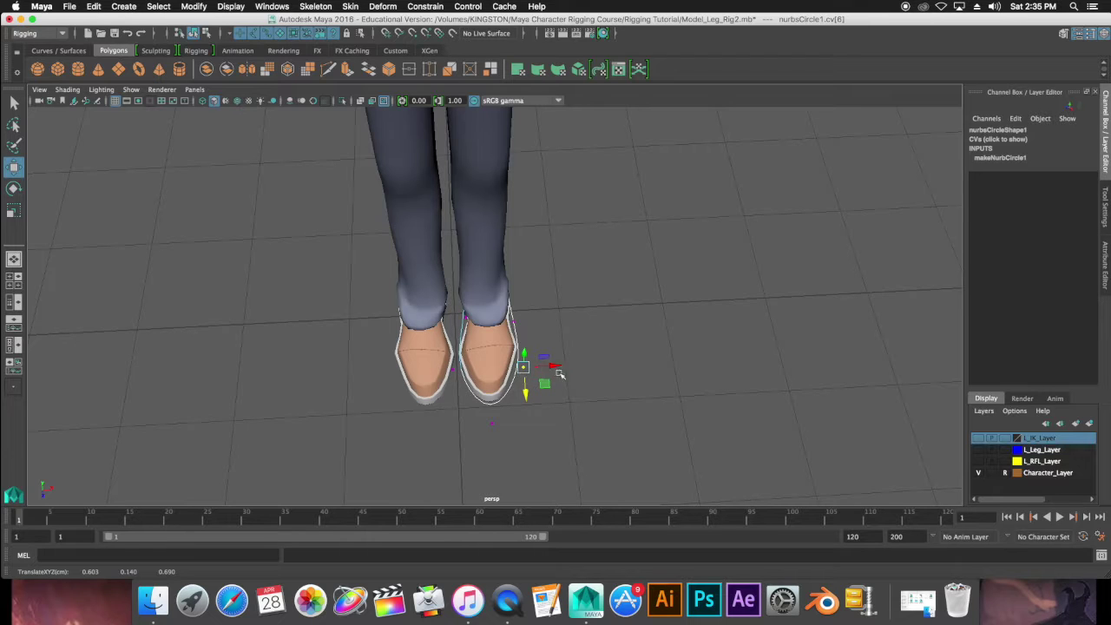
click(450, 372)
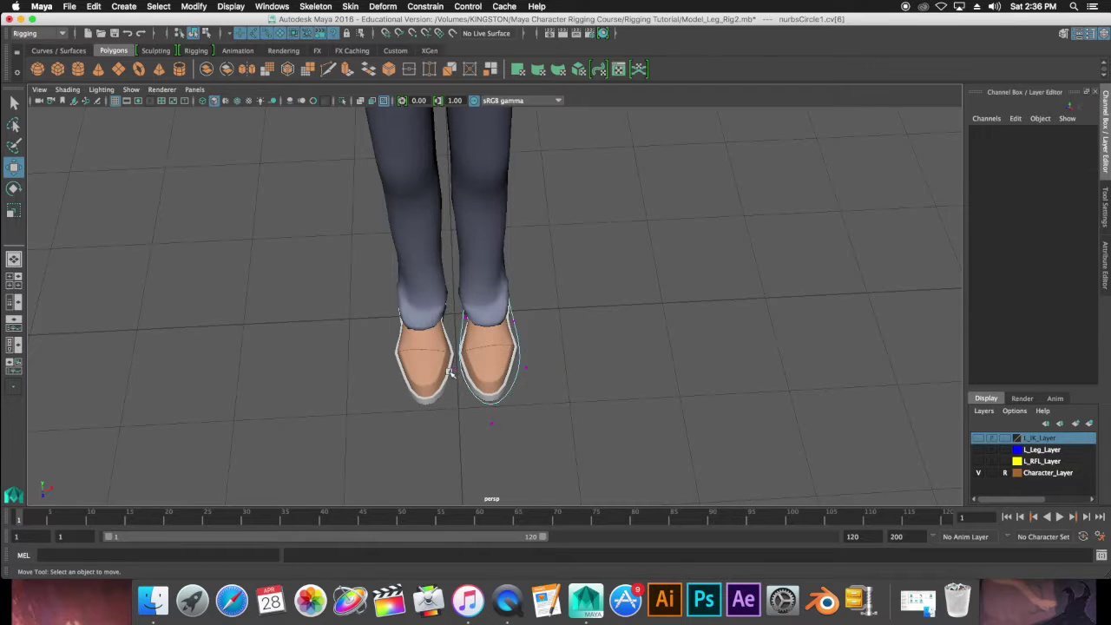
click(450, 371)
mouse_move(452, 372)
mouse_down()
mouse_move(478, 369)
mouse_move(452, 392)
mouse_up()
click(492, 422)
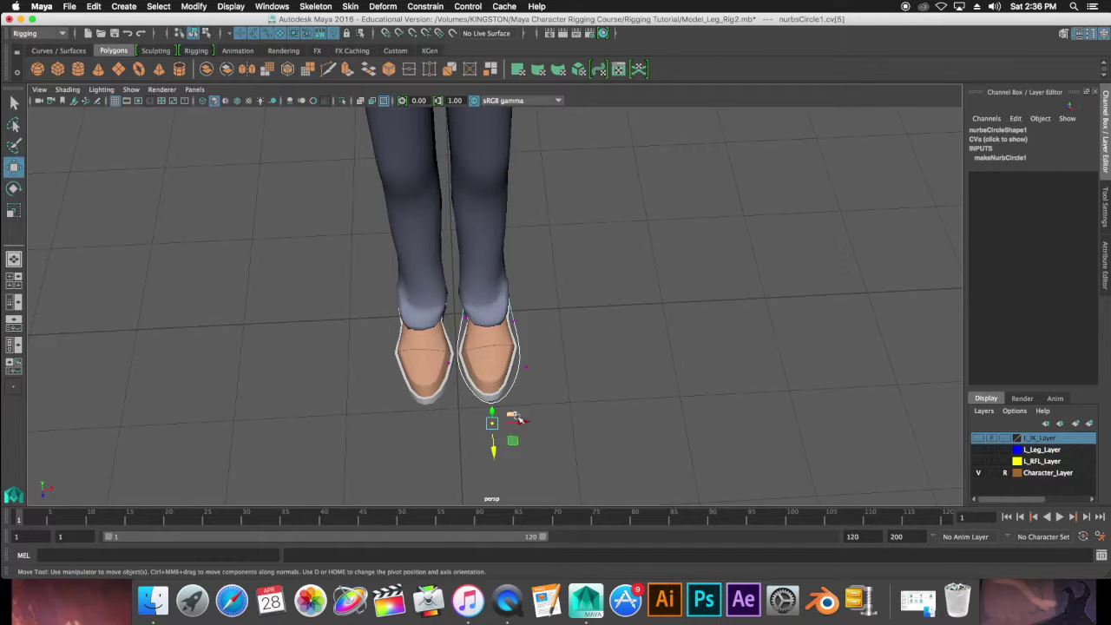
click(554, 401)
mouse_move(567, 379)
alt+mouse_down()
mouse_move(322, 390)
mouse_move(517, 375)
alt+mouse_up()
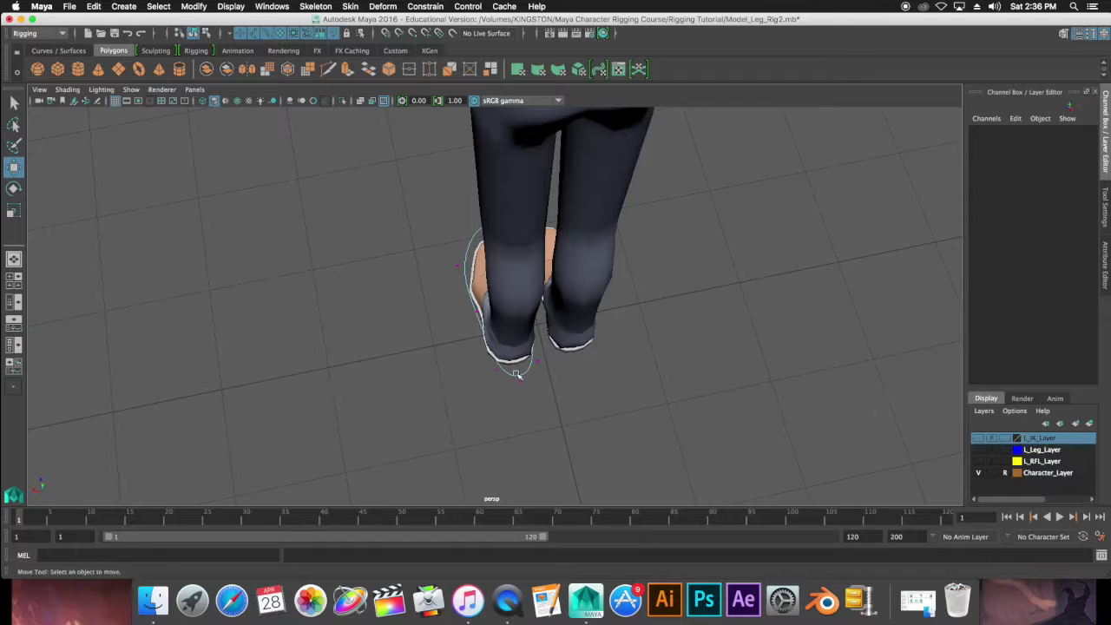
Tuck the heel-side points in behind the heel, then put the circle on new layer1.
click(502, 370)
scroll(570, 422, up, 5)
scroll(546, 405, down, 5)
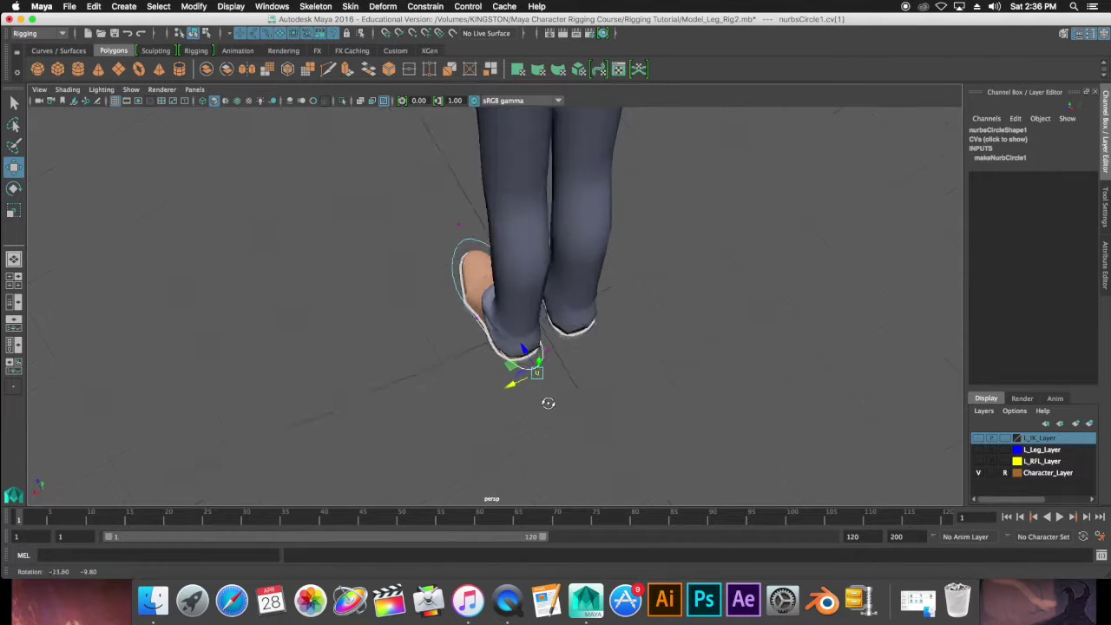
click(533, 345)
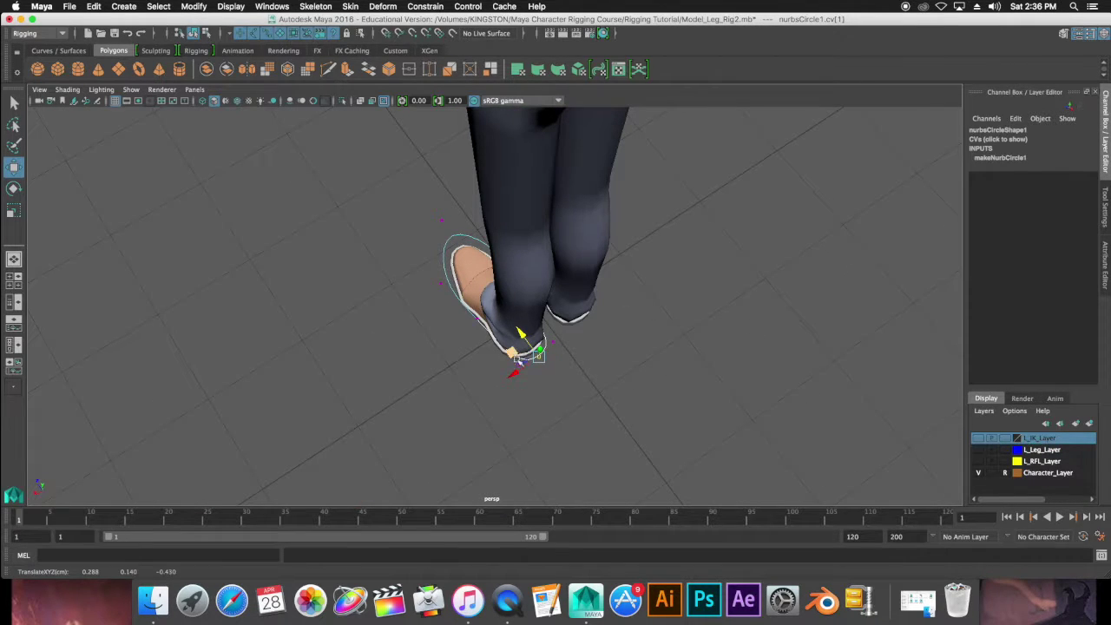
mouse_move(512, 352)
mouse_down()
mouse_move(547, 385)
mouse_move(505, 390)
mouse_move(555, 390)
mouse_move(527, 390)
mouse_move(516, 366)
mouse_up()
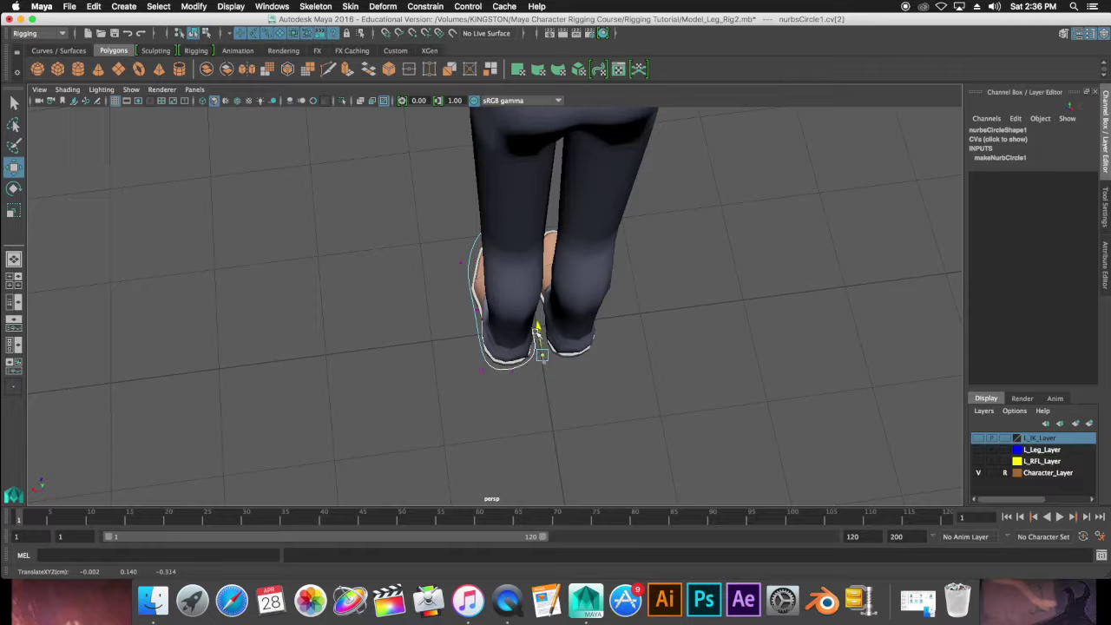
mouse_move(459, 356)
mouse_down()
mouse_move(497, 379)
mouse_move(526, 364)
mouse_move(567, 374)
mouse_up()
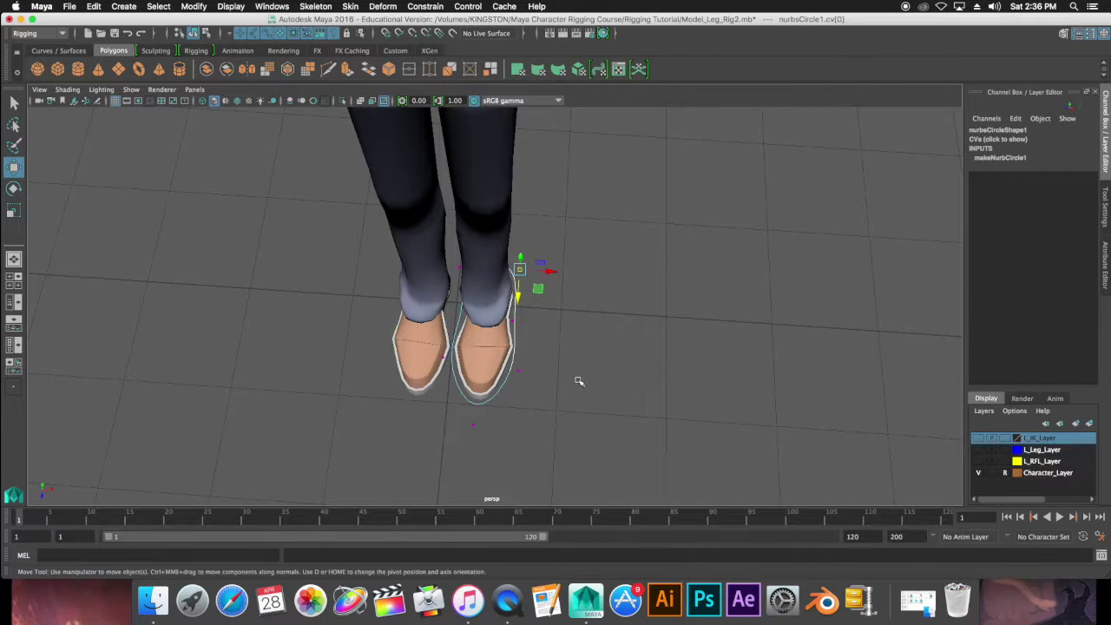
right_drag(548, 320, 595, 300)
click(1090, 423)
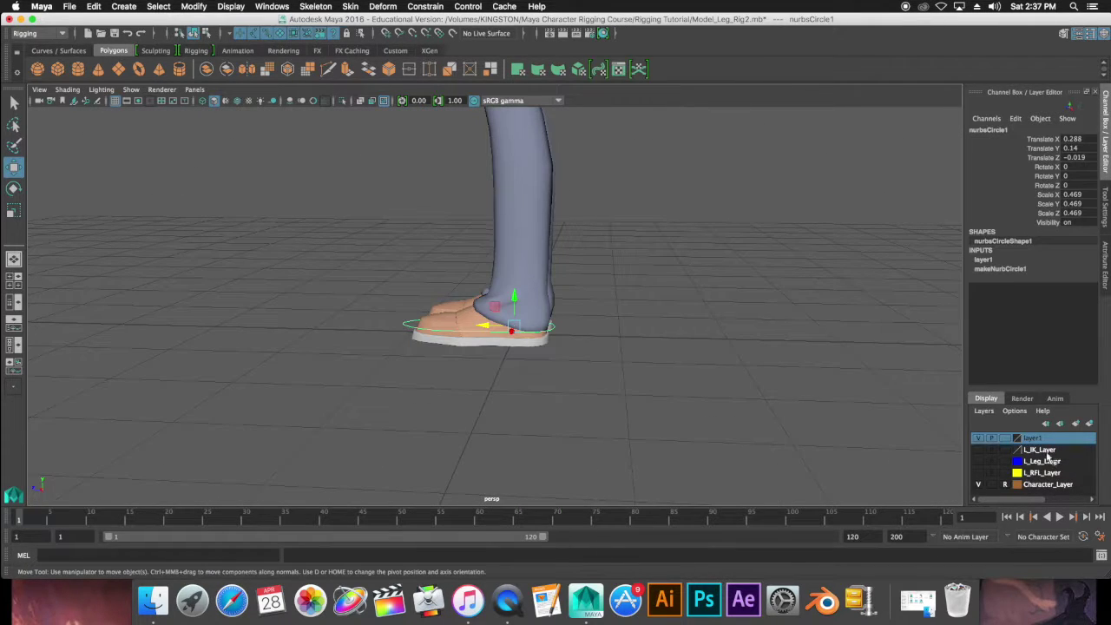
Give layer1 a red display colour and hide Character_Layer.
double_click(1046, 438)
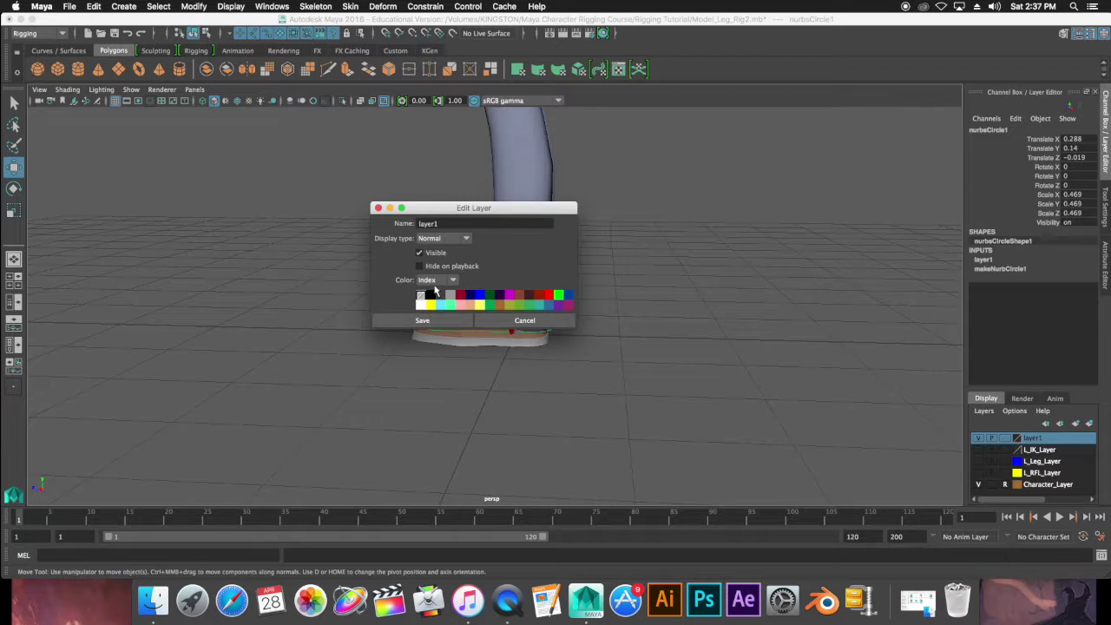
click(547, 295)
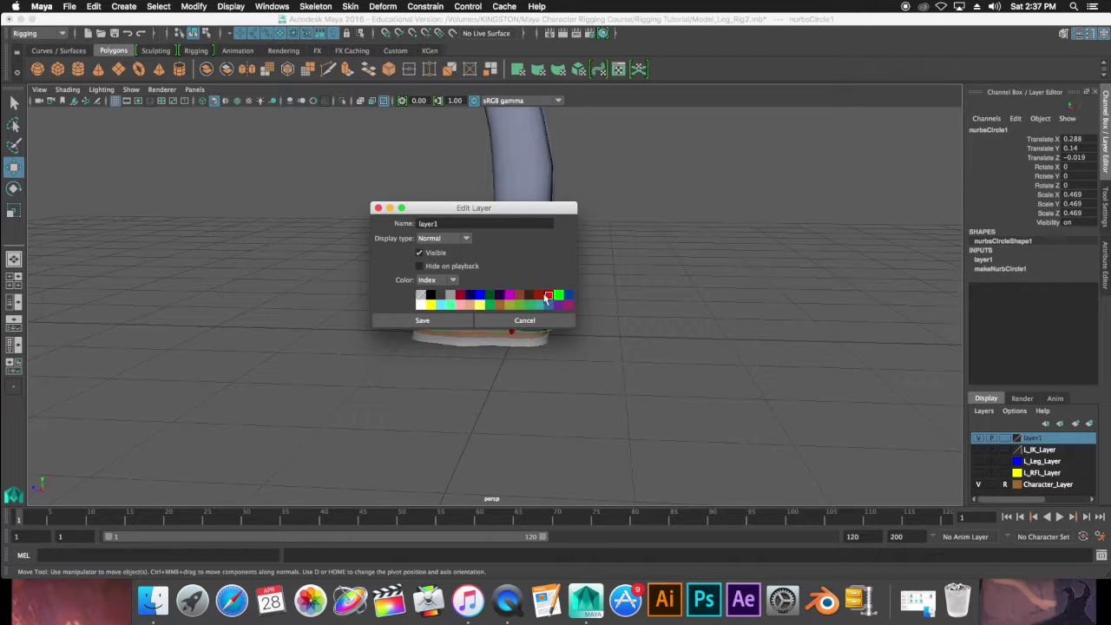
click(467, 320)
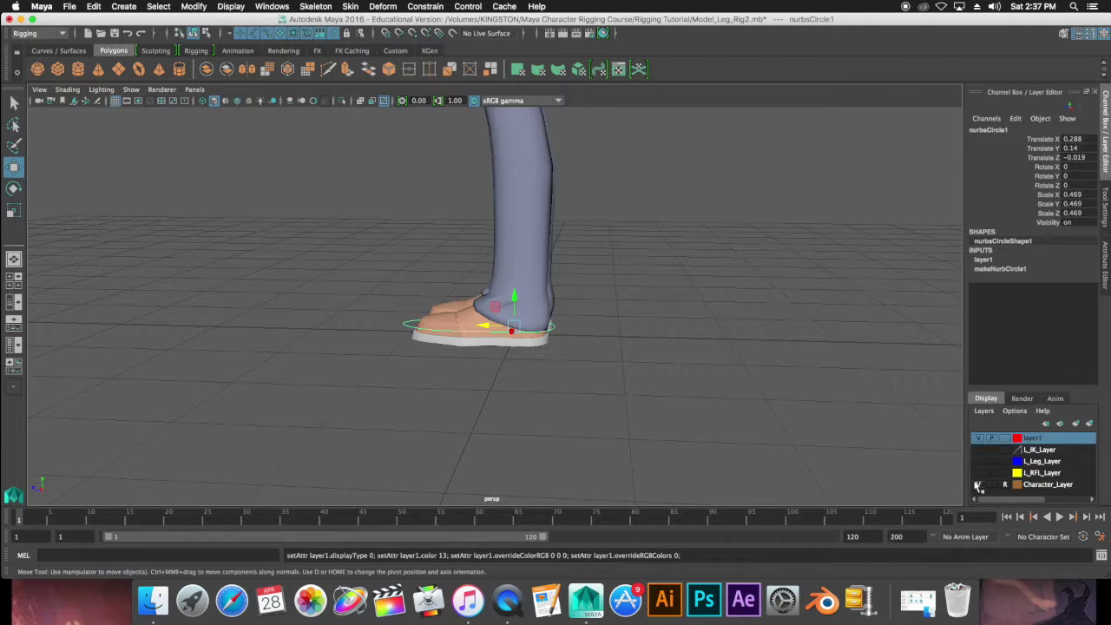
click(978, 484)
Show L_Leg_Layer, center the circle's pivot, and place the pivot at the ankle joint.
click(980, 461)
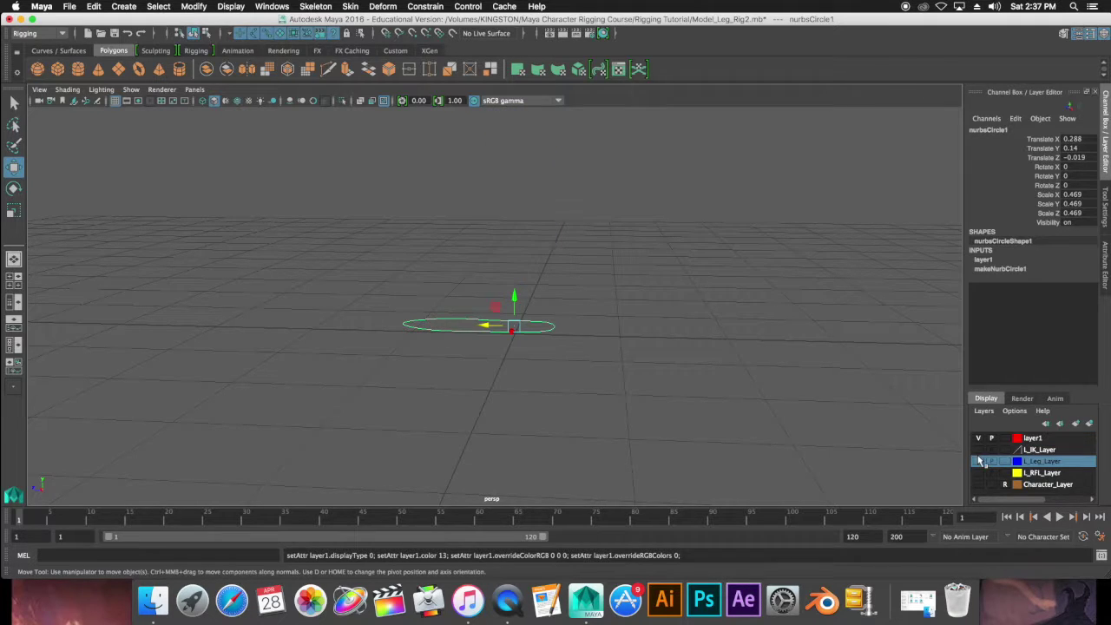
click(979, 461)
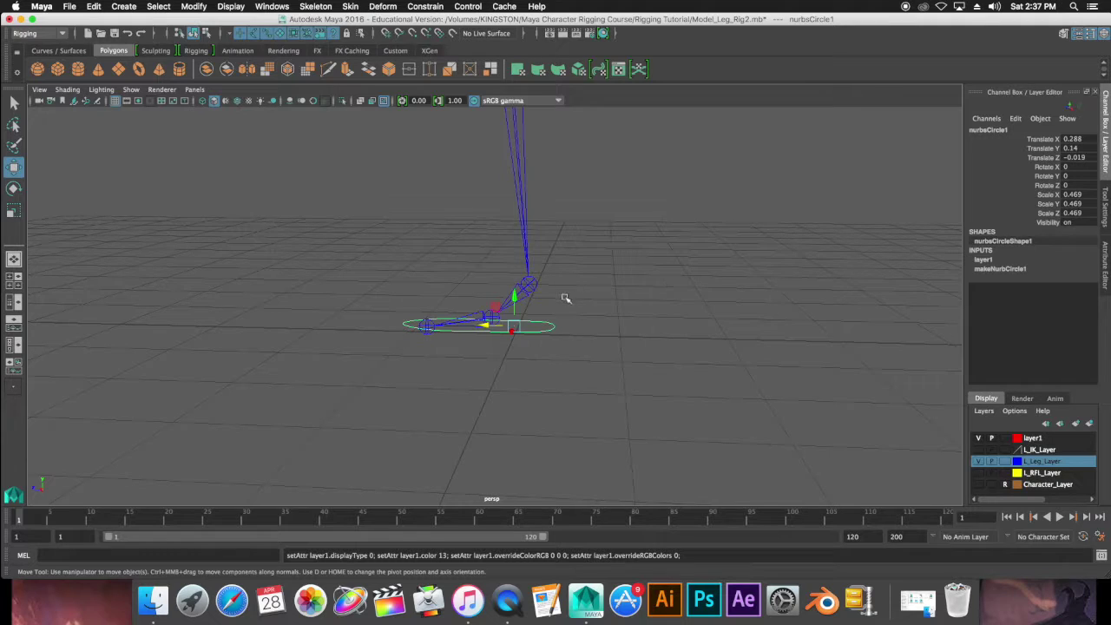
click(158, 6)
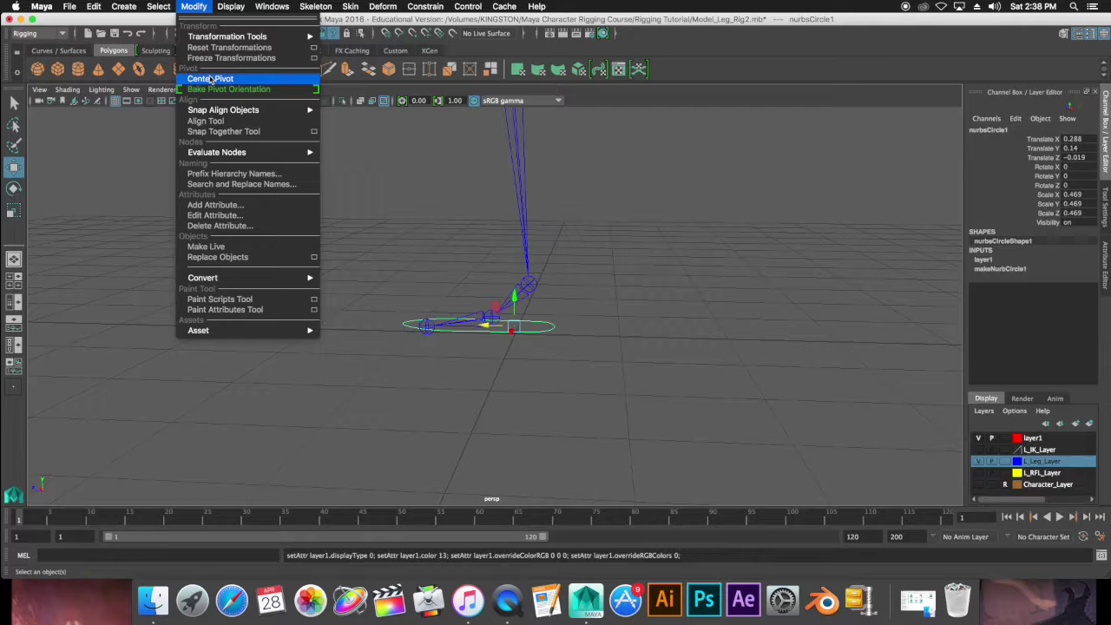
click(210, 79)
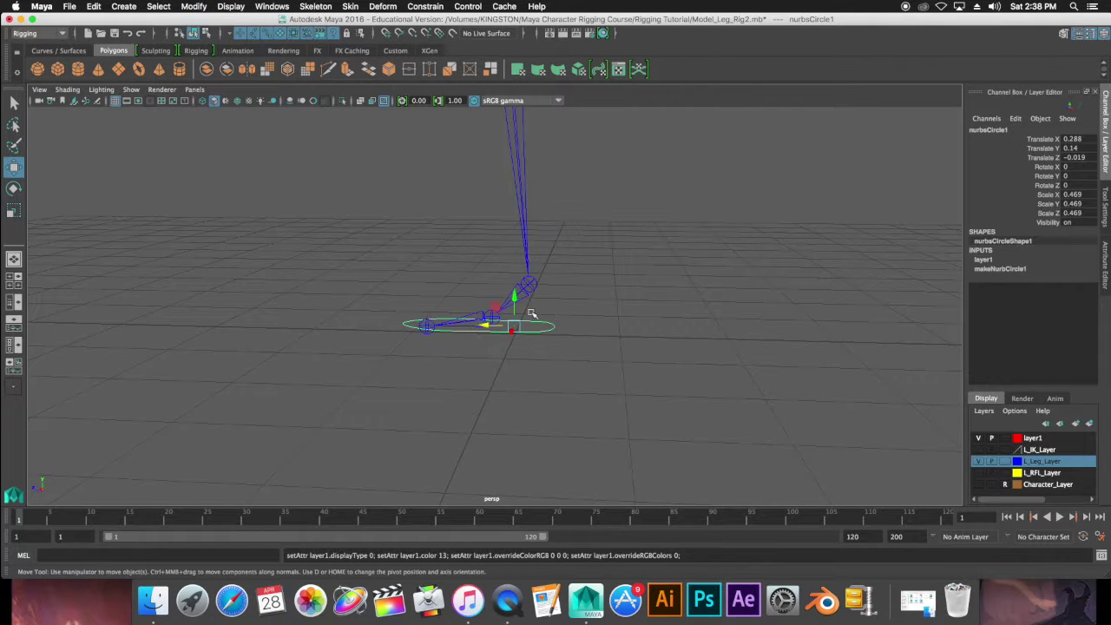
drag(515, 300, 516, 269)
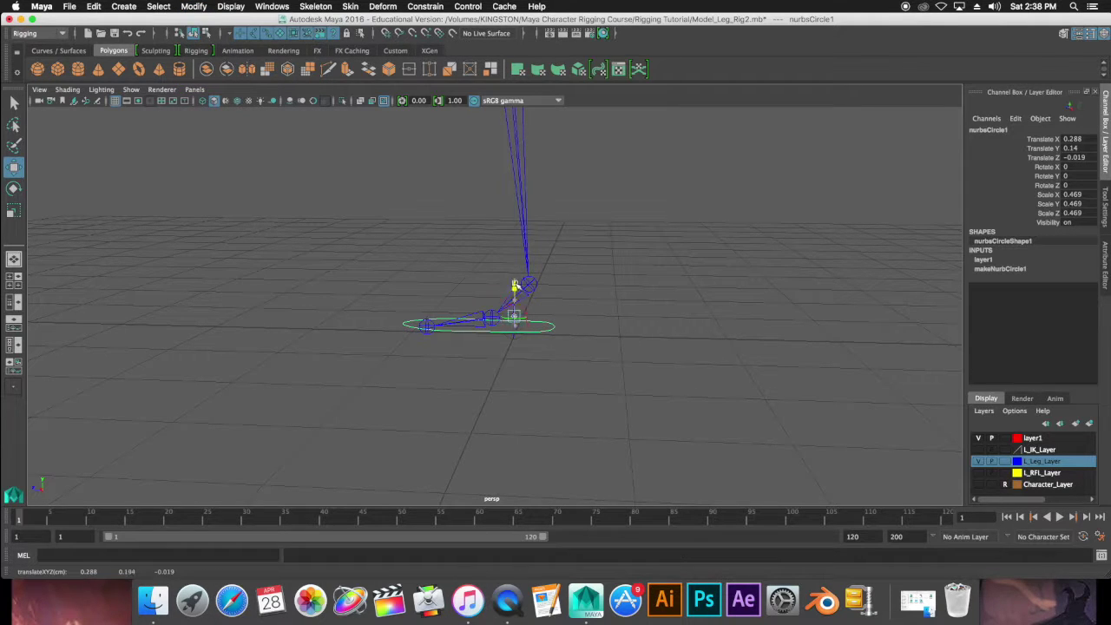
key(ctrl+z)
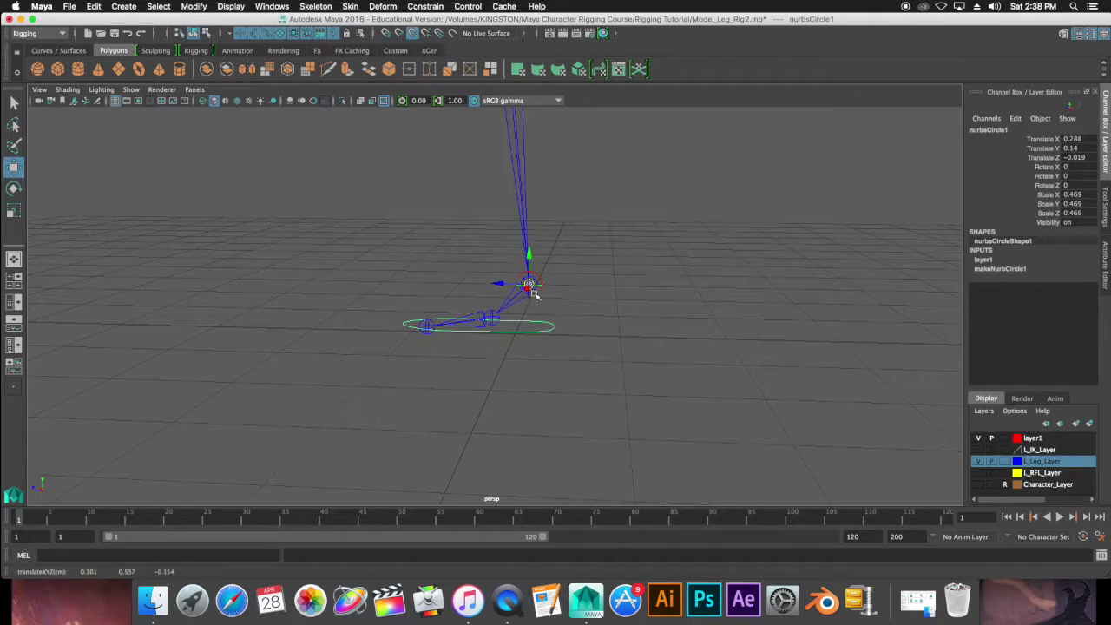
click(272, 6)
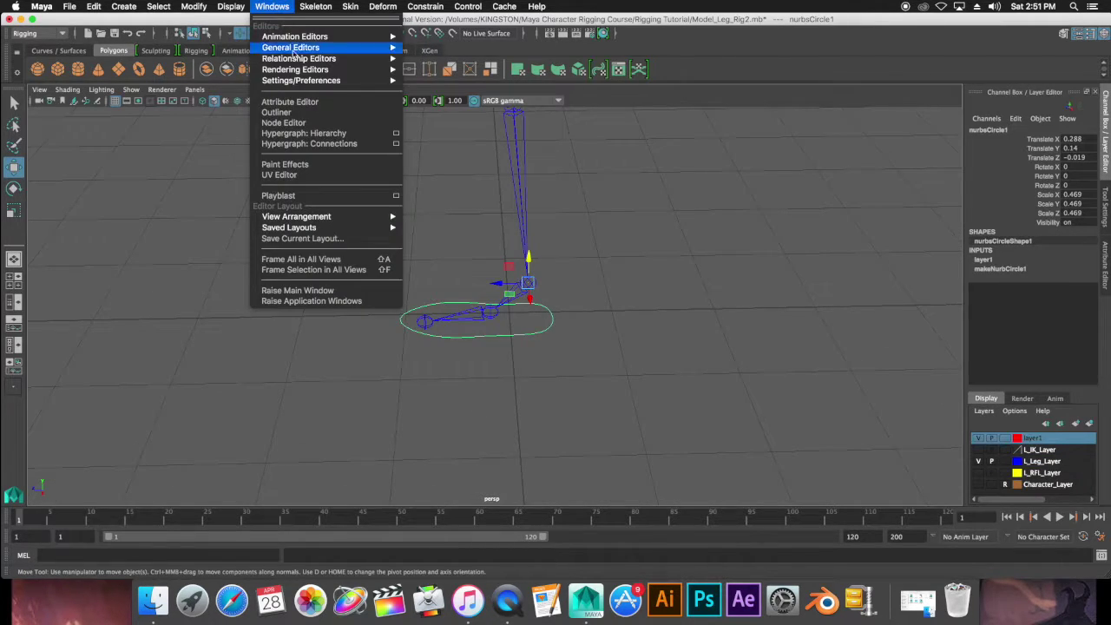
Open Hypergraph: Hierarchy beside the viewport, showing L_RFL_Heel and nurbsCircle1.
click(314, 138)
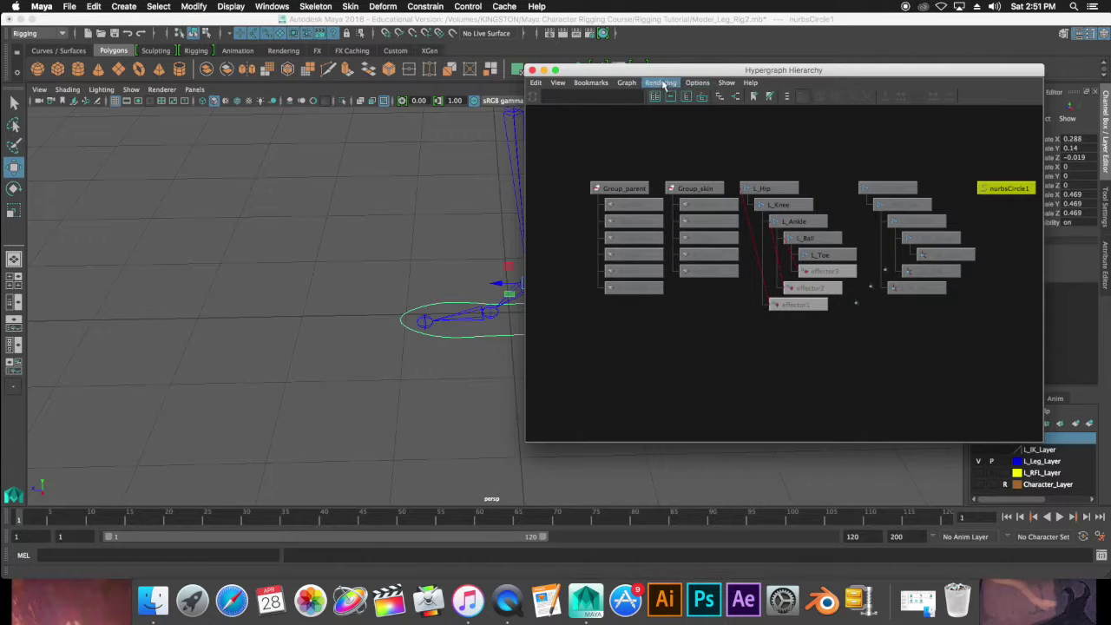
alt+middle_drag(387, 178, 172, 181)
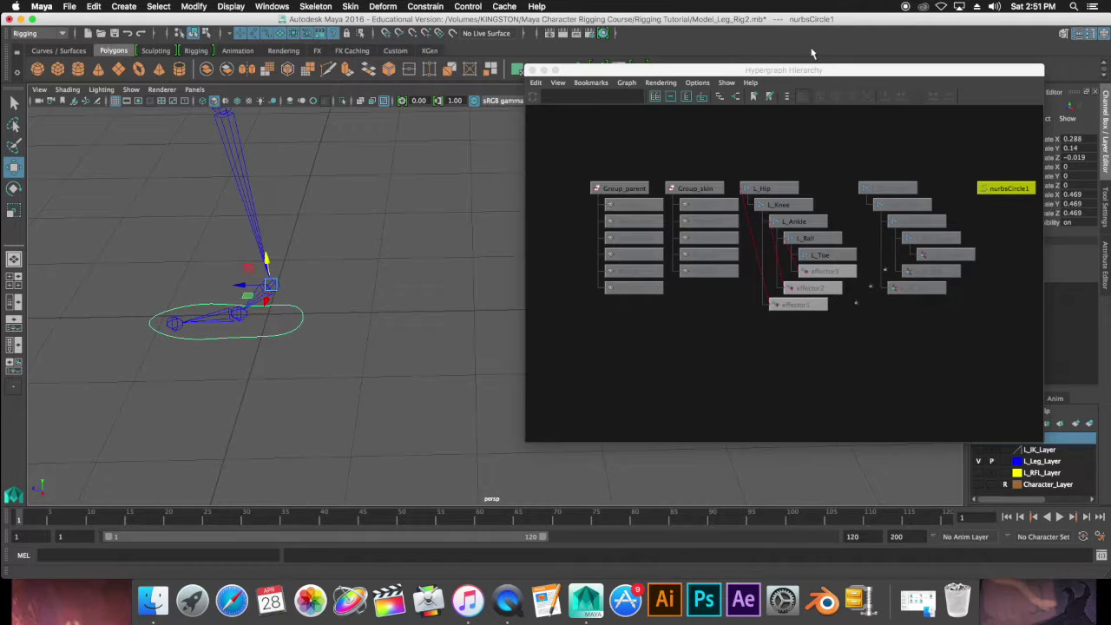
drag(801, 74, 634, 80)
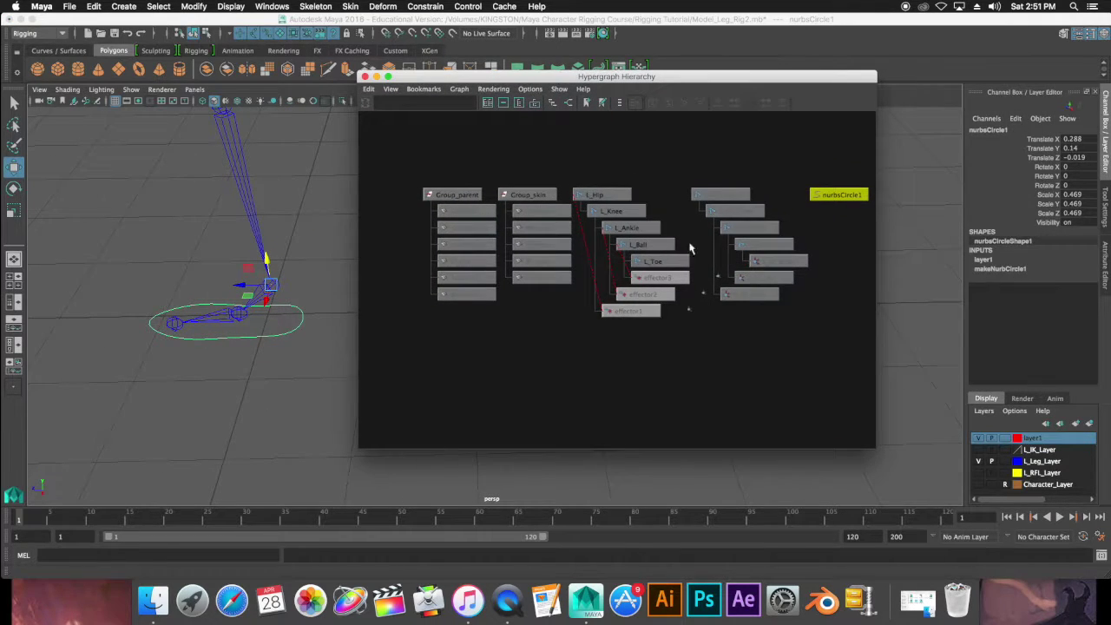
click(709, 322)
click(738, 195)
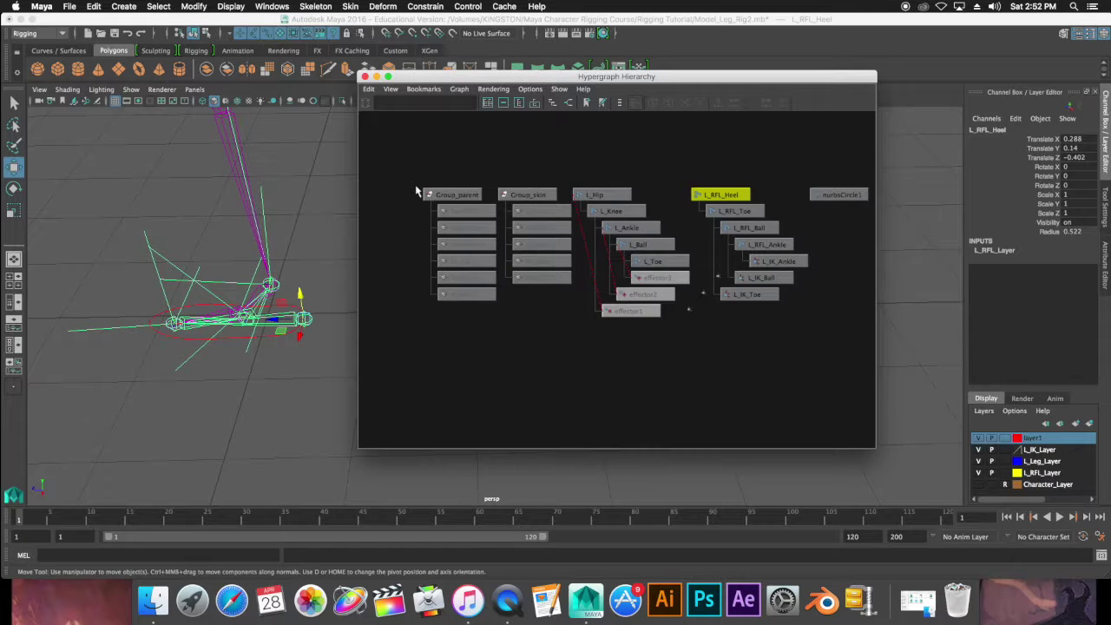
click(839, 195)
Rename nurbsCircle1 to L_Ctrl_Leg, hide L_IK_Layer, and select L_RFL_Heel plus L_Ctrl_Leg.
click(991, 129)
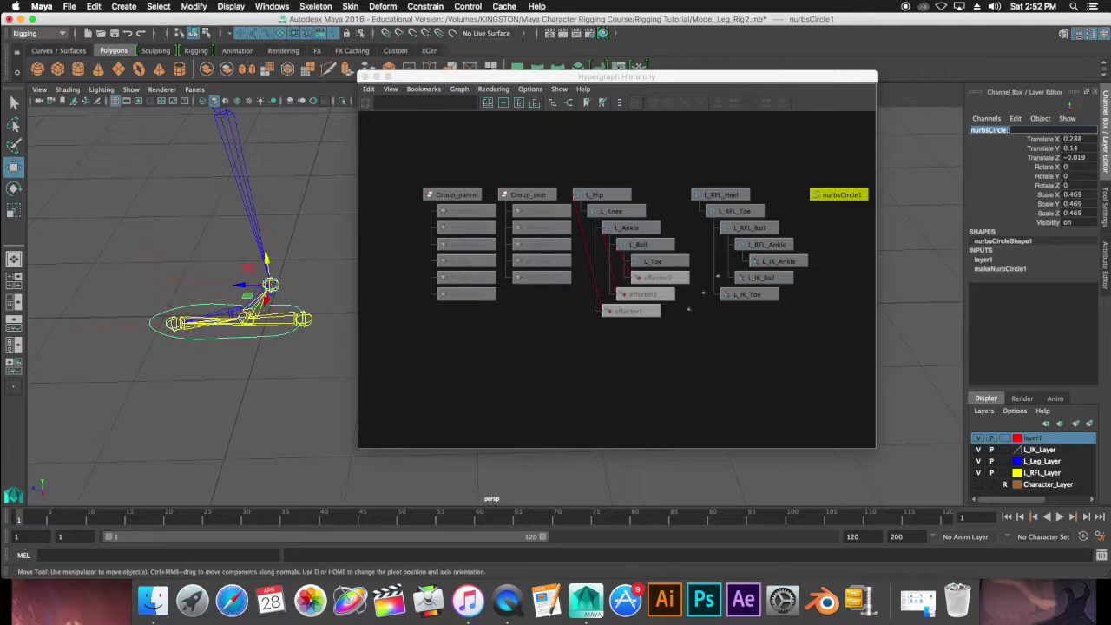
click(979, 450)
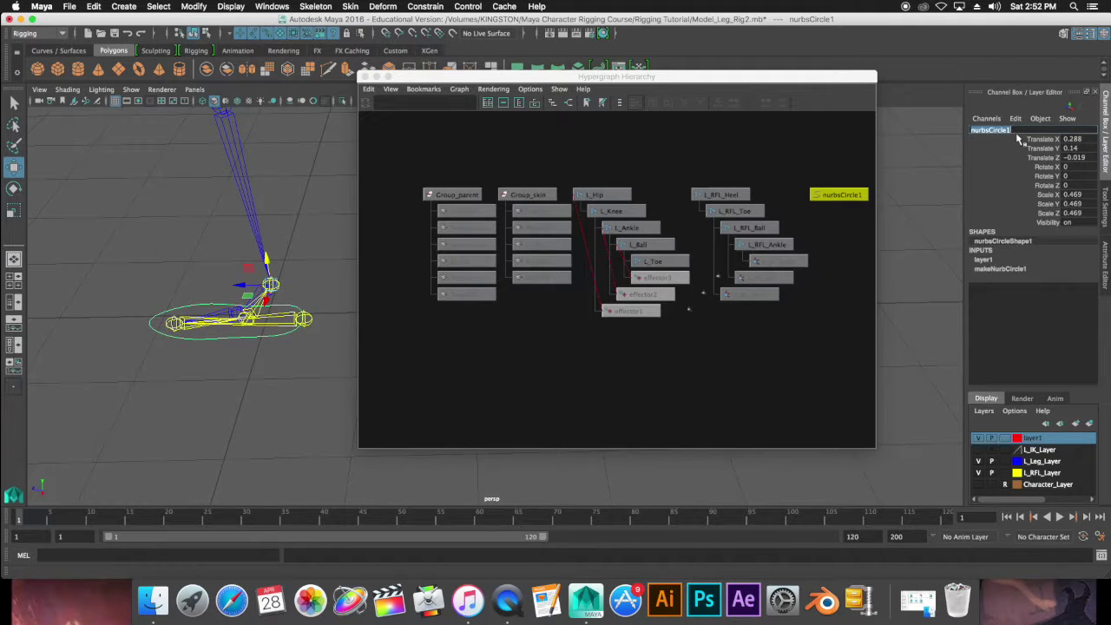
key(BackSpace)
click(710, 195)
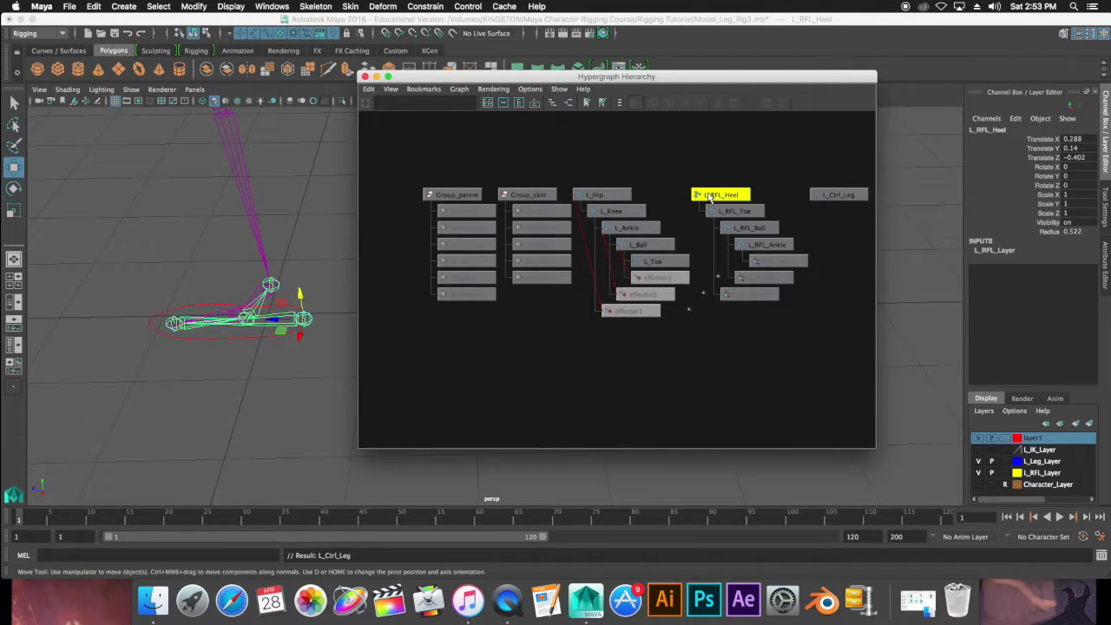
shift+click(842, 196)
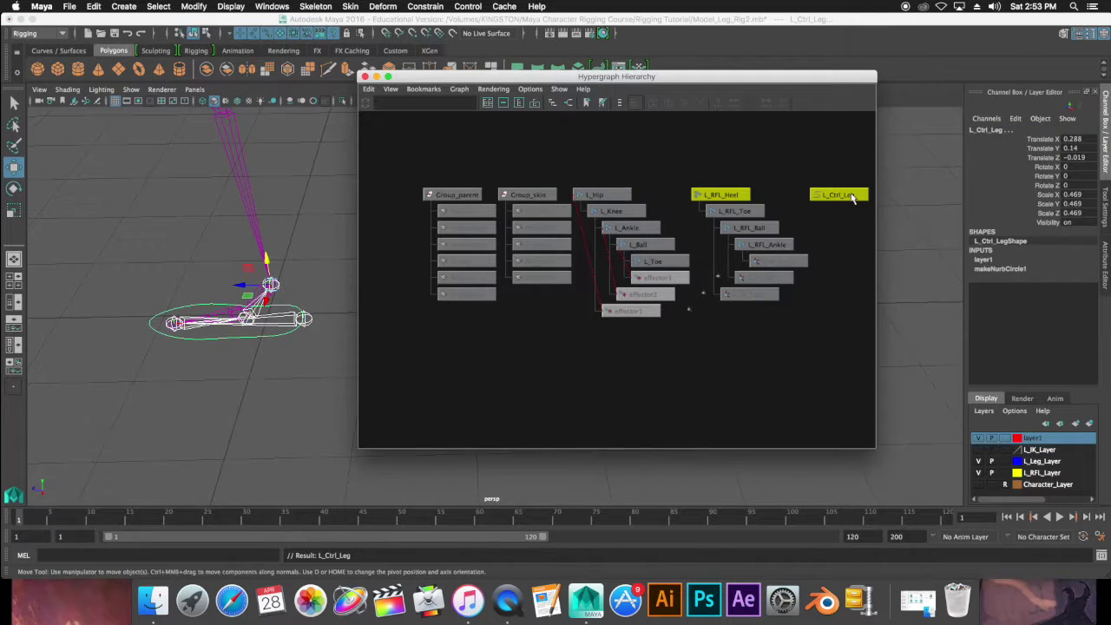
click(194, 6)
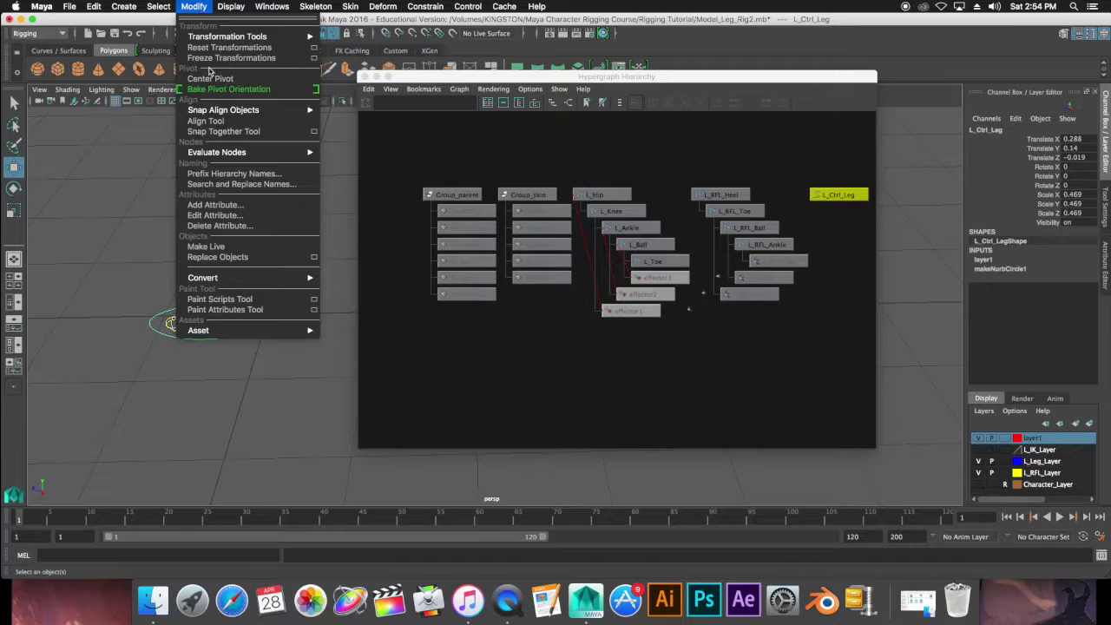
Freeze L_Ctrl_Leg's transforms and parent L_RFL_Heel under it.
click(211, 58)
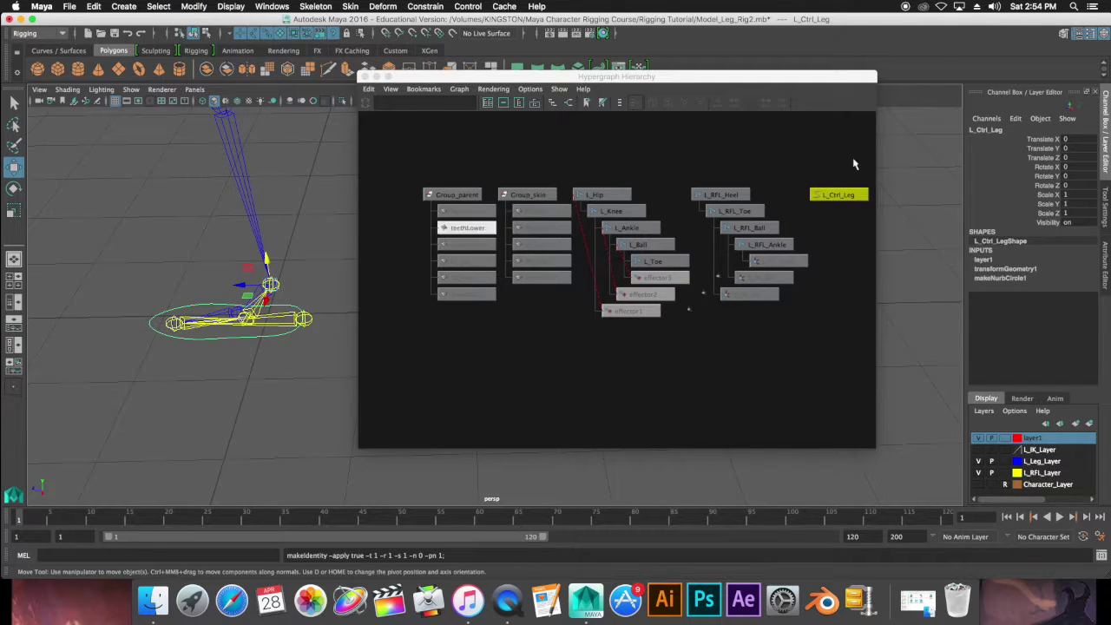
click(720, 194)
shift+drag(894, 194, 846, 217)
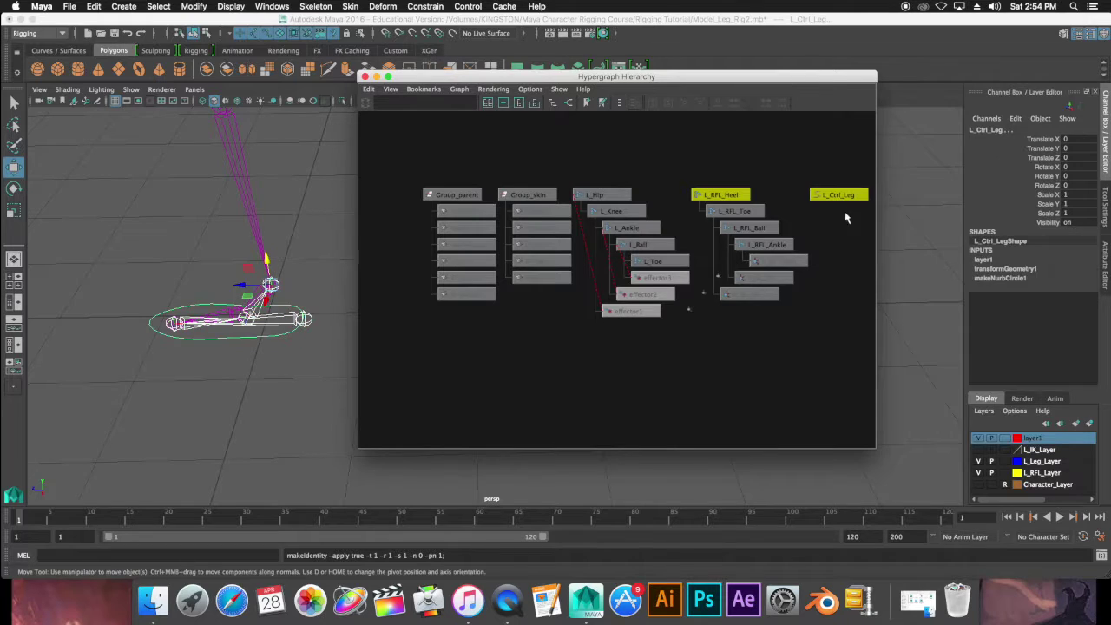
key(p)
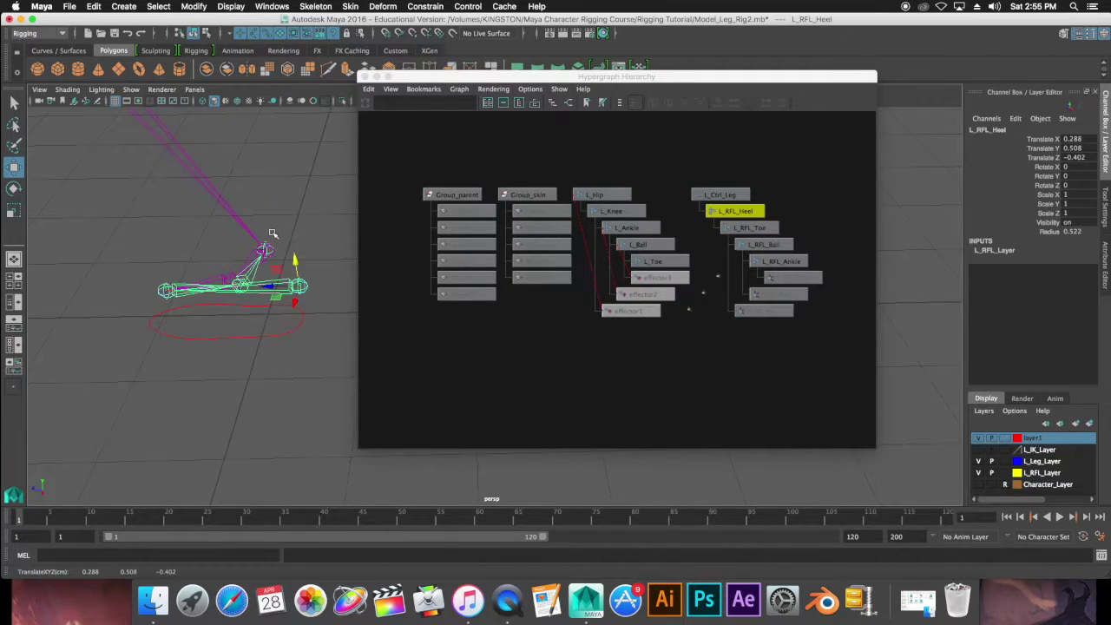
Move L_Ctrl_Leg down to test that the foot rig follows it.
click(216, 333)
click(215, 337)
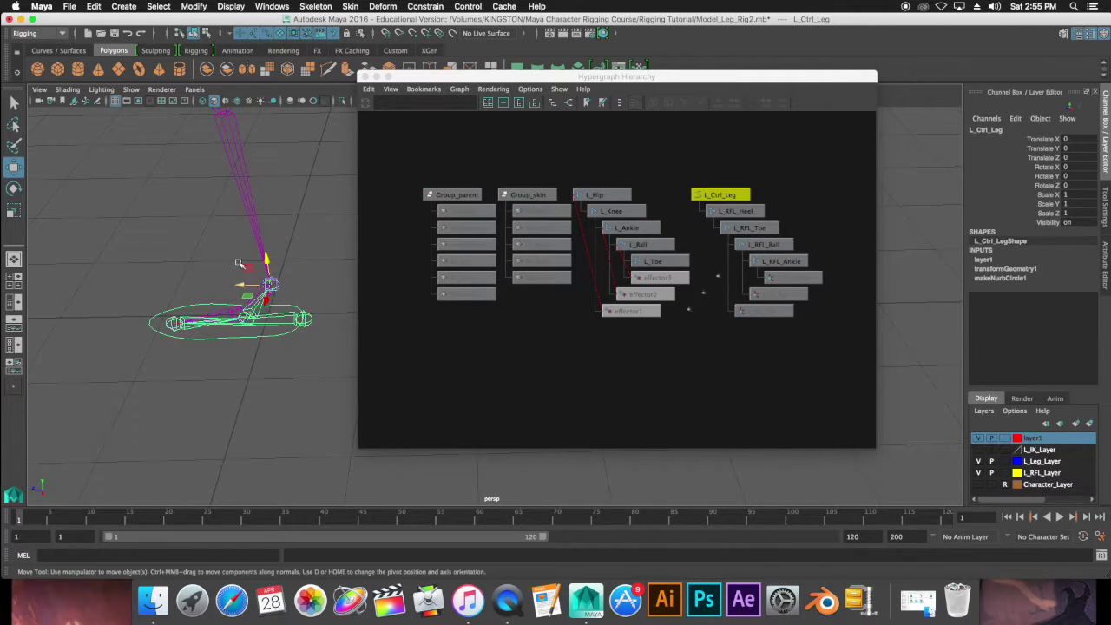
drag(265, 253, 258, 282)
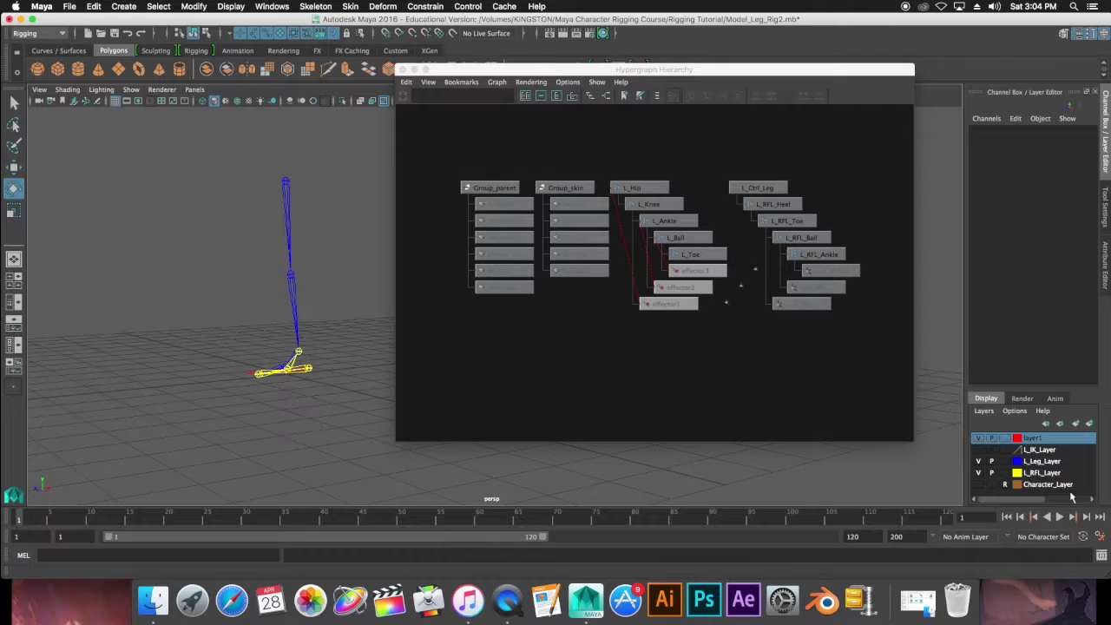
click(758, 188)
Move L_Ctrl_Leg's Scale X, Y, Z and Visibility to Nonkeyable Hidden in Channel Control.
drag(1041, 195, 1040, 224)
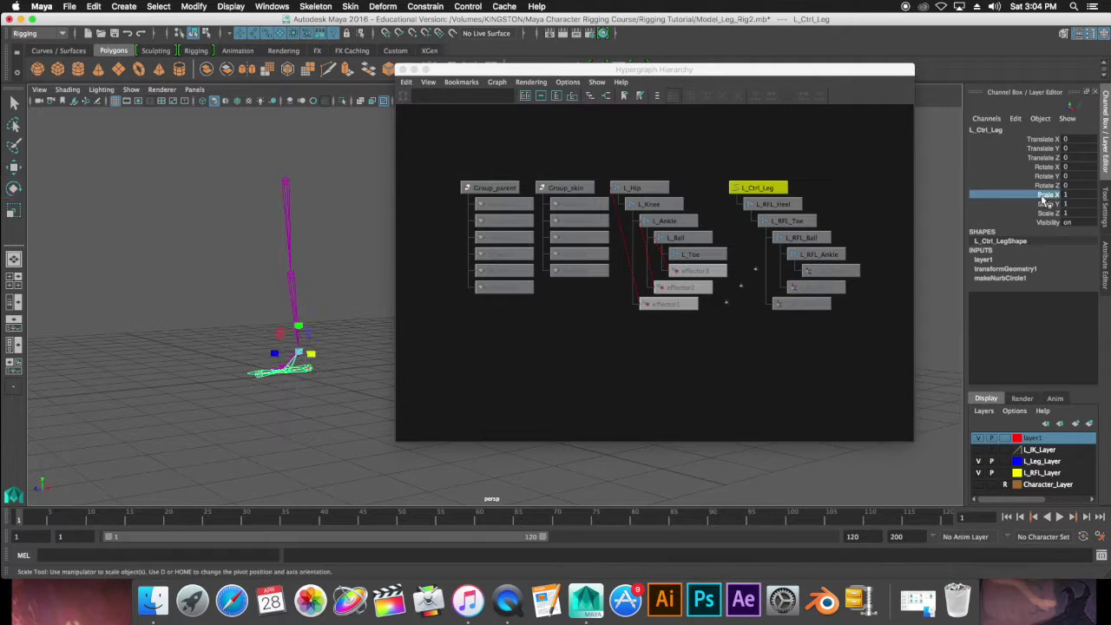
click(1016, 118)
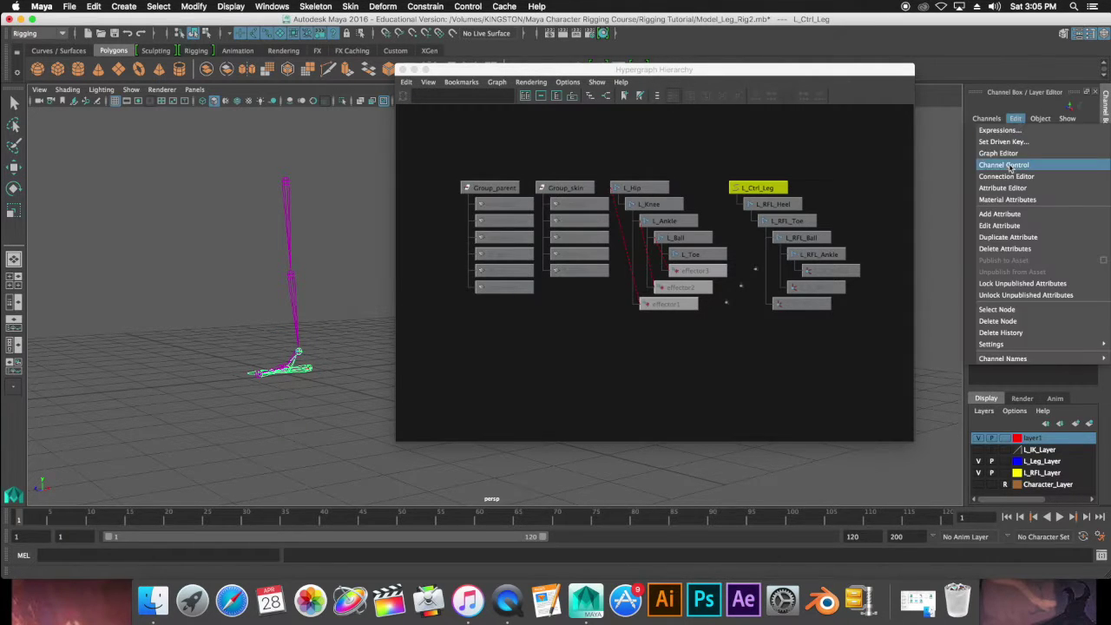
click(1007, 356)
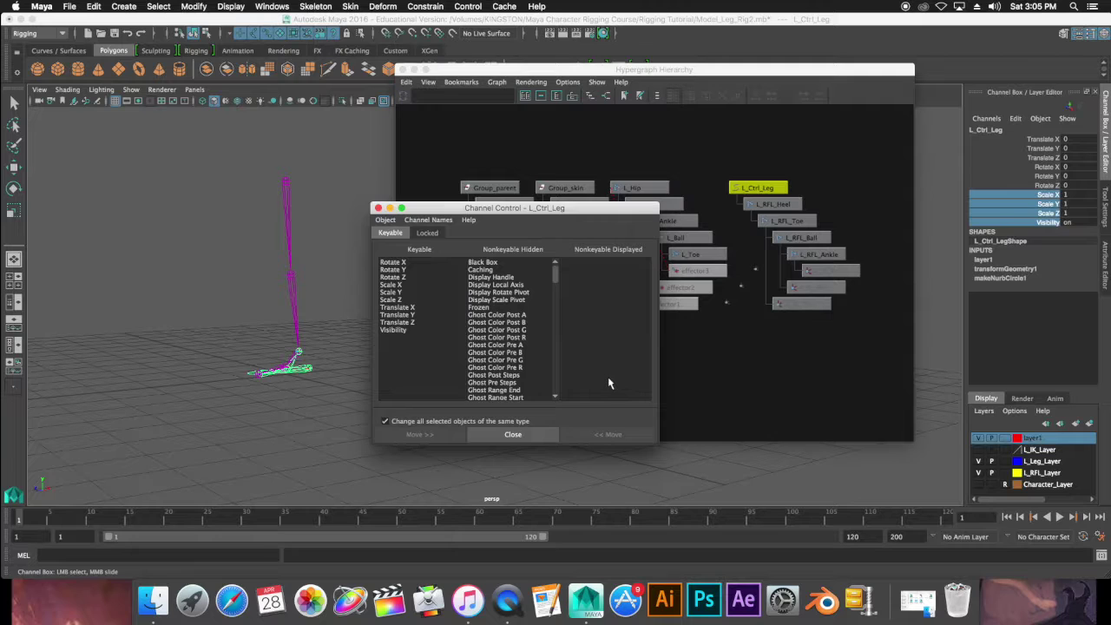
click(390, 263)
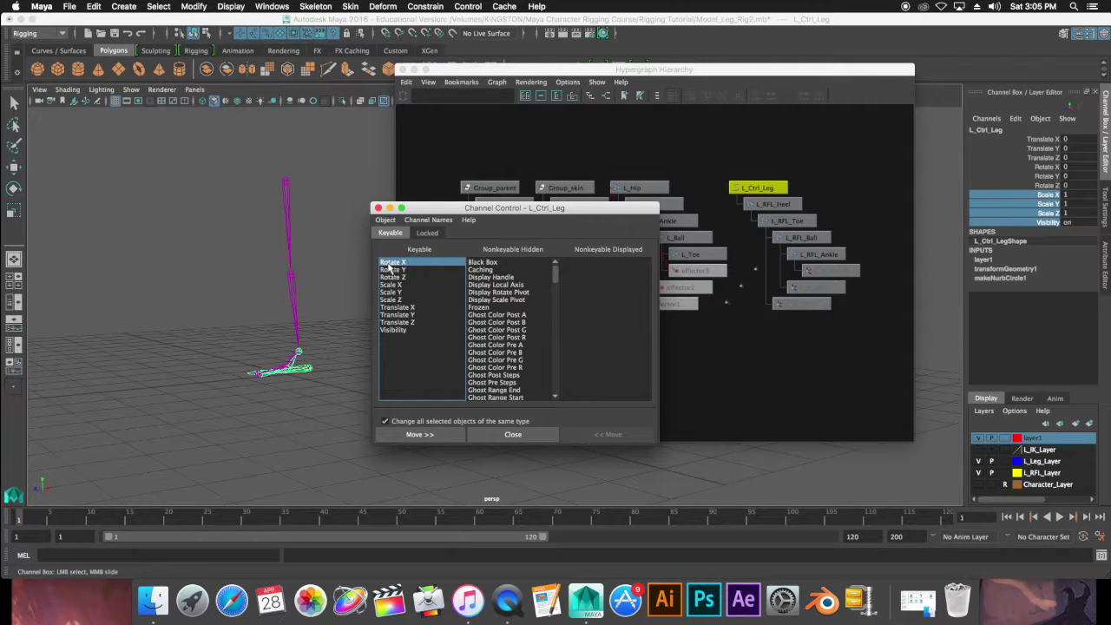
drag(392, 285, 398, 300)
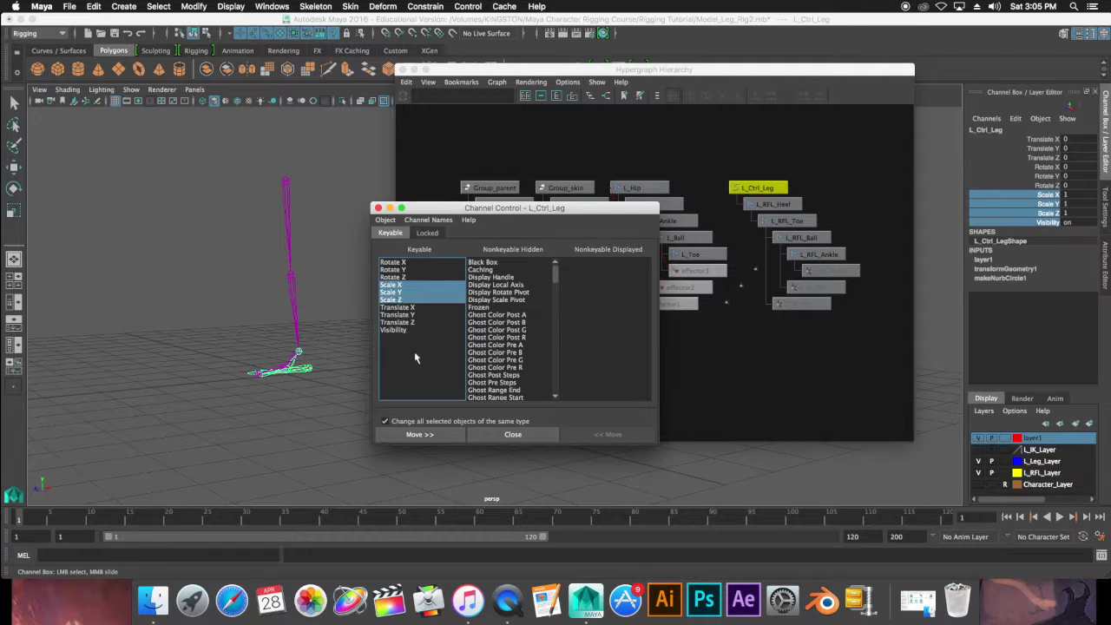
click(420, 434)
click(392, 308)
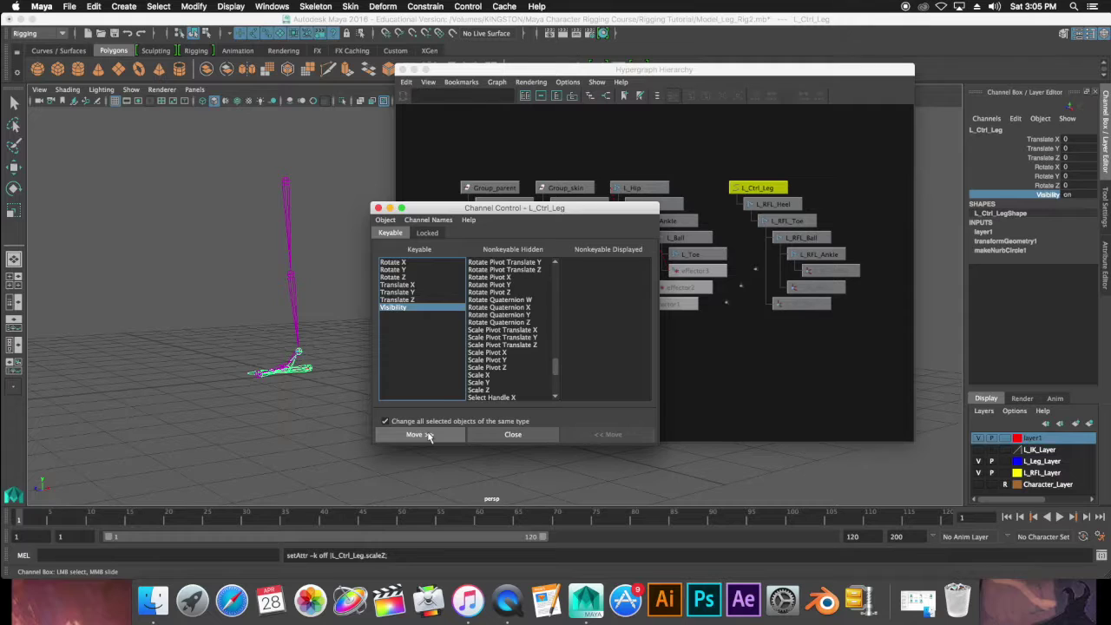
click(425, 434)
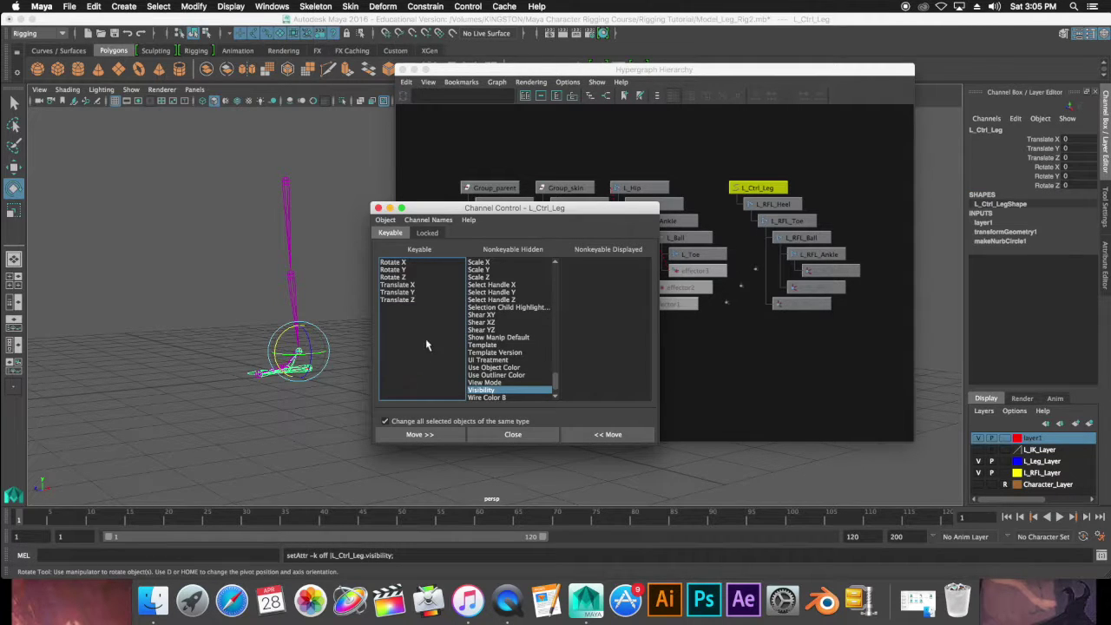
click(424, 389)
click(378, 209)
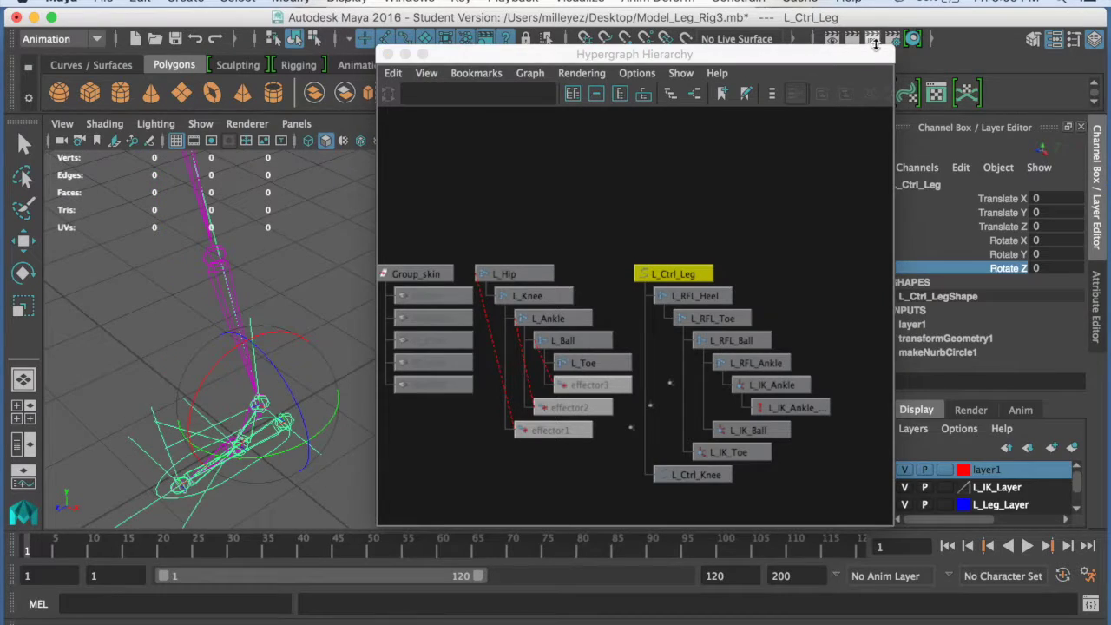
Add a float attribute 'Foot Roll' to L_Ctrl_Leg with minimum -10 and maximum 10.
drag(802, 68, 766, 66)
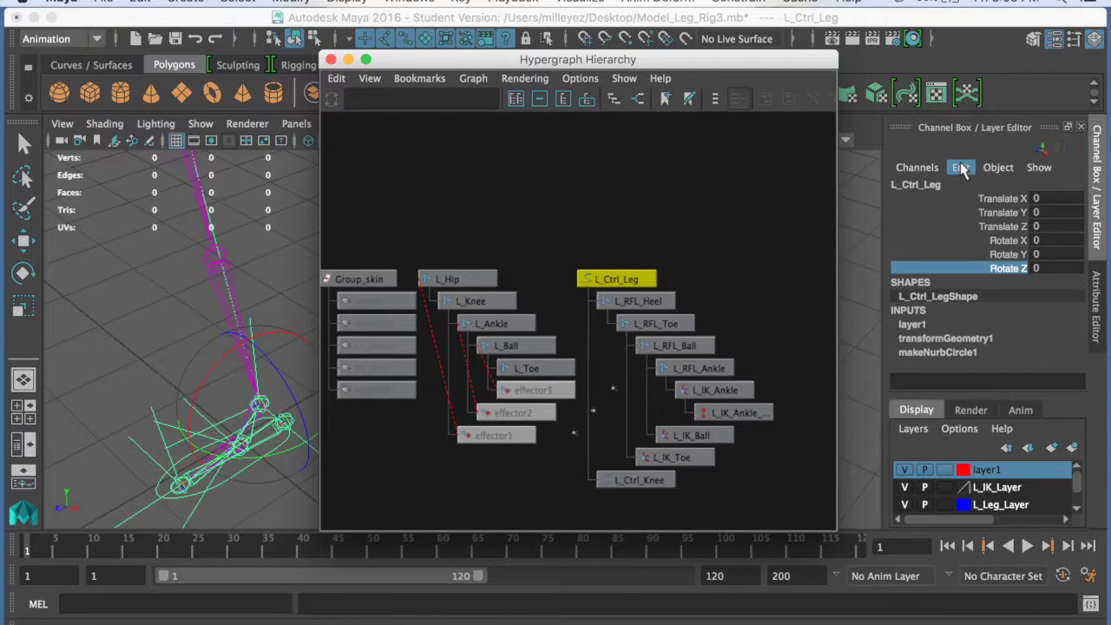
click(960, 167)
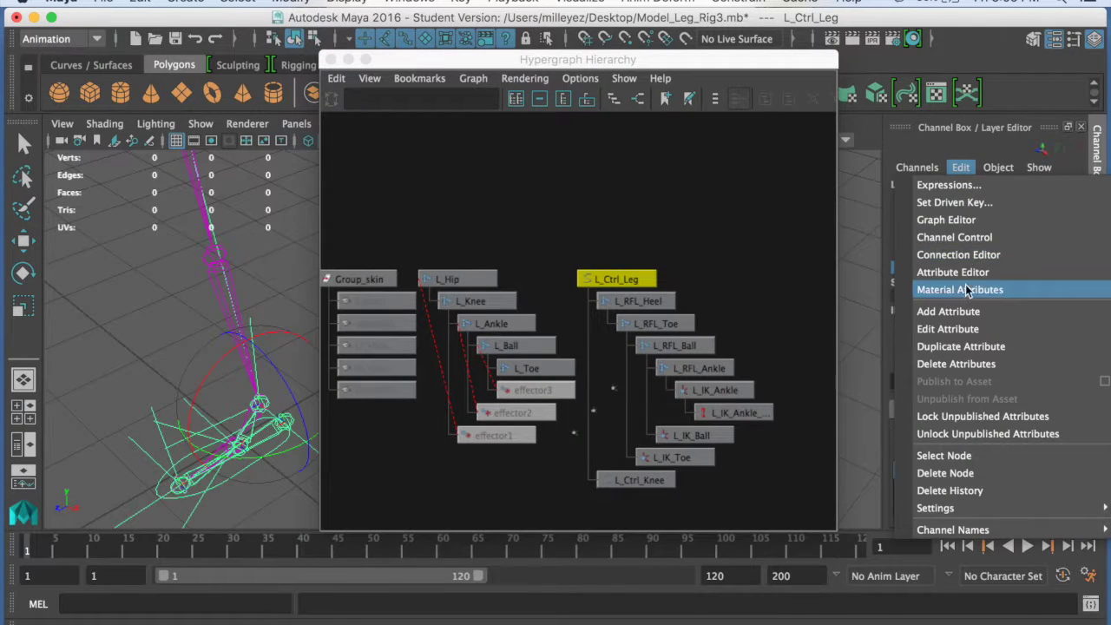
click(955, 313)
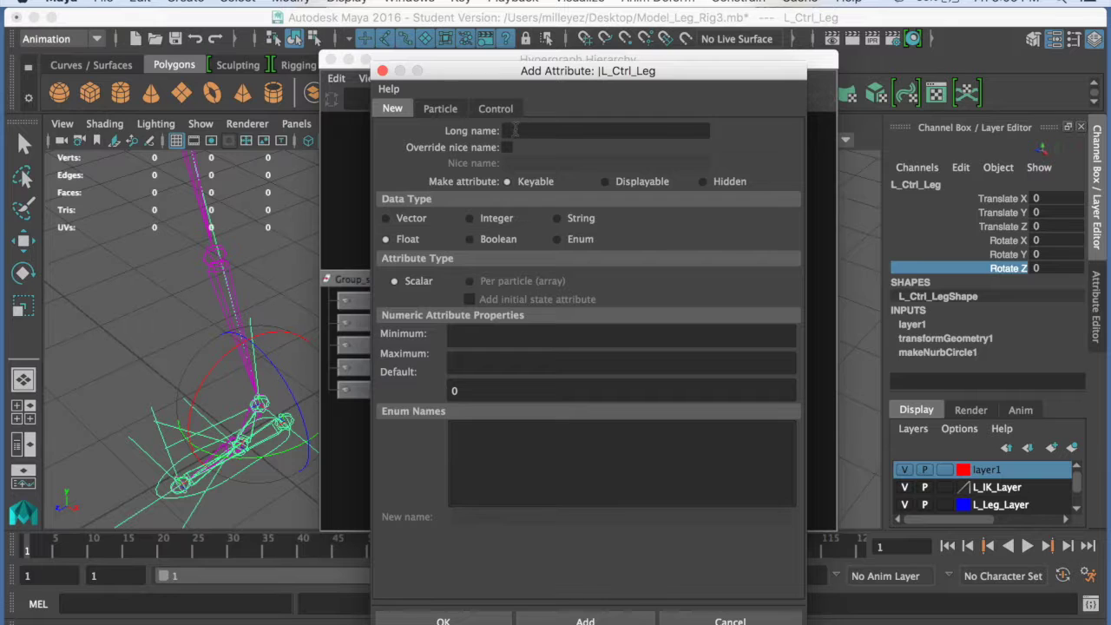
text(F)
click(534, 337)
click(521, 360)
text(10)
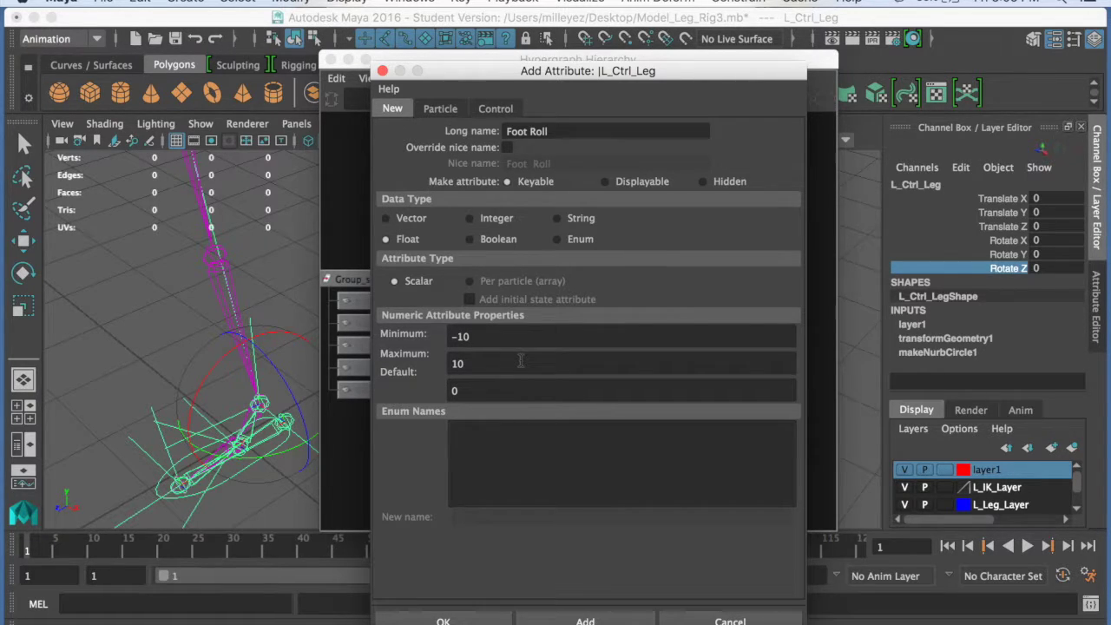
click(586, 622)
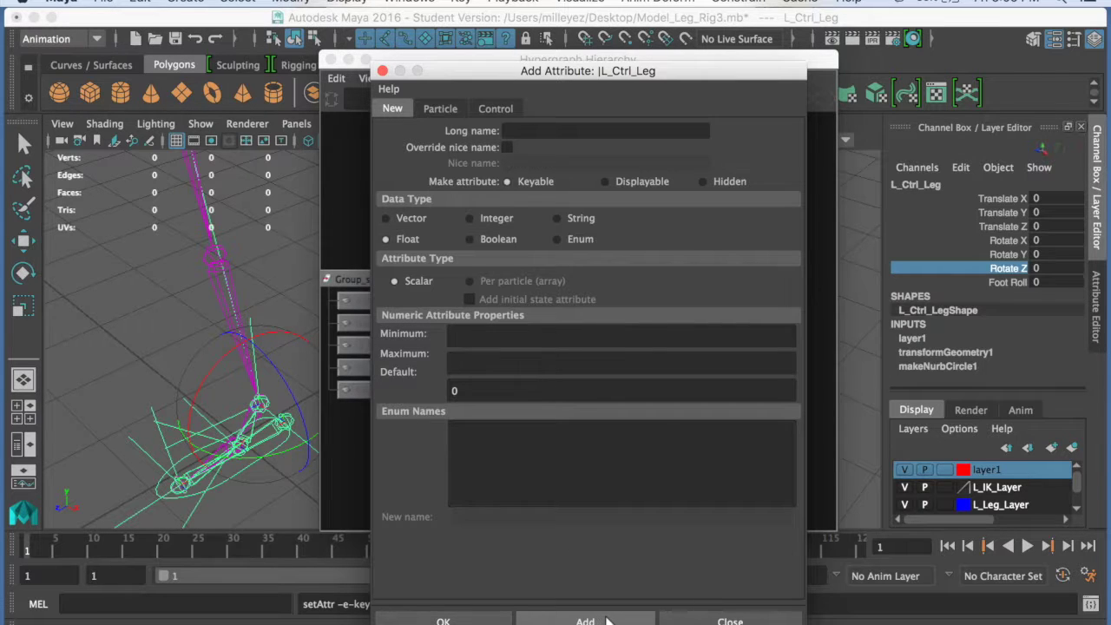
click(383, 70)
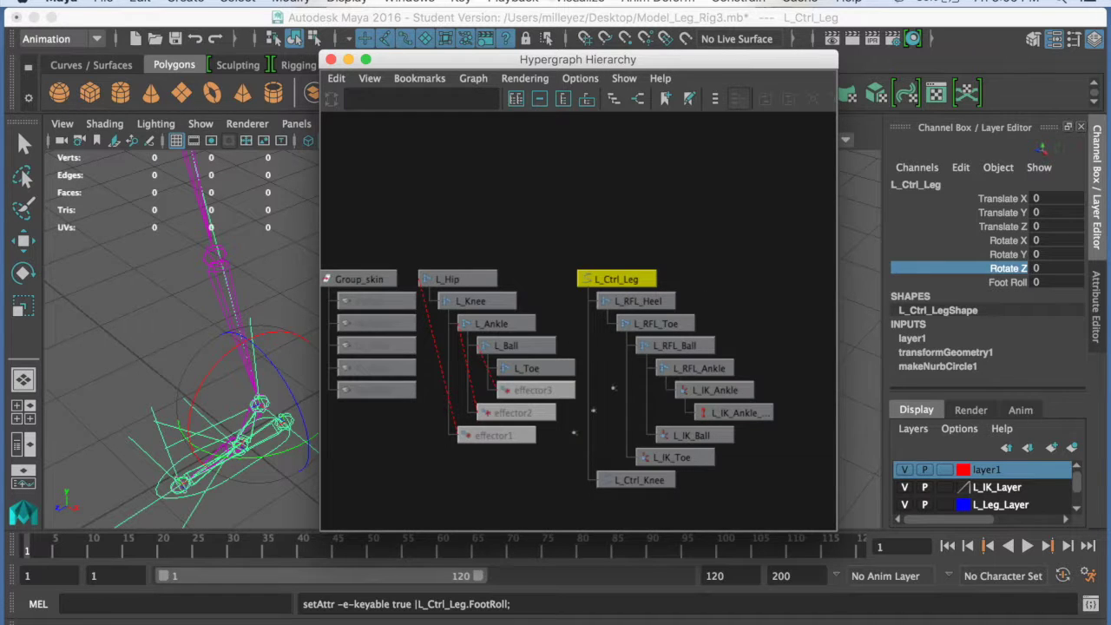
Open Set Driven Key and load L_Ctrl_Leg as the driver.
click(464, 2)
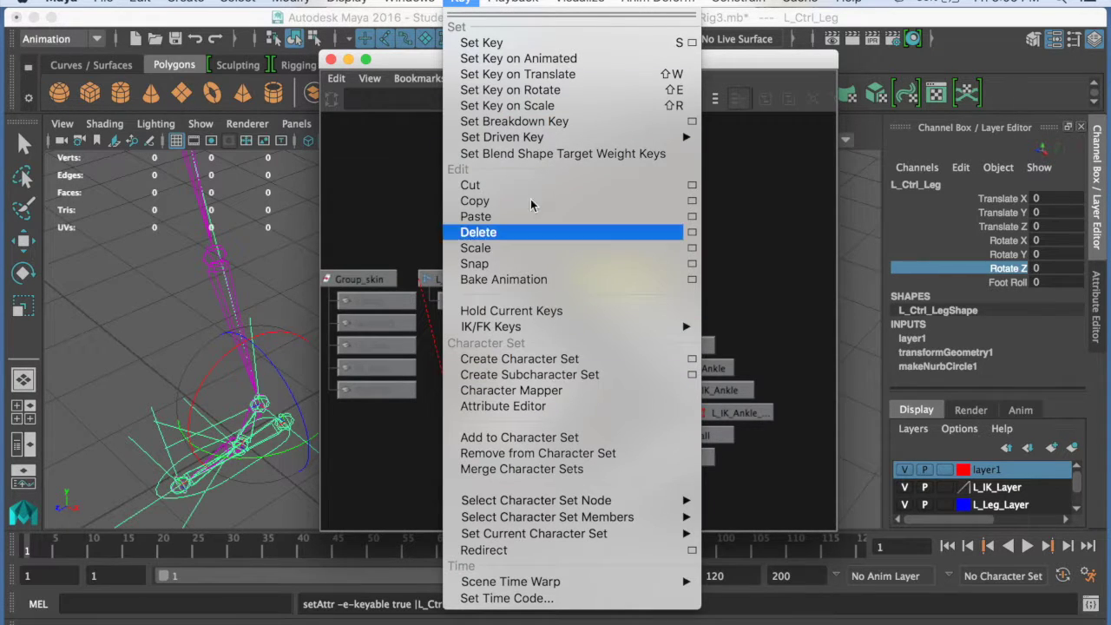
mouse_move(502, 137)
click(758, 146)
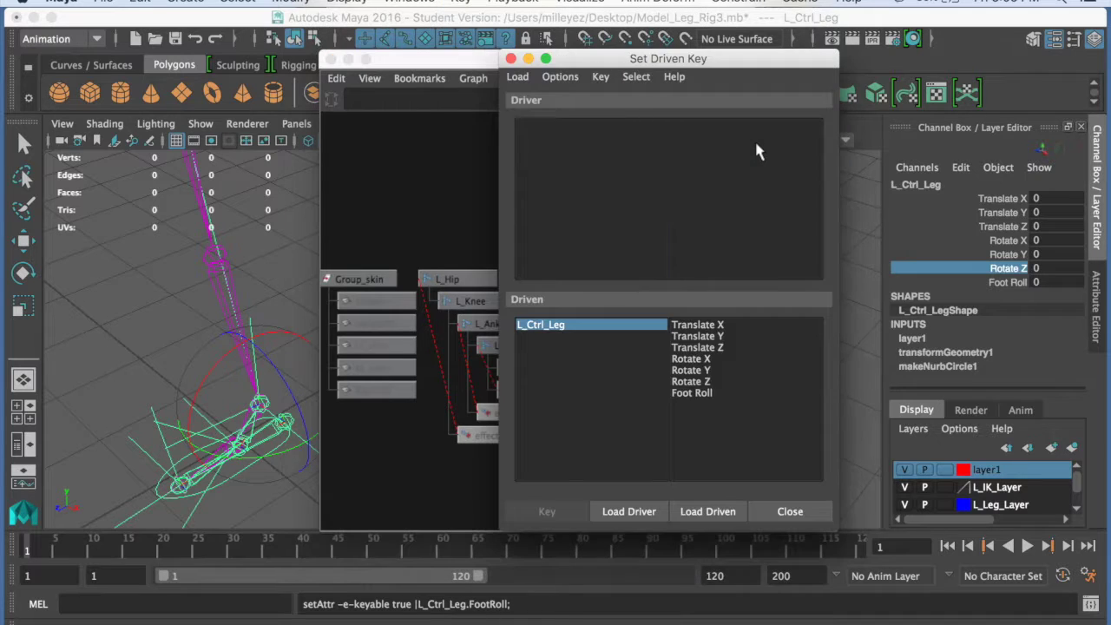
drag(678, 62, 287, 68)
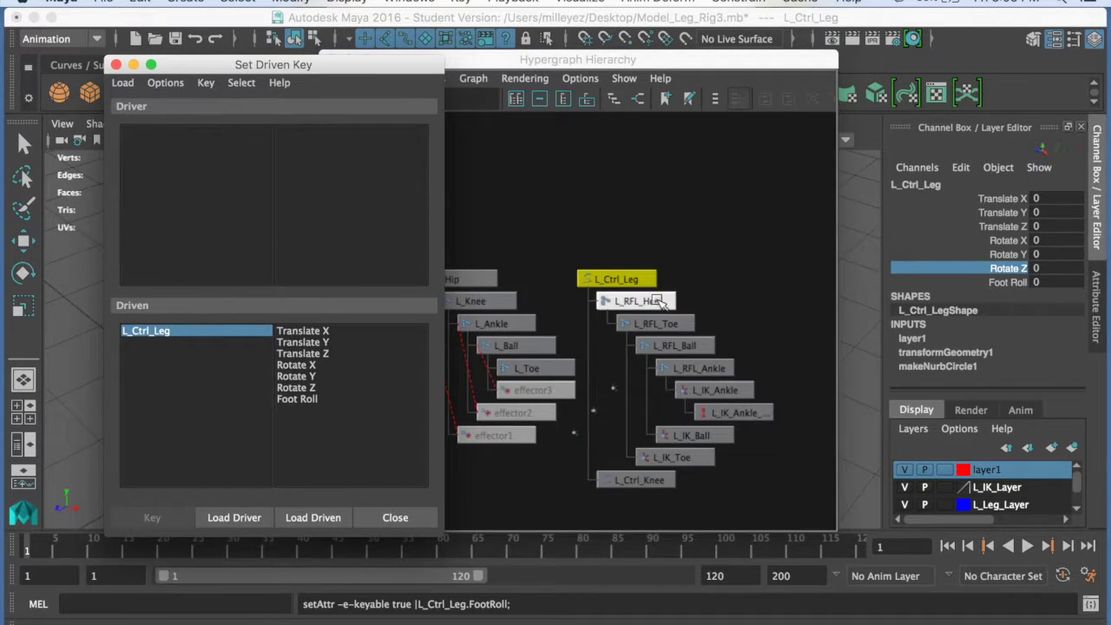
click(618, 280)
click(244, 209)
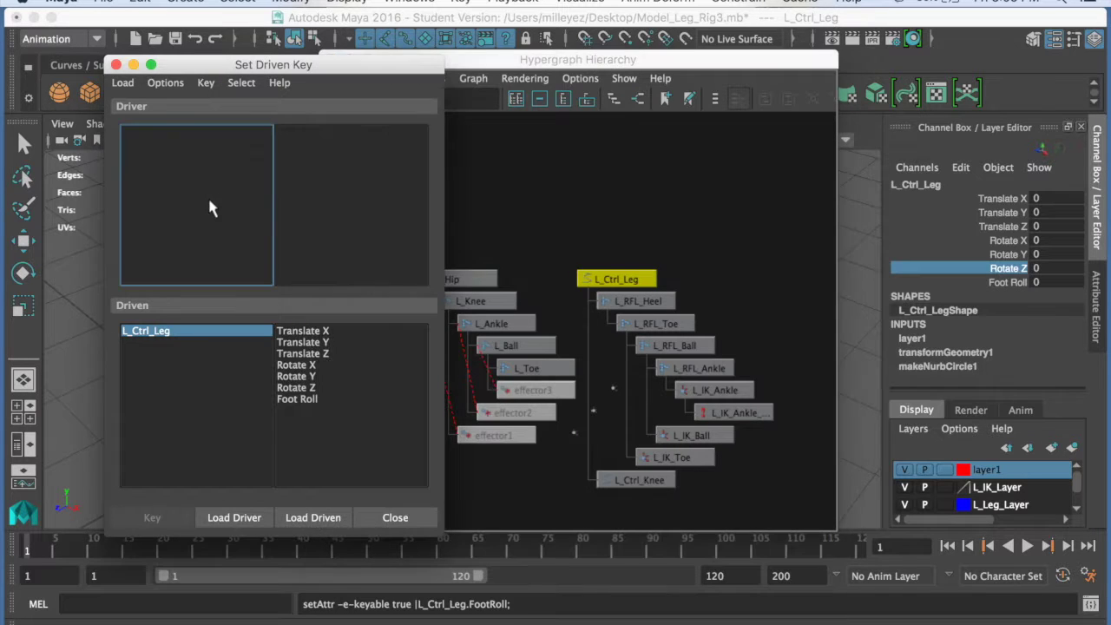
click(619, 282)
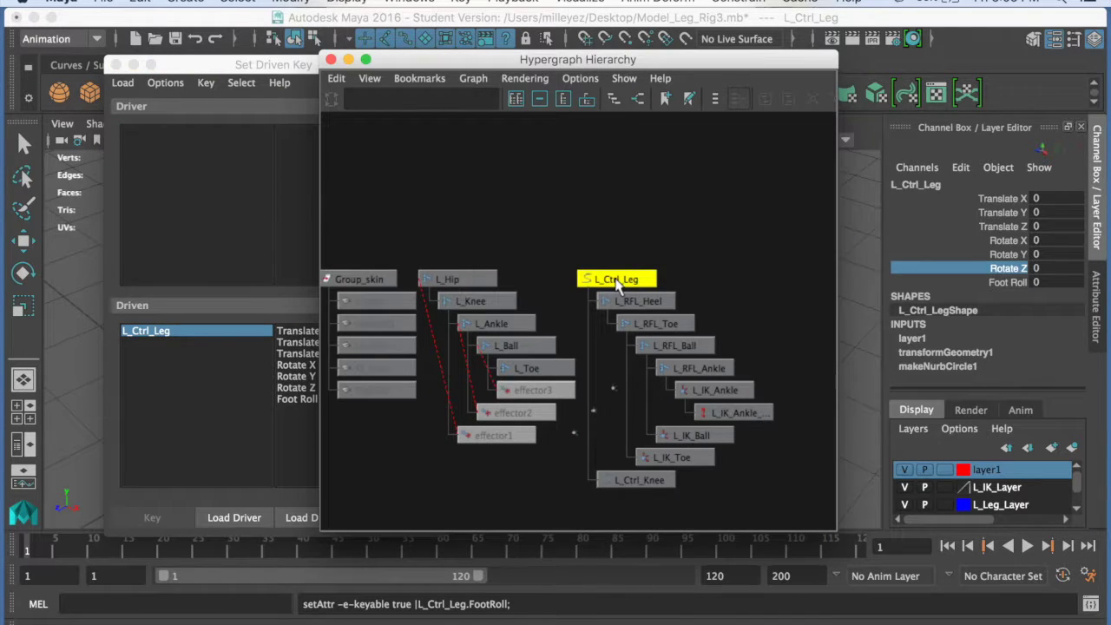
click(203, 217)
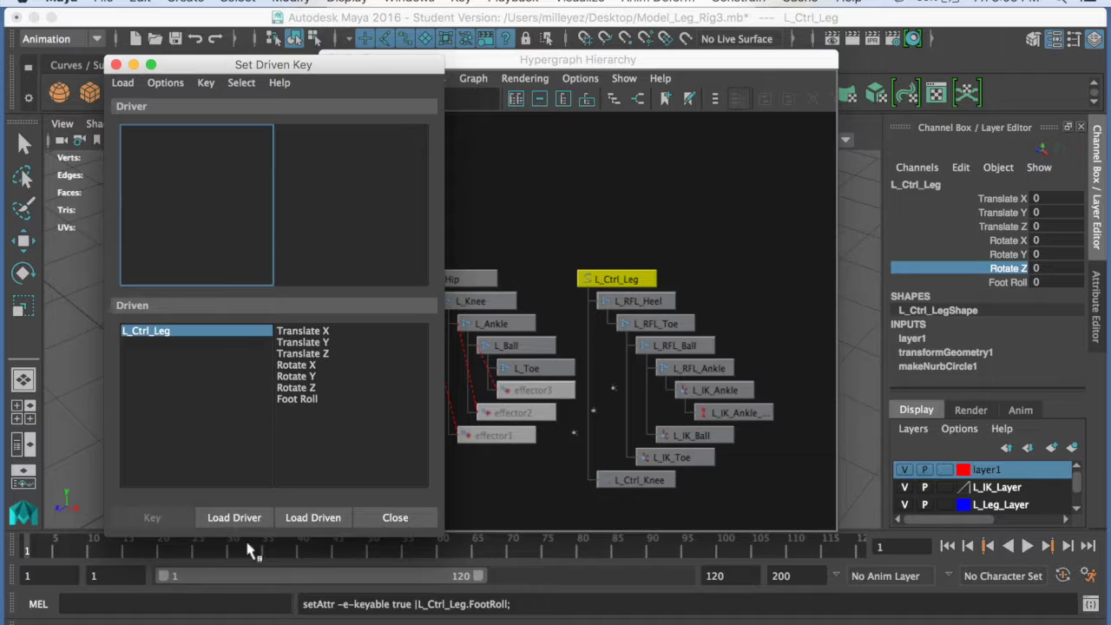
click(247, 519)
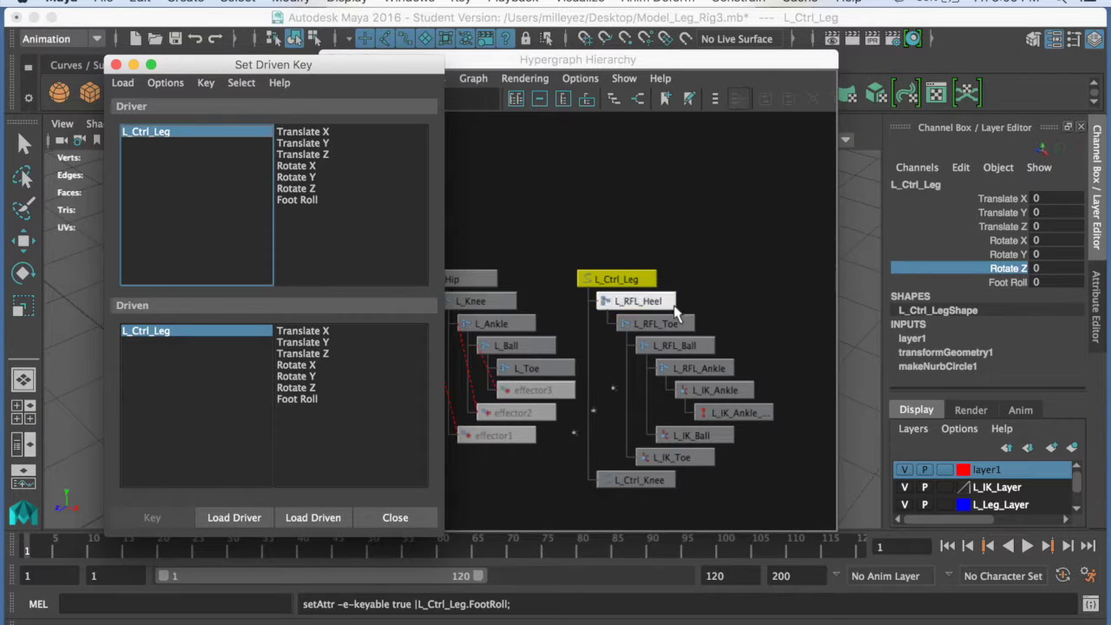
Load L_RFL_Heel, L_RFL_Toe and L_RFL_Ball as the driven objects.
click(674, 306)
shift+click(675, 324)
shift+click(682, 347)
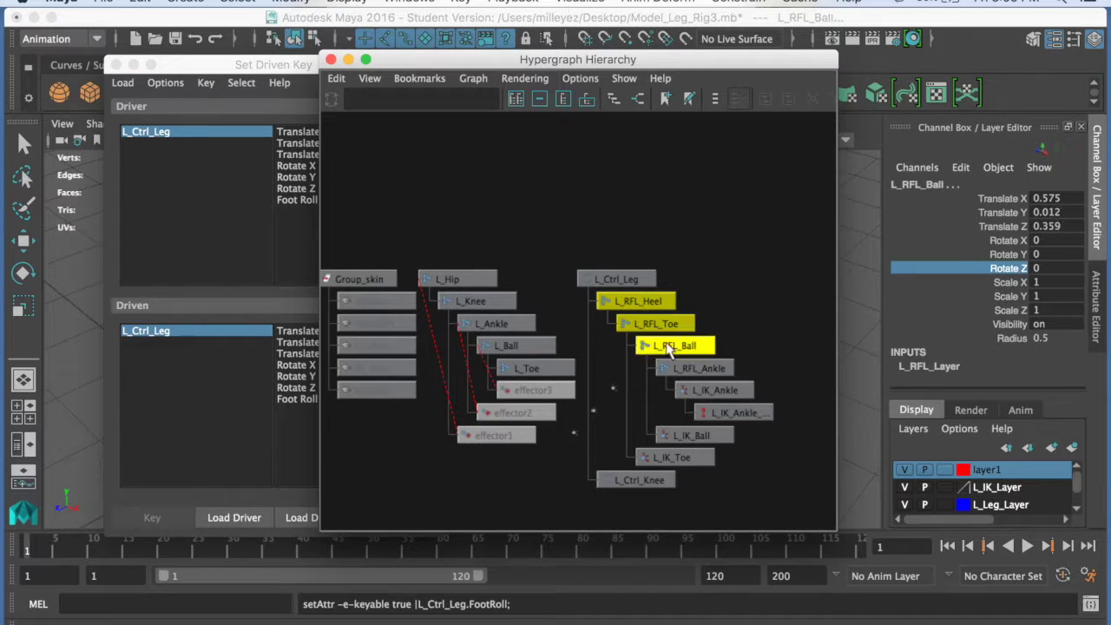
click(252, 69)
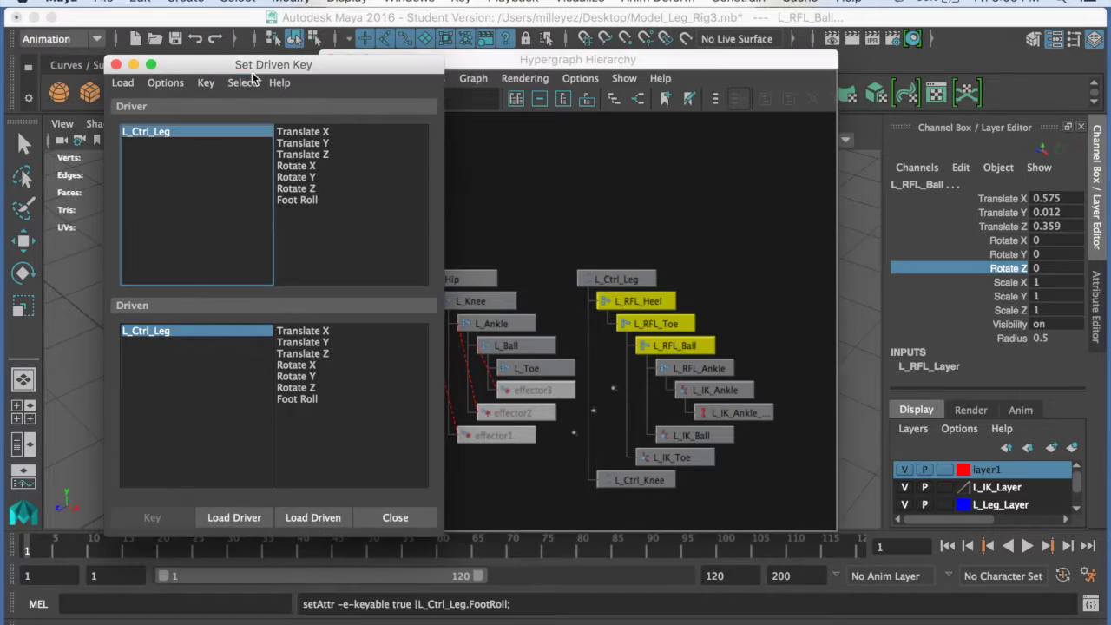
click(312, 518)
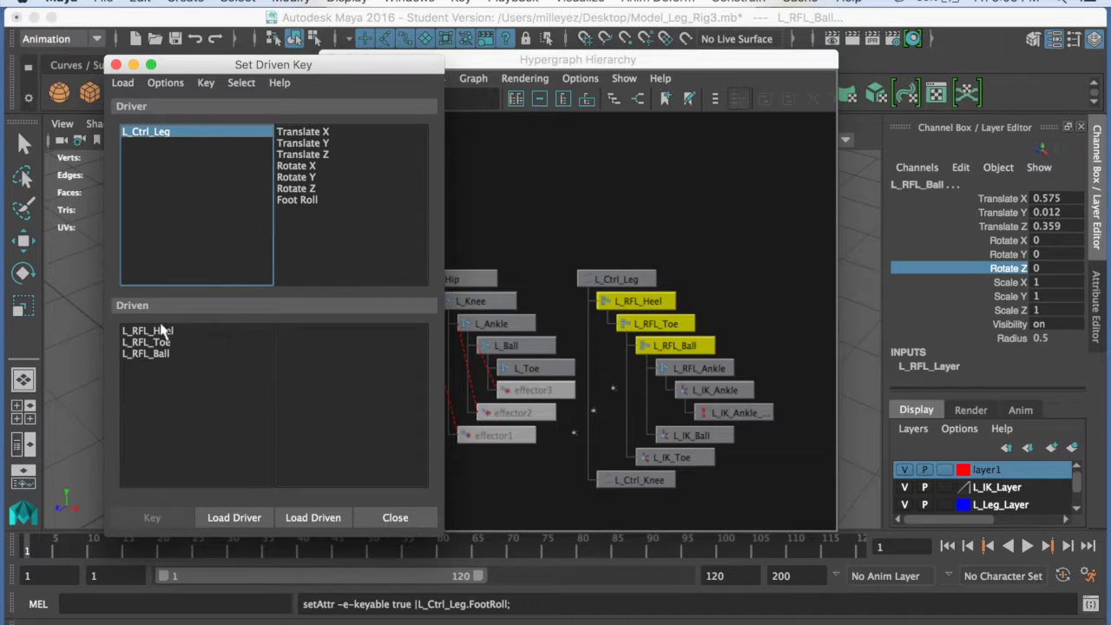
click(161, 330)
click(152, 342)
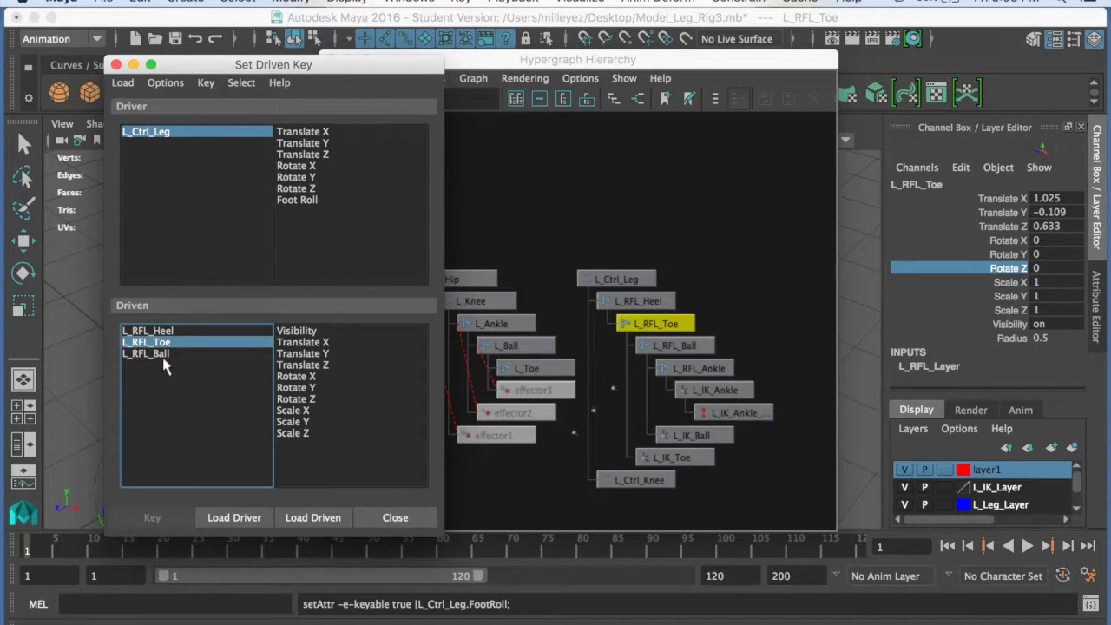
click(166, 354)
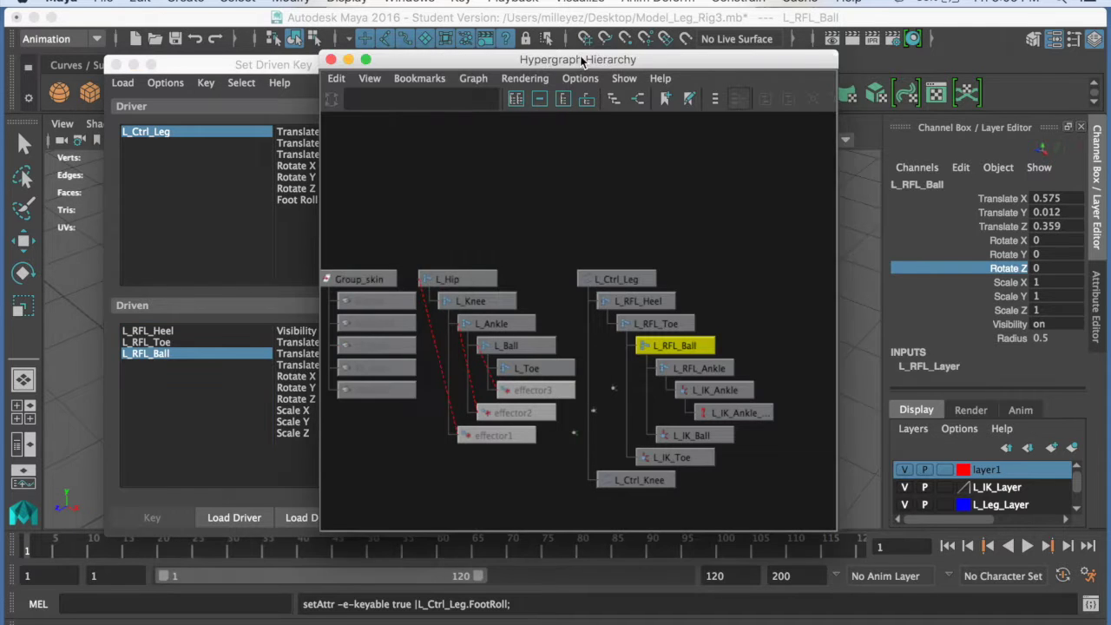
drag(583, 68, 696, 80)
click(465, 77)
Key heel, toe and ball Rotate Z at 0 against L_Ctrl_Leg Foot Roll 0.
mouse_move(364, 68)
mouse_down()
mouse_move(804, 87)
mouse_move(768, 63)
mouse_move(736, 63)
mouse_up()
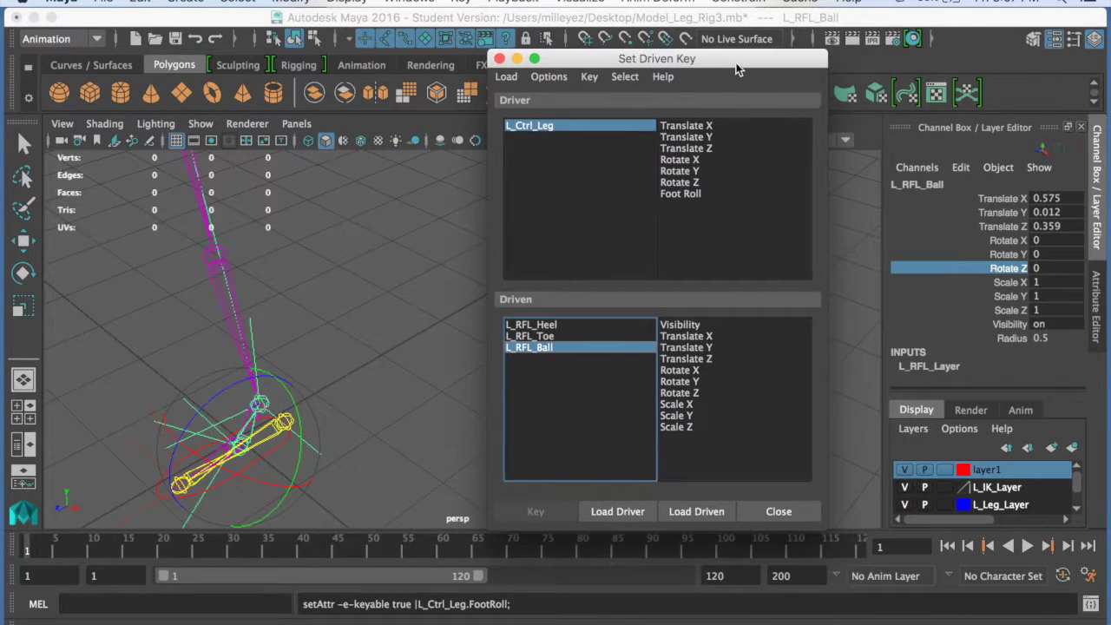
click(686, 194)
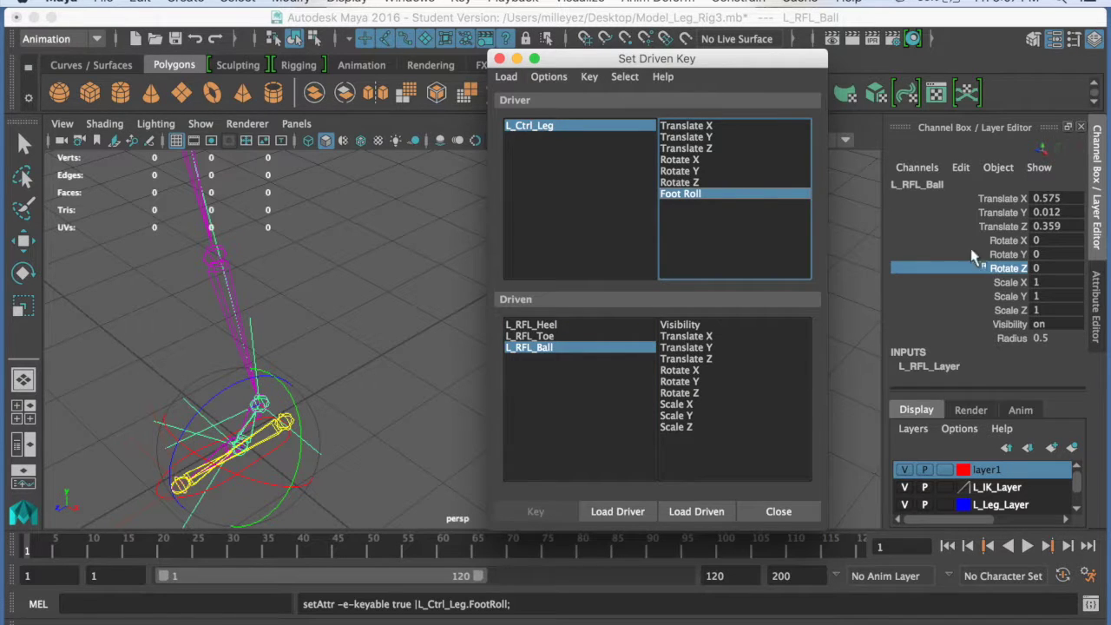
click(587, 138)
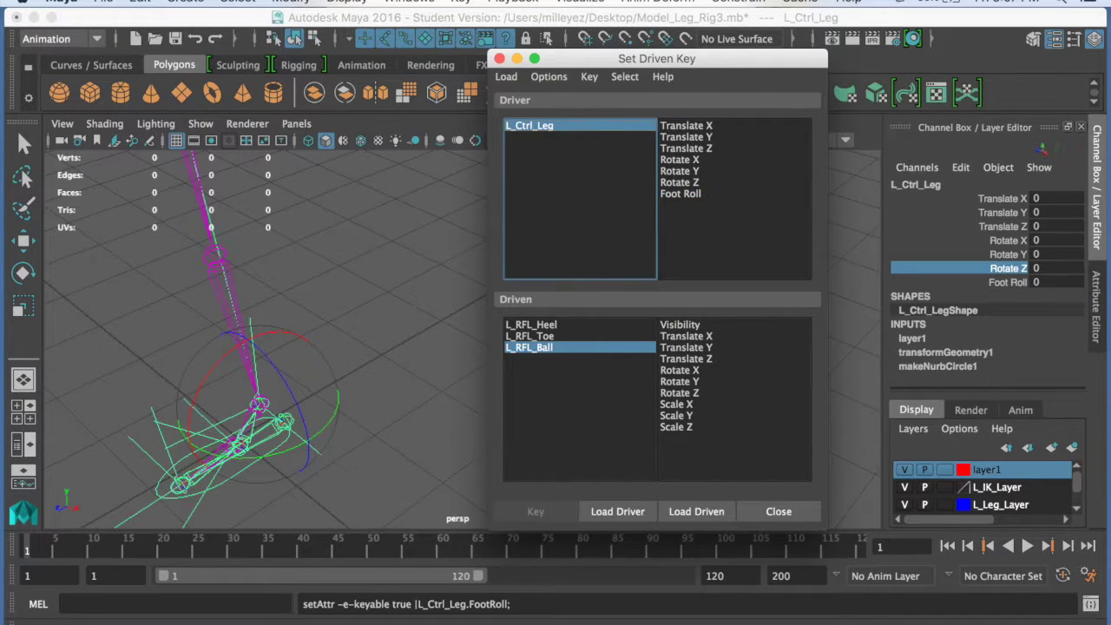
click(1051, 282)
key(Return)
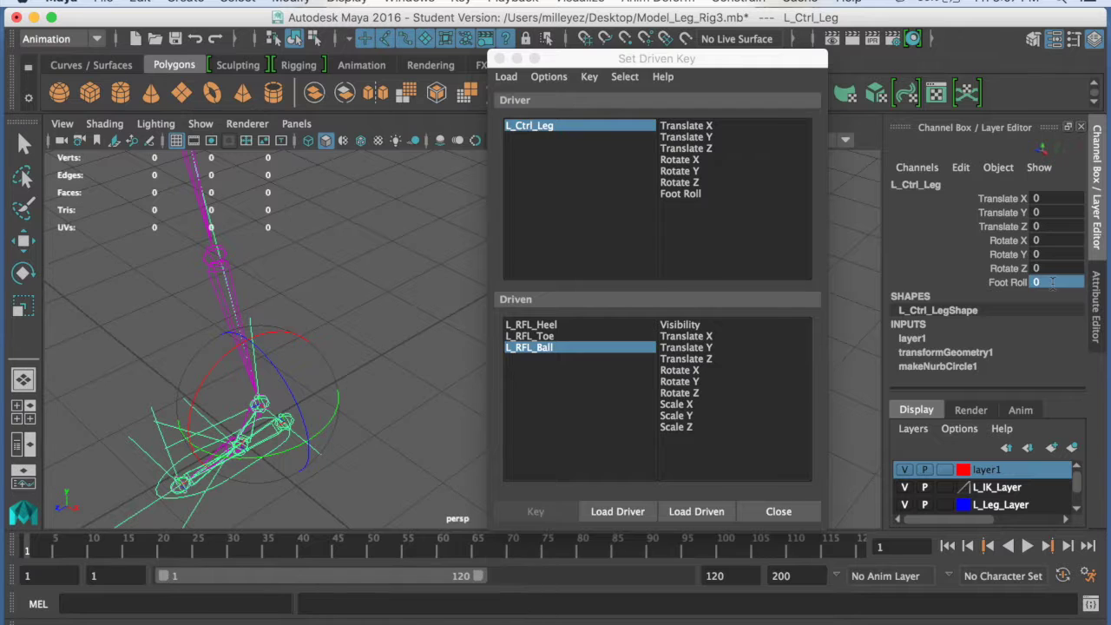
click(690, 198)
shift+click(561, 323)
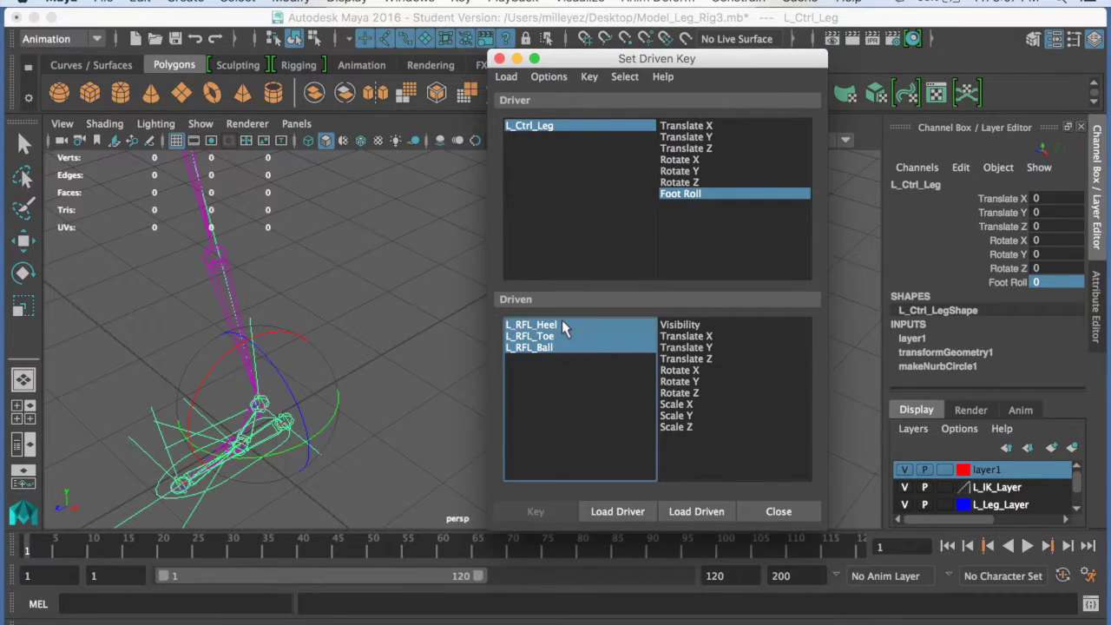
click(695, 393)
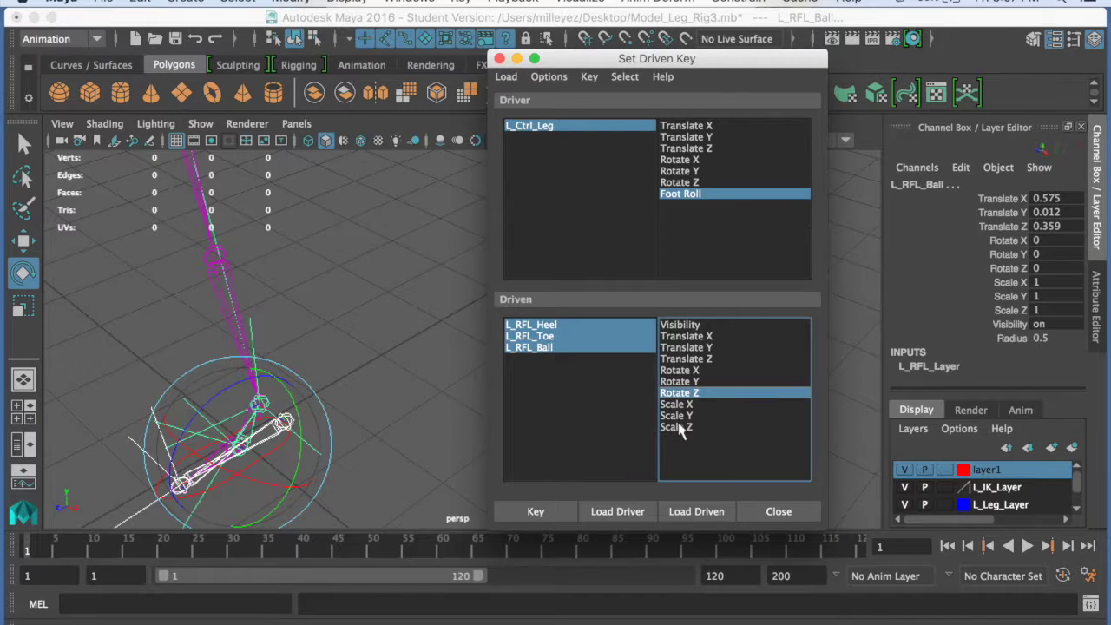
click(563, 512)
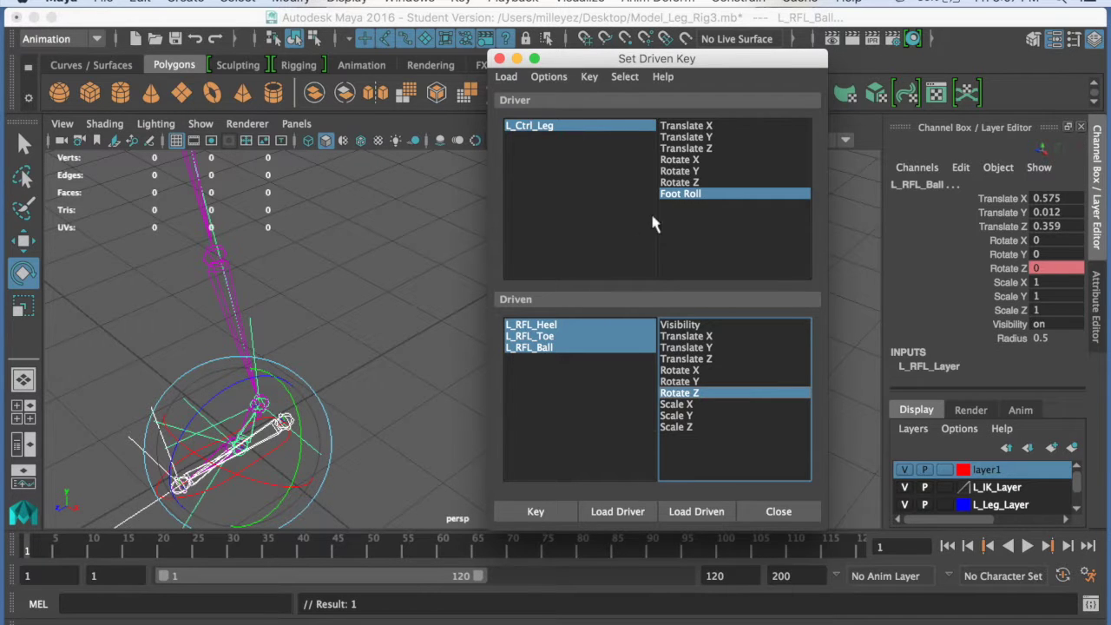
click(130, 305)
Set L_Ctrl_Leg's Foot Roll to 10.
alt+drag(131, 306, 132, 270)
alt+drag(157, 320, 172, 328)
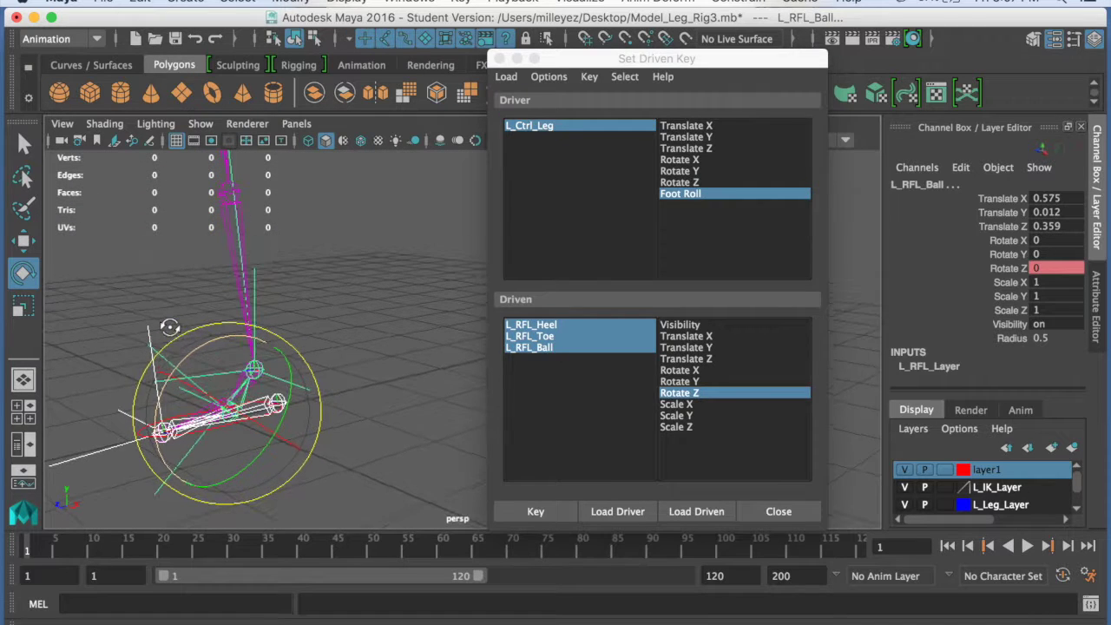
click(690, 202)
click(597, 132)
click(698, 196)
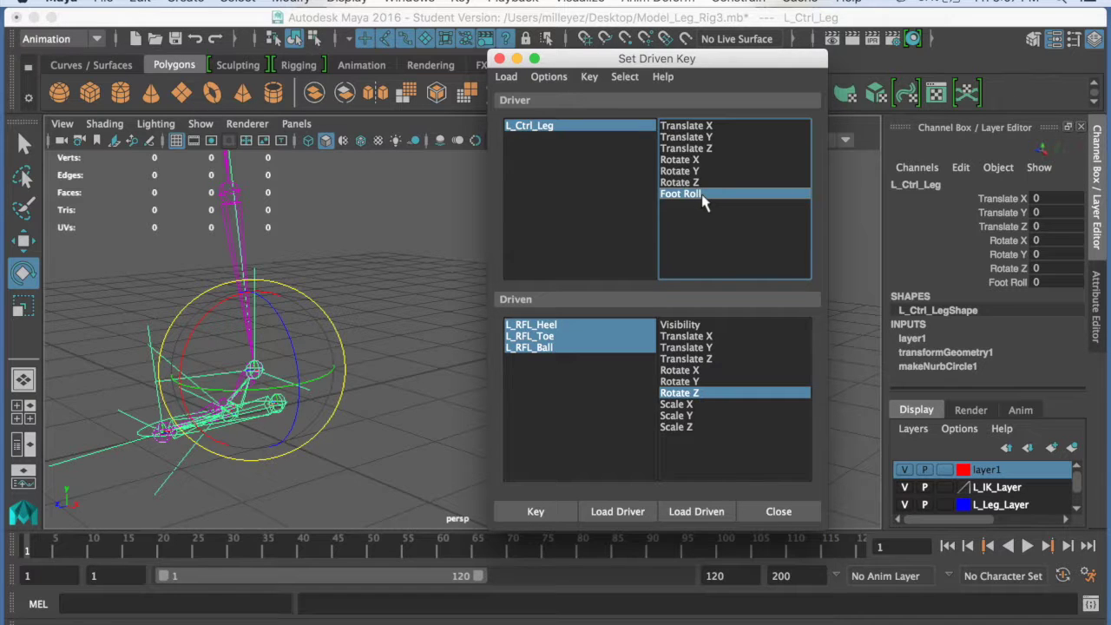
click(1066, 283)
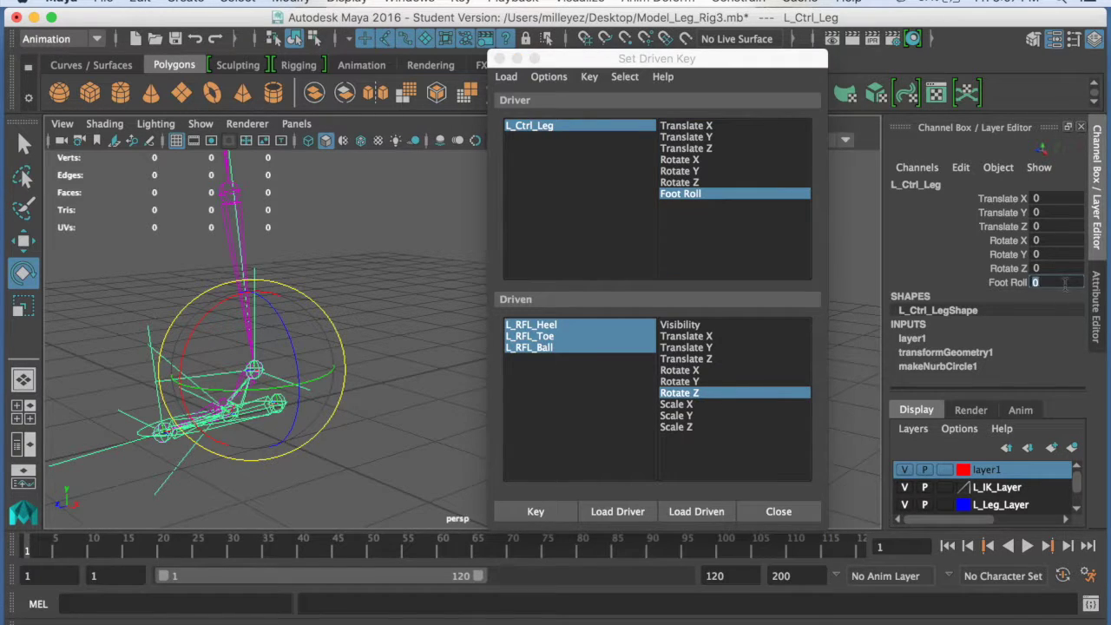
text(10)
click(962, 271)
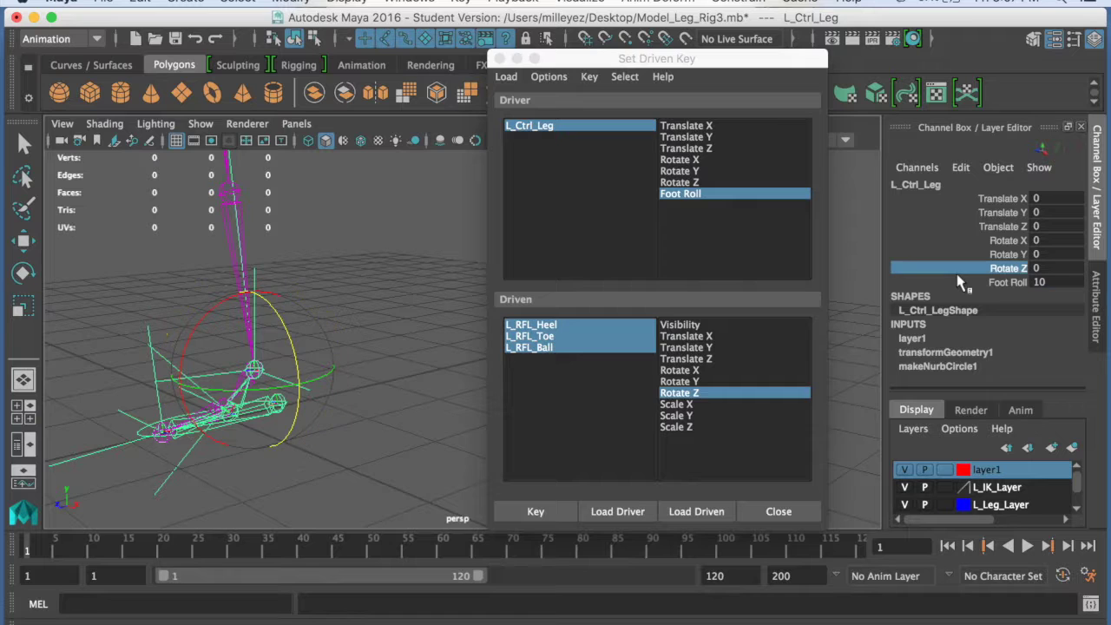
click(1011, 283)
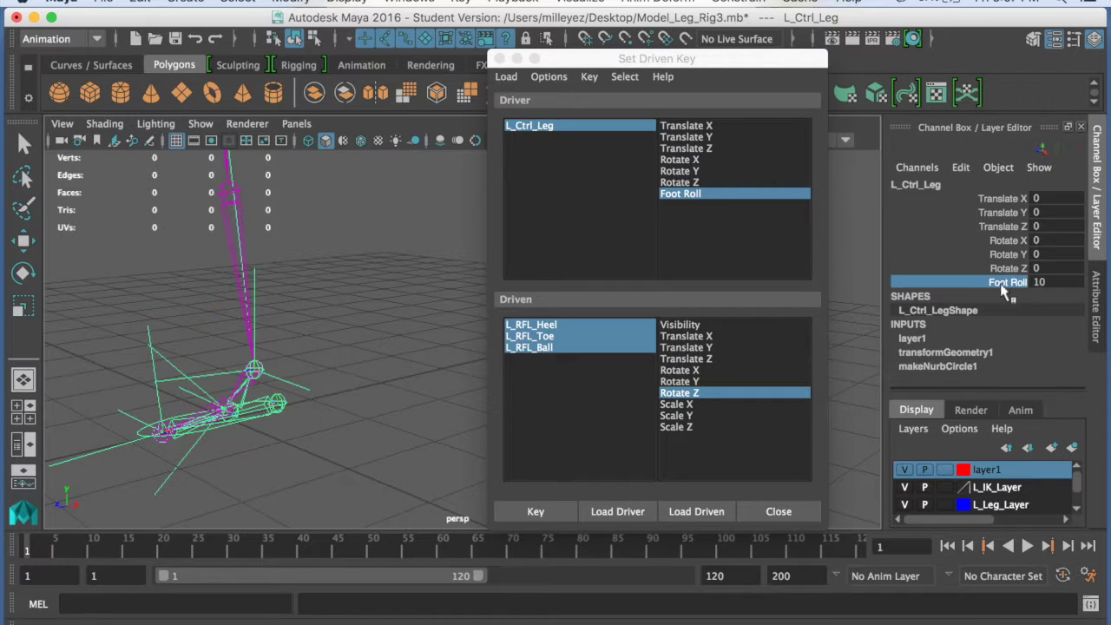
Rotate L_RFL_Toe to Rotate Z 60 and set the driven key for the toe.
click(545, 335)
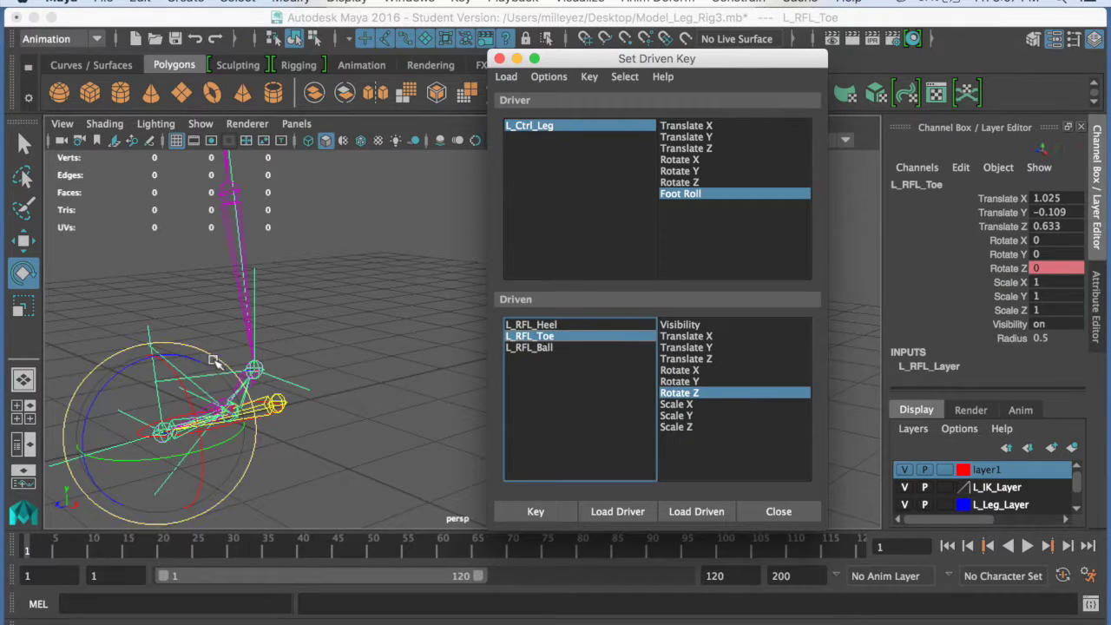
double_click(1049, 269)
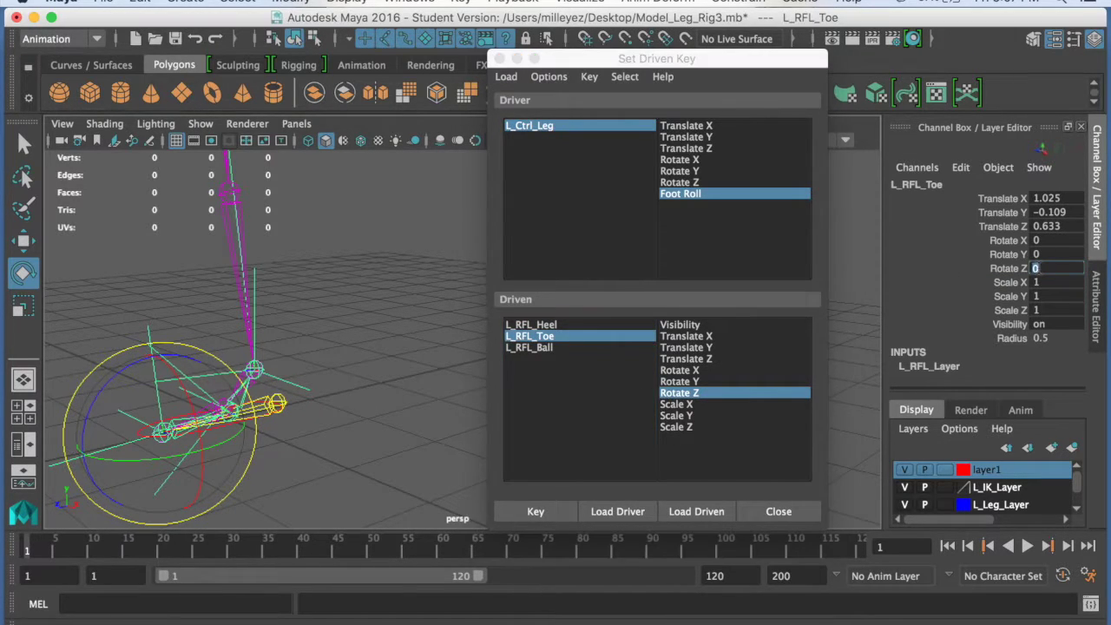
text(60)
key(Return)
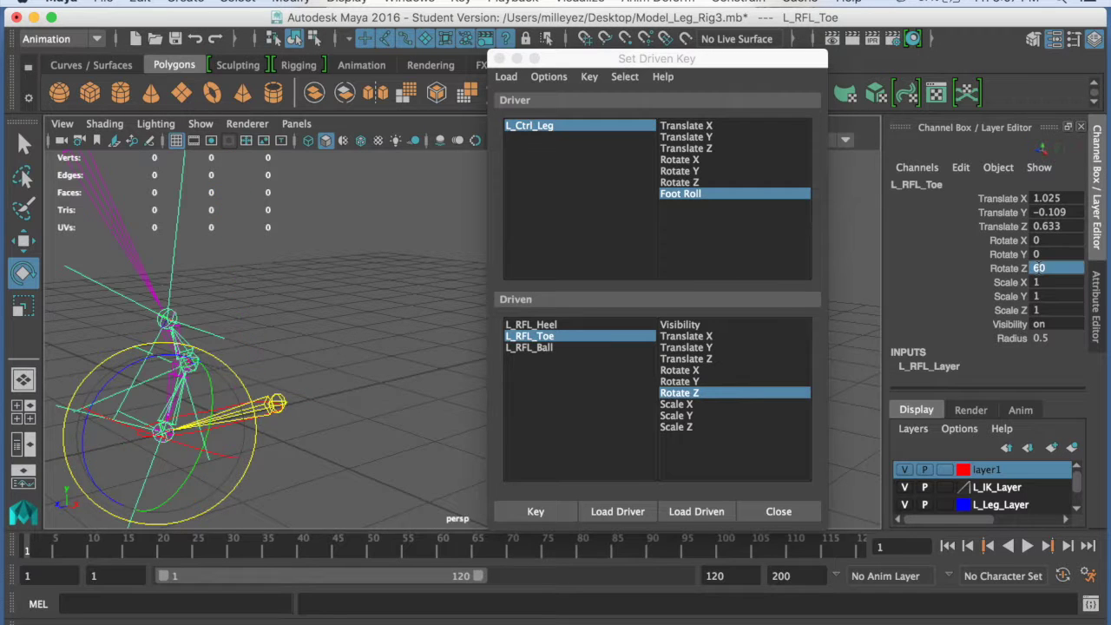
mouse_move(285, 315)
alt+mouse_down()
mouse_move(272, 248)
mouse_move(263, 312)
alt+mouse_up()
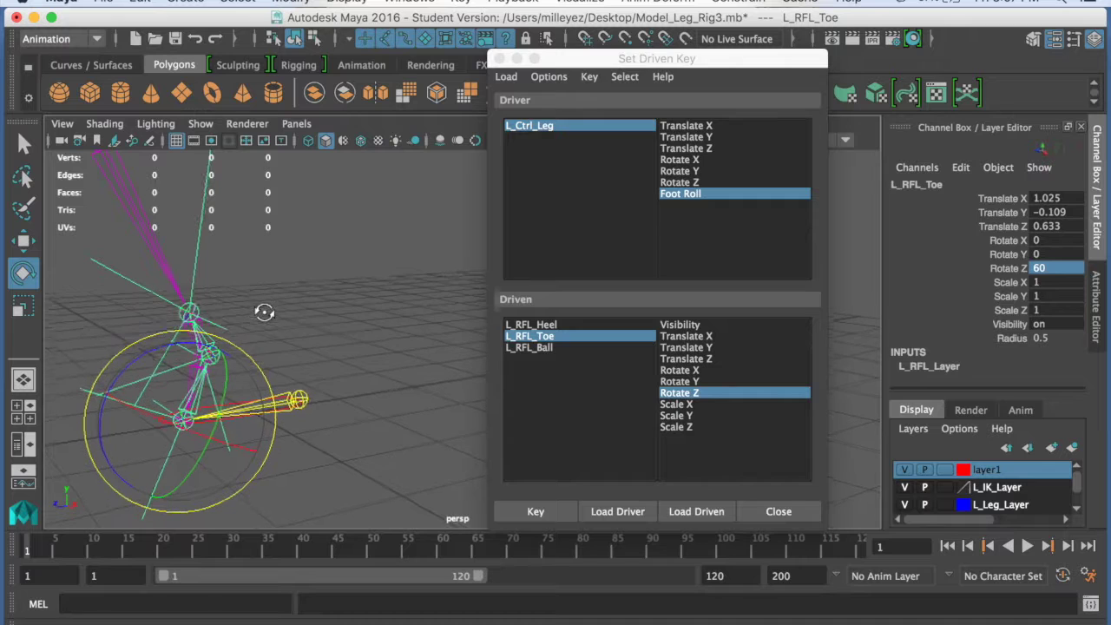
mouse_move(323, 318)
alt+middle_down()
mouse_move(316, 385)
mouse_move(313, 367)
mouse_move(322, 379)
alt+middle_up()
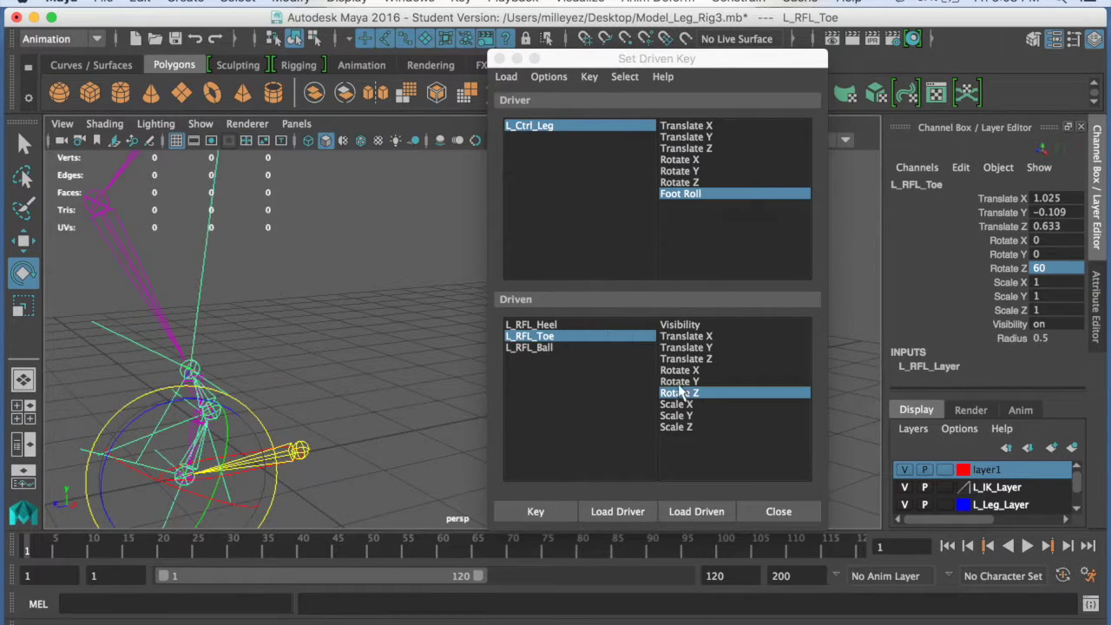
click(558, 510)
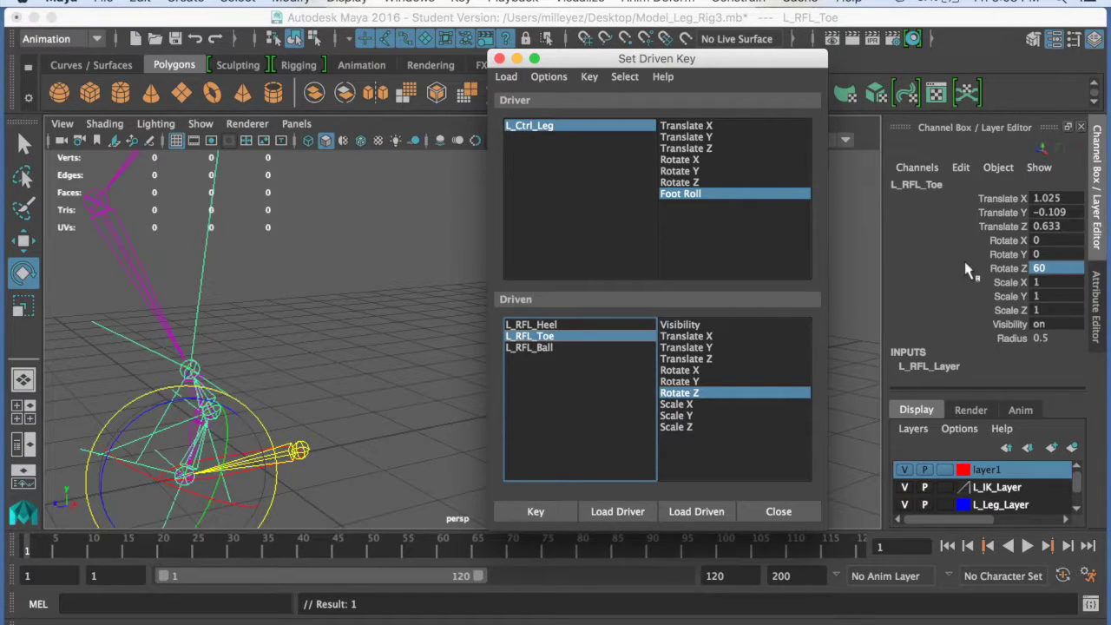
click(597, 126)
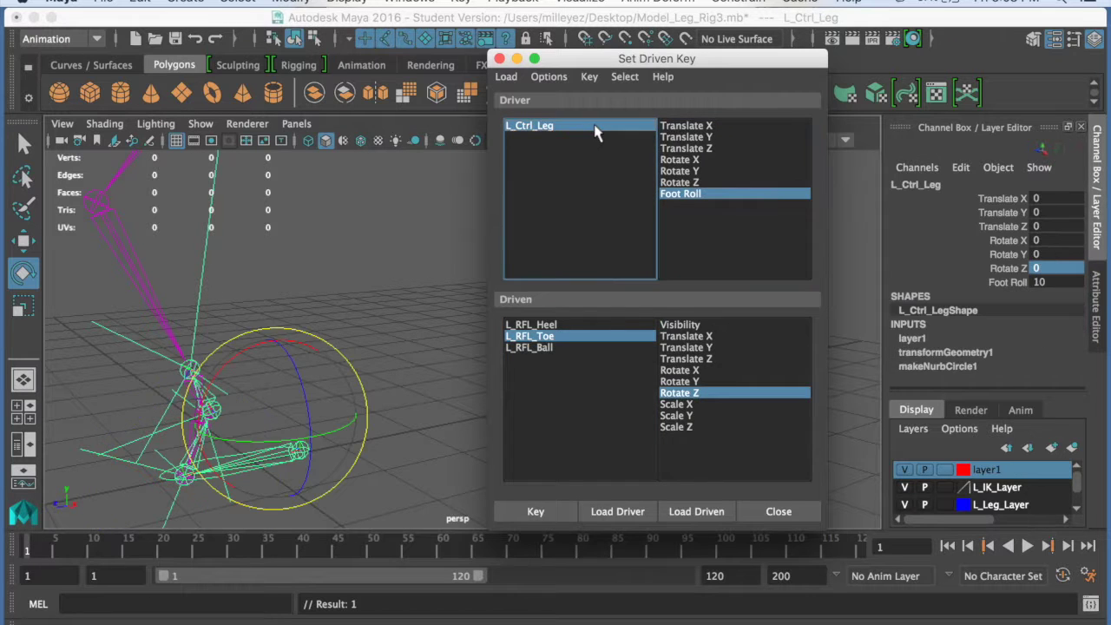
Set Foot Roll to 0 and undo an accidental rotation of the leg control.
double_click(1057, 282)
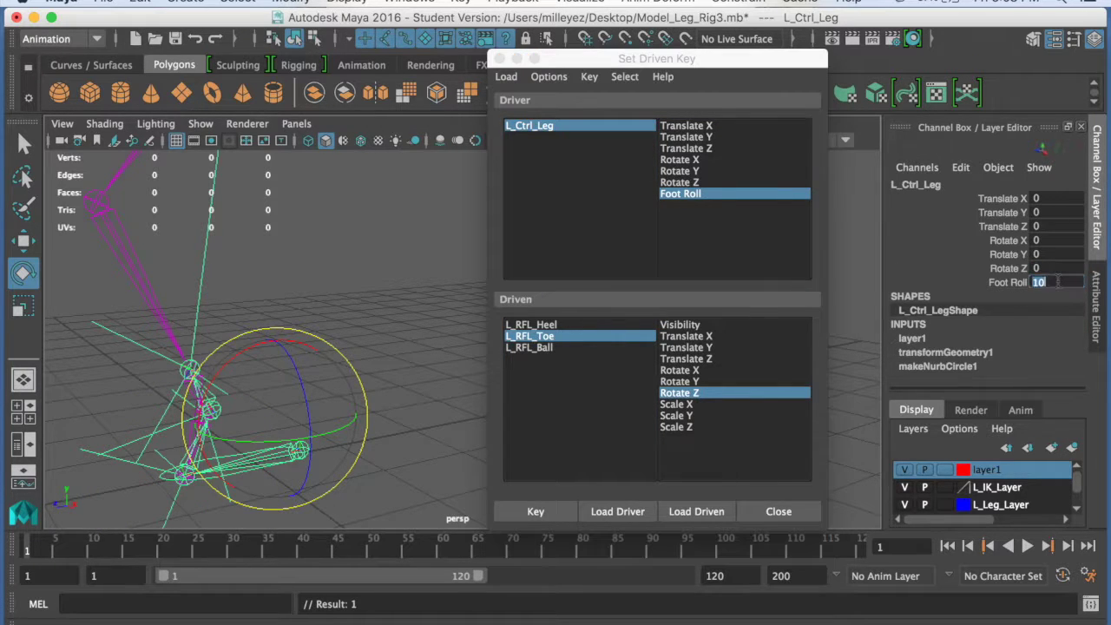
text(0)
key(Return)
mouse_move(404, 403)
middle_down()
mouse_move(521, 404)
mouse_move(230, 417)
mouse_move(295, 399)
middle_up()
key(ctrl+z)
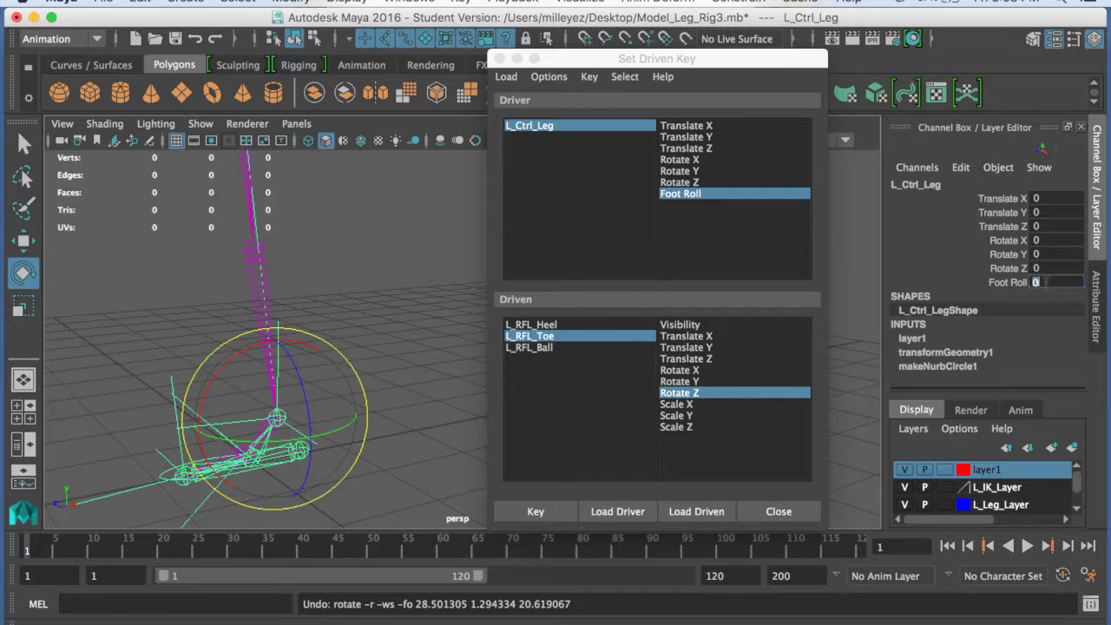
Sweep Foot Roll to test the toe lift, then set it back to 0.
click(1009, 284)
mouse_move(425, 368)
middle_down()
mouse_move(530, 361)
mouse_move(394, 352)
middle_up()
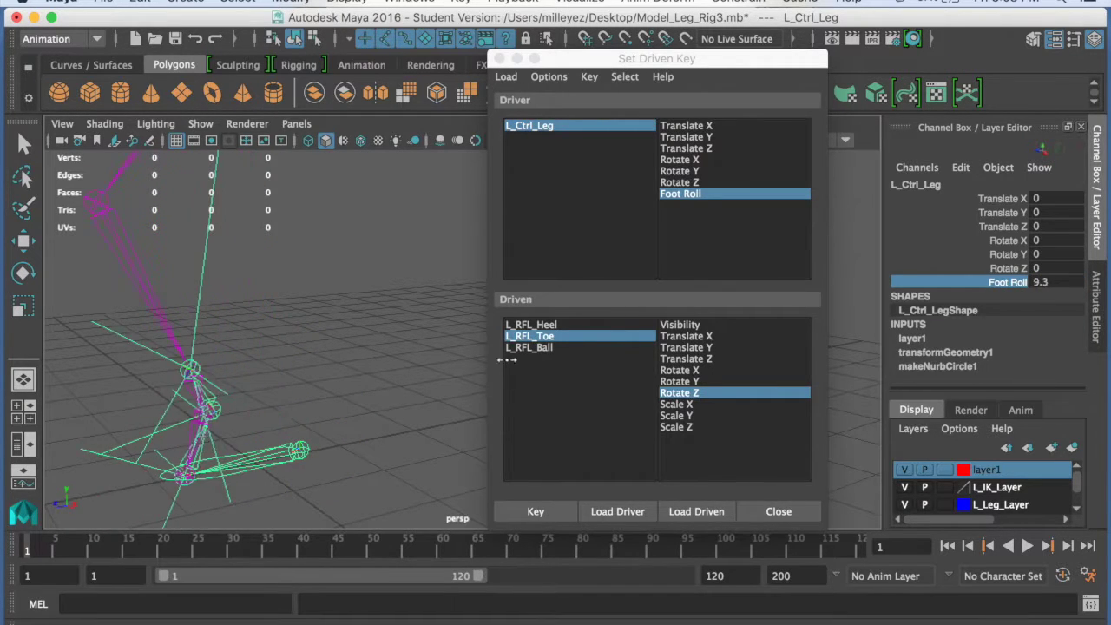
double_click(1058, 282)
text(0)
key(Return)
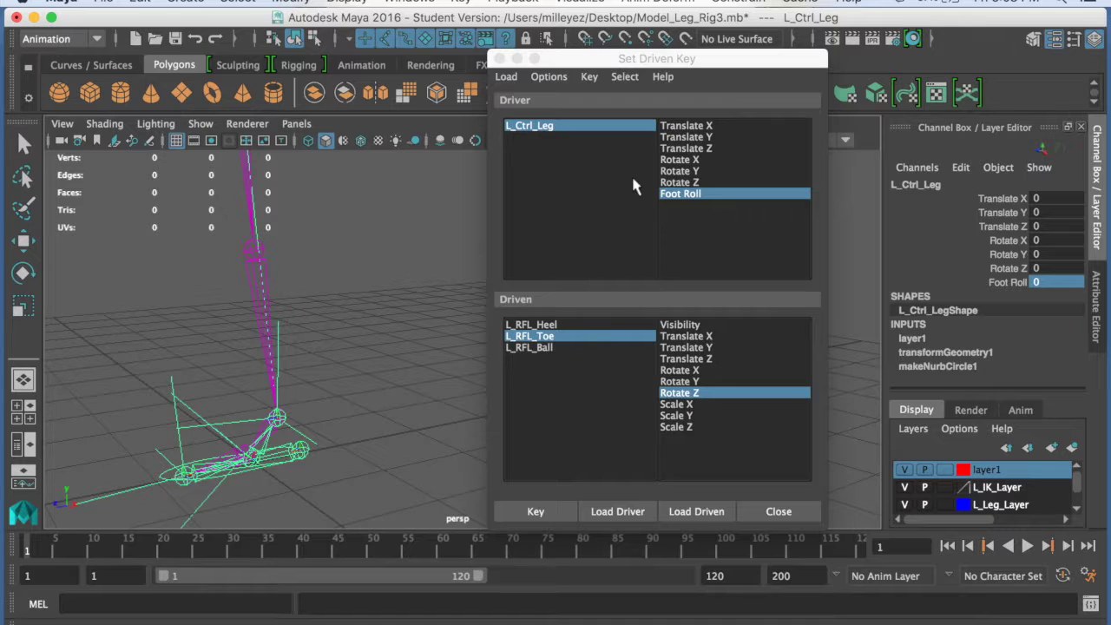
click(700, 196)
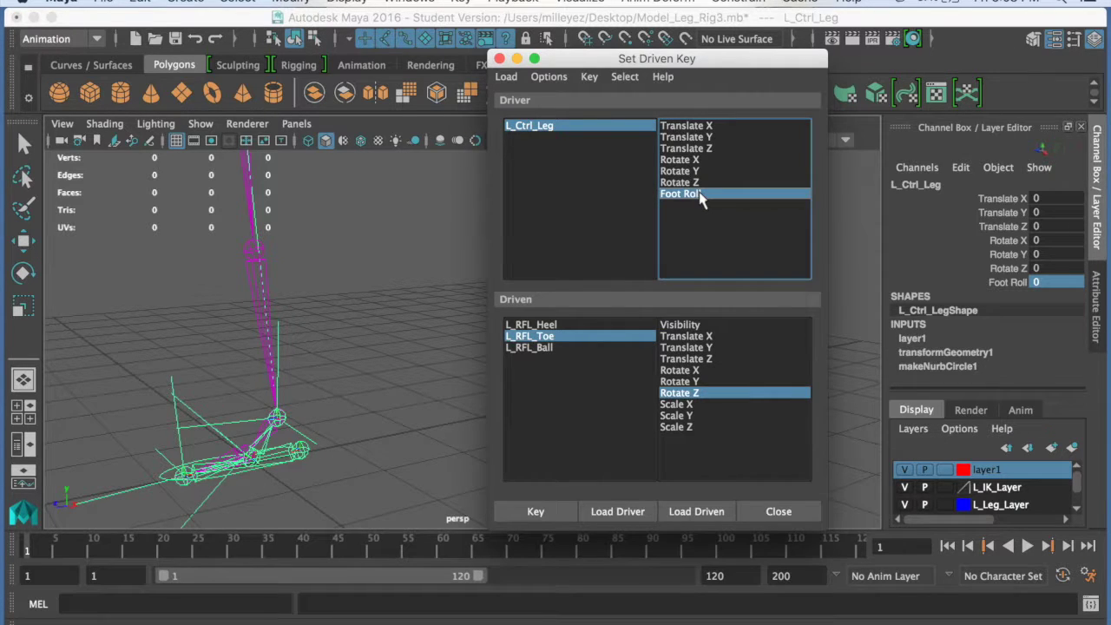
click(1061, 282)
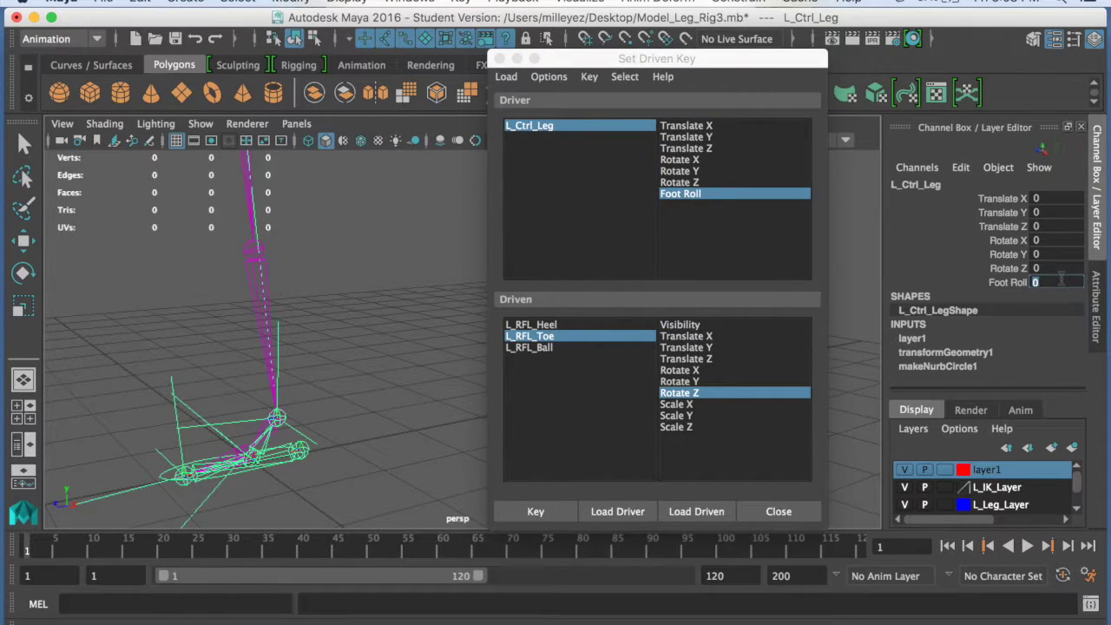
text(5)
At Foot Roll 5, keep the toe's Rotate Z at 0 and rotate the ball to 55.
key(Return)
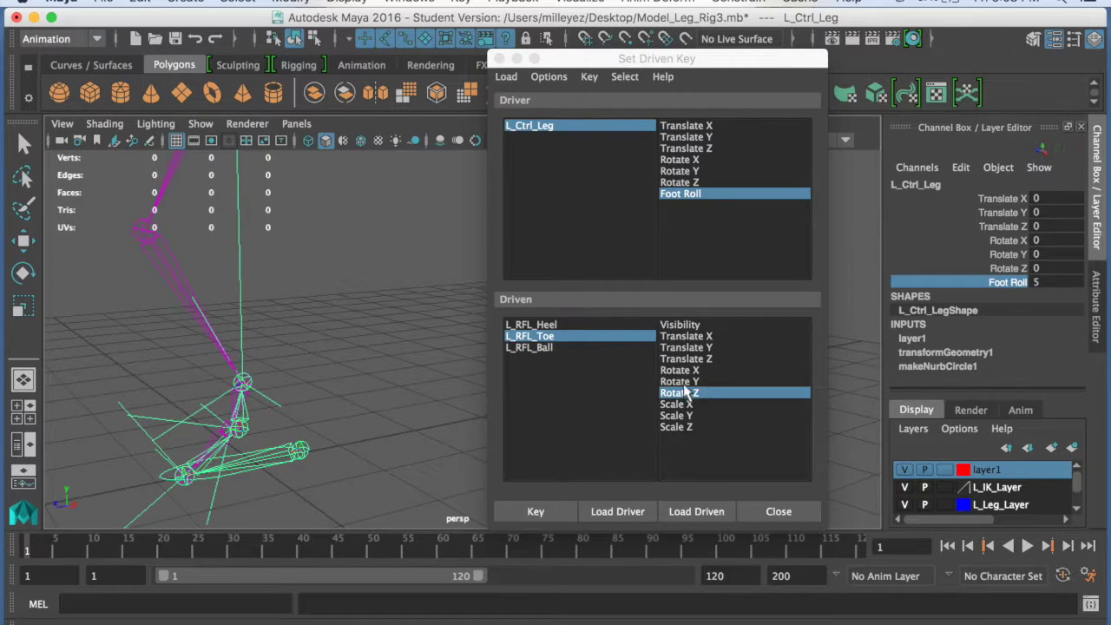
click(548, 338)
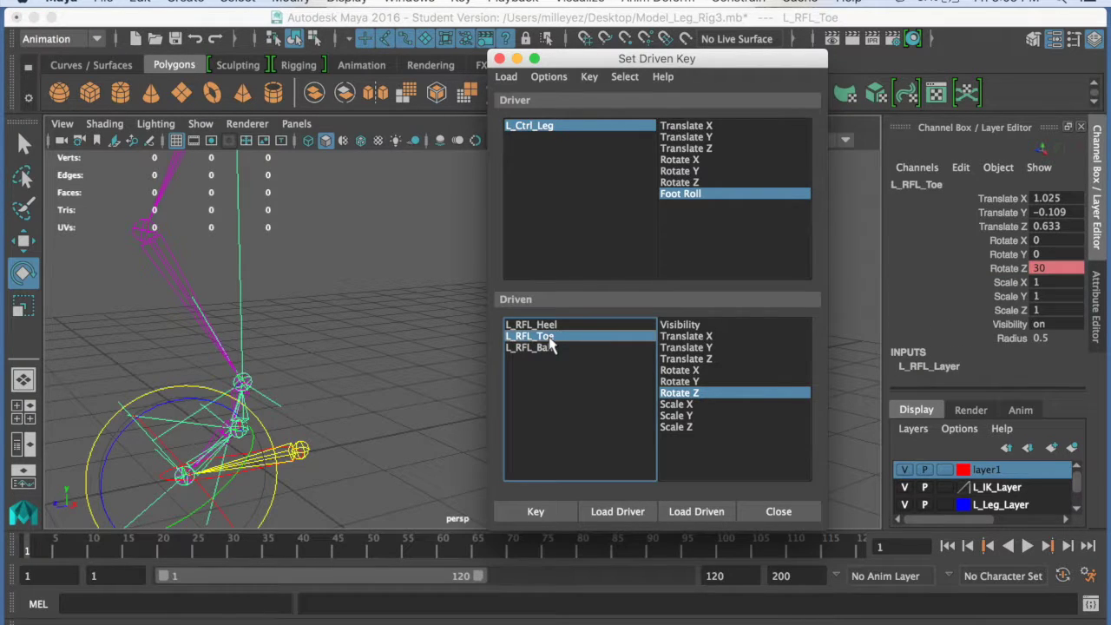
click(1074, 271)
text(0)
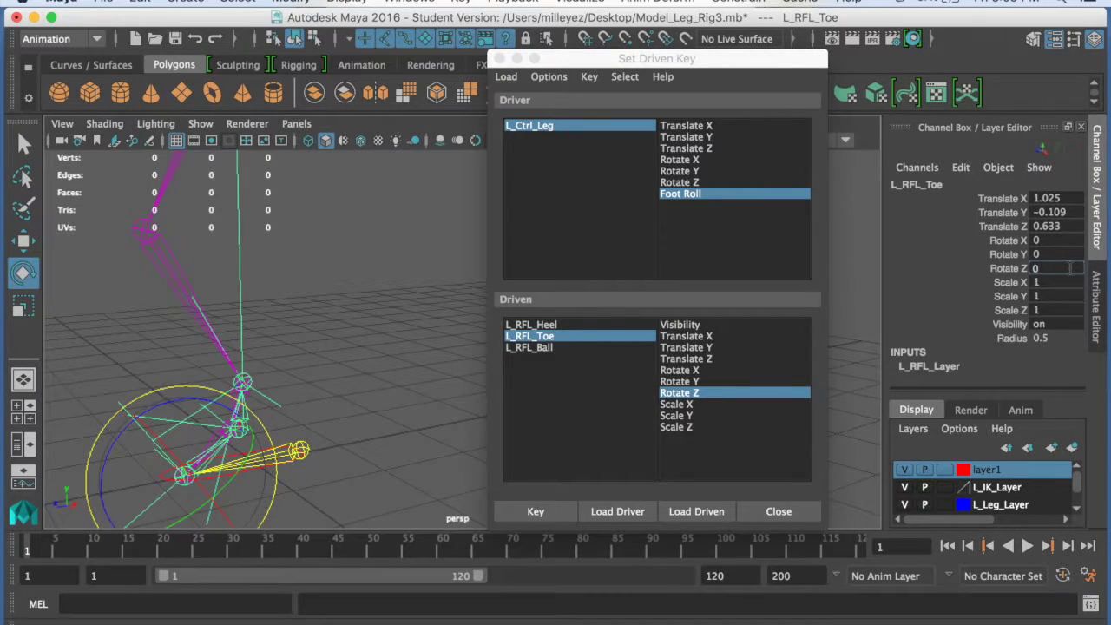
key(Return)
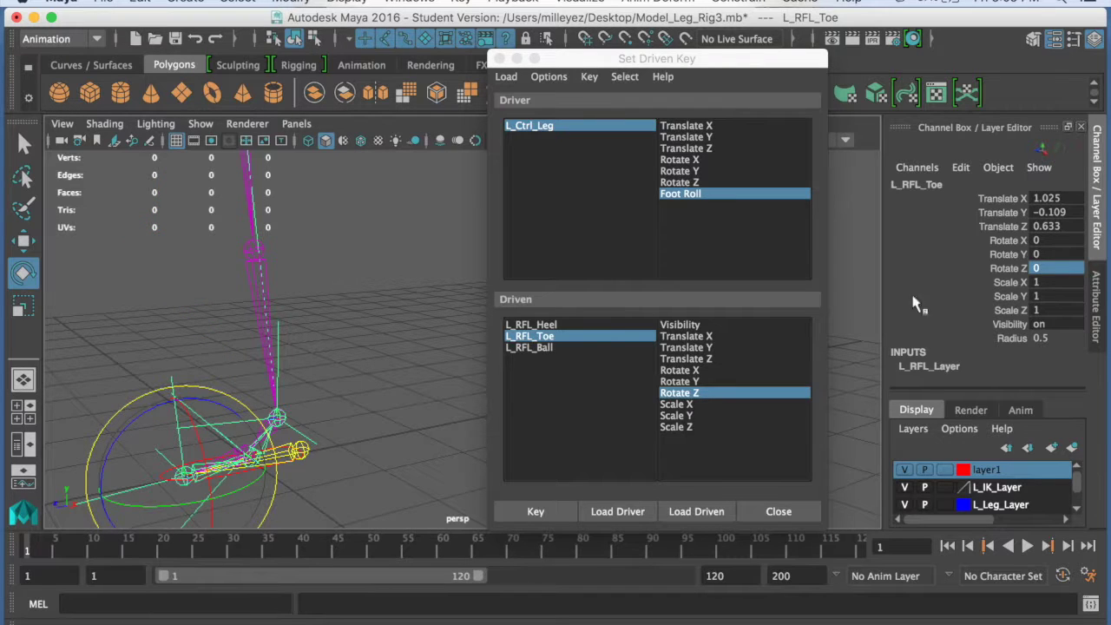
click(547, 347)
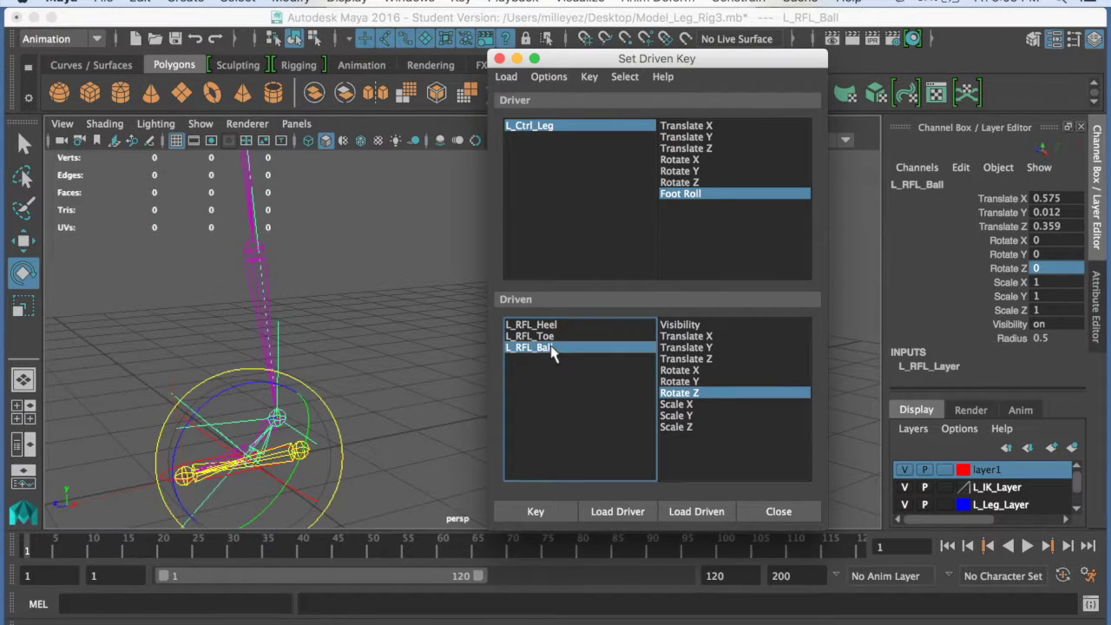
click(1059, 269)
text(55)
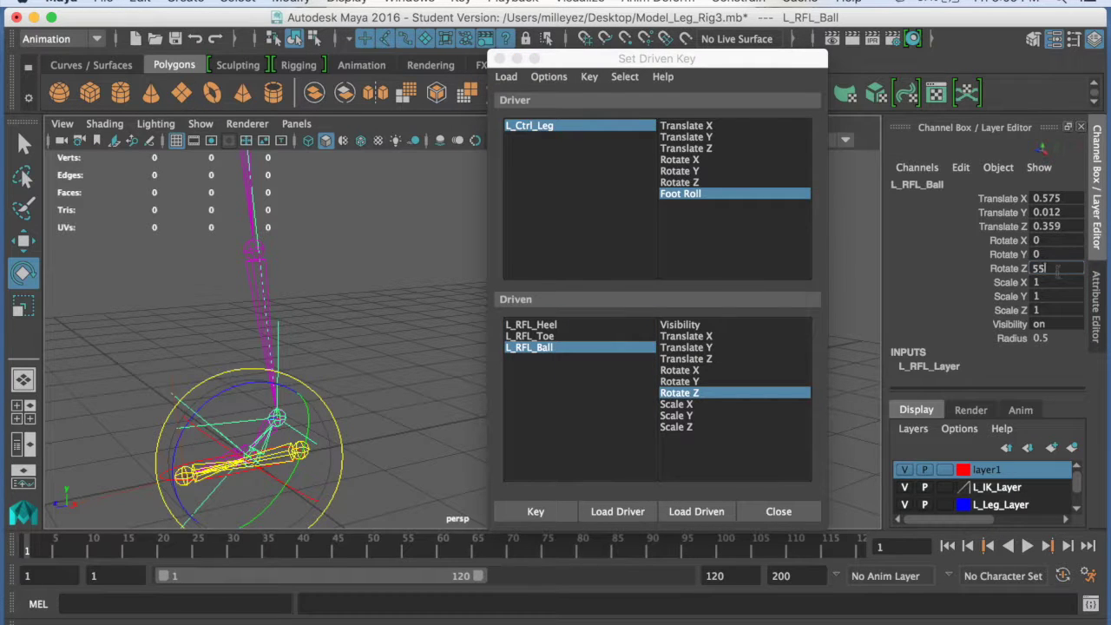
Select heel, toe and ball as driven and key their Rotate Z.
shift+click(550, 339)
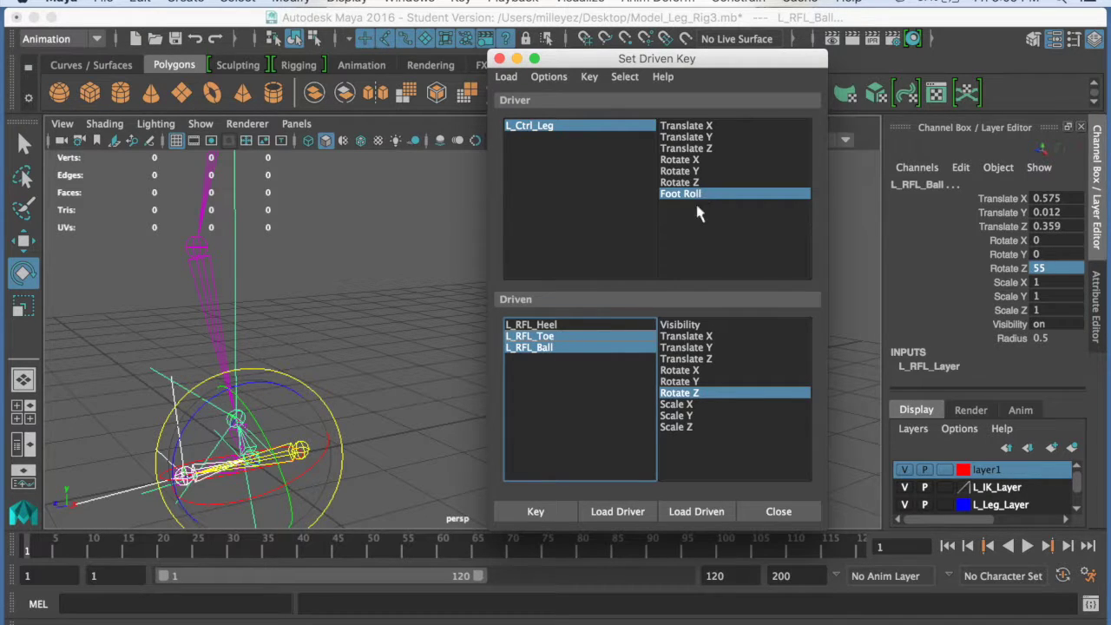
click(555, 339)
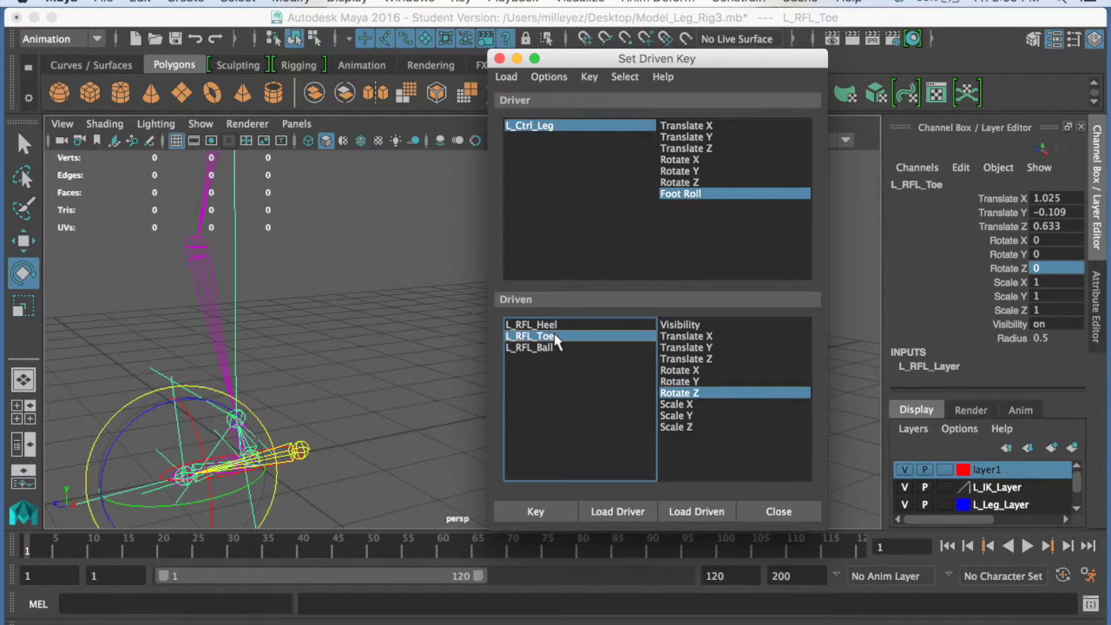
click(556, 348)
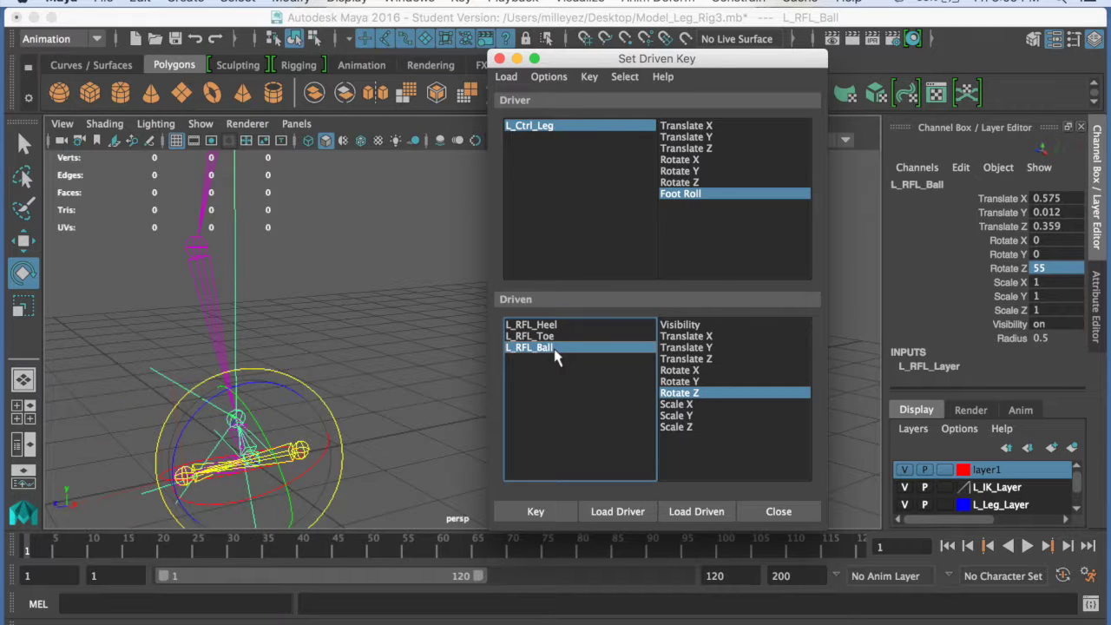
shift+click(555, 338)
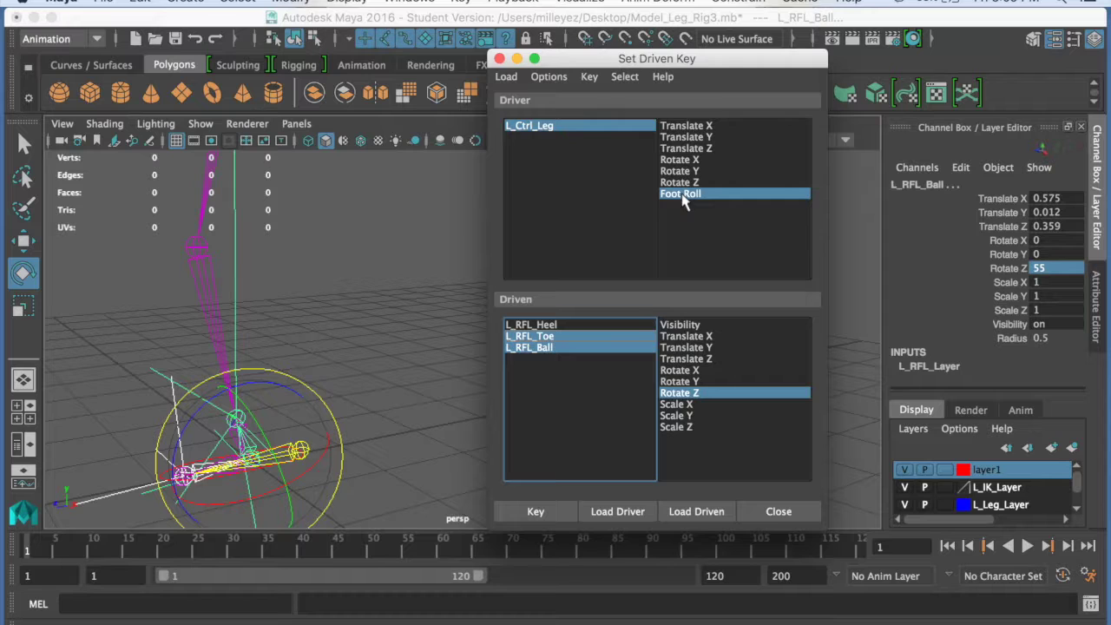
shift+click(532, 327)
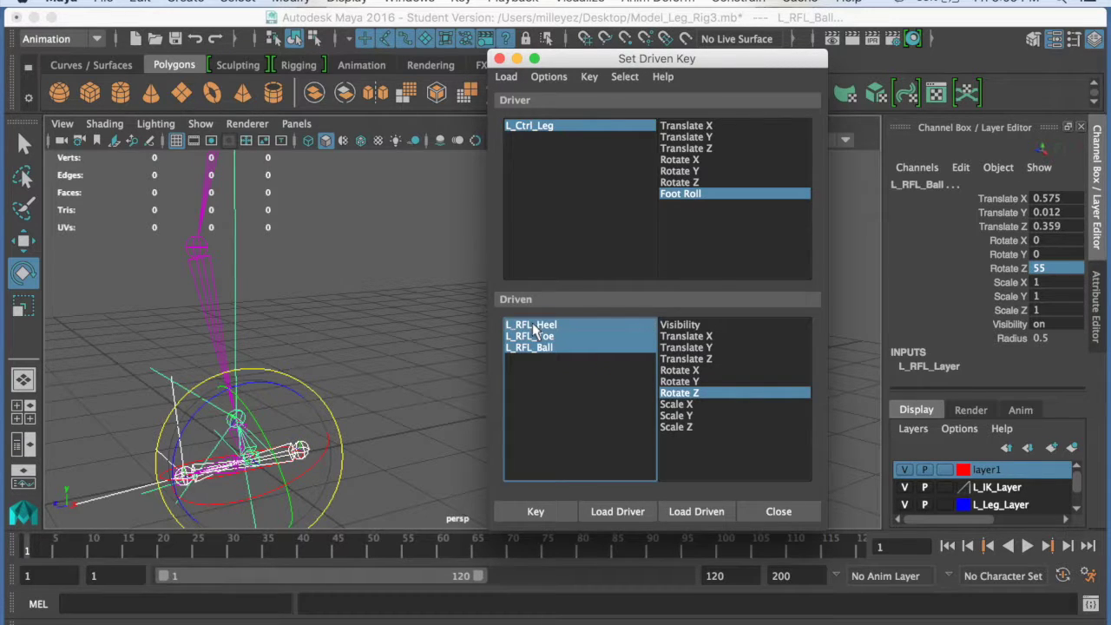
click(539, 512)
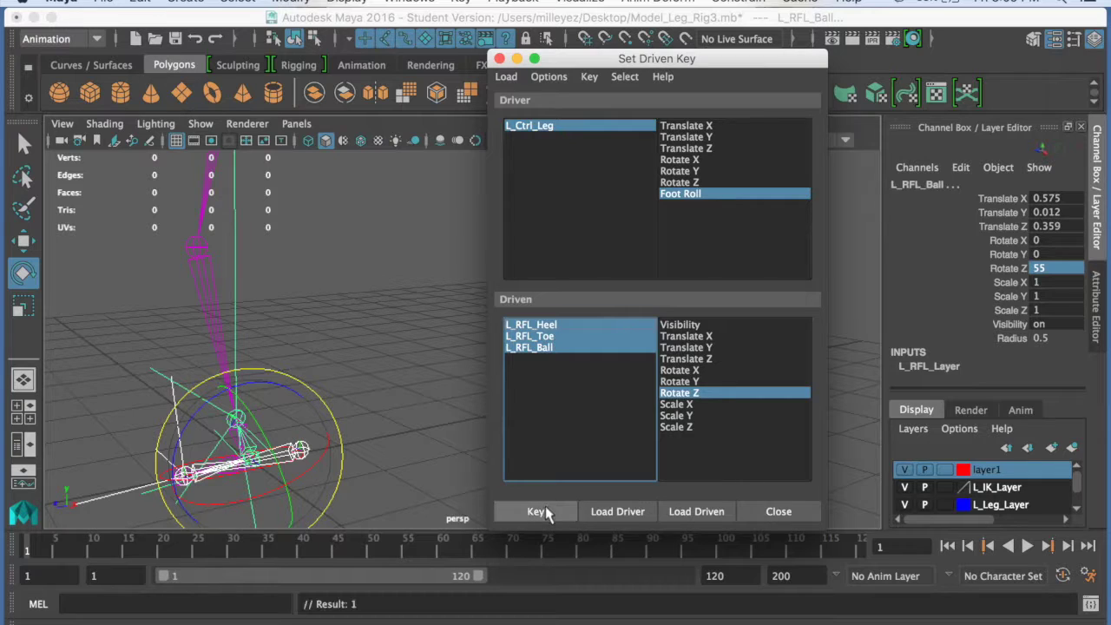
click(716, 201)
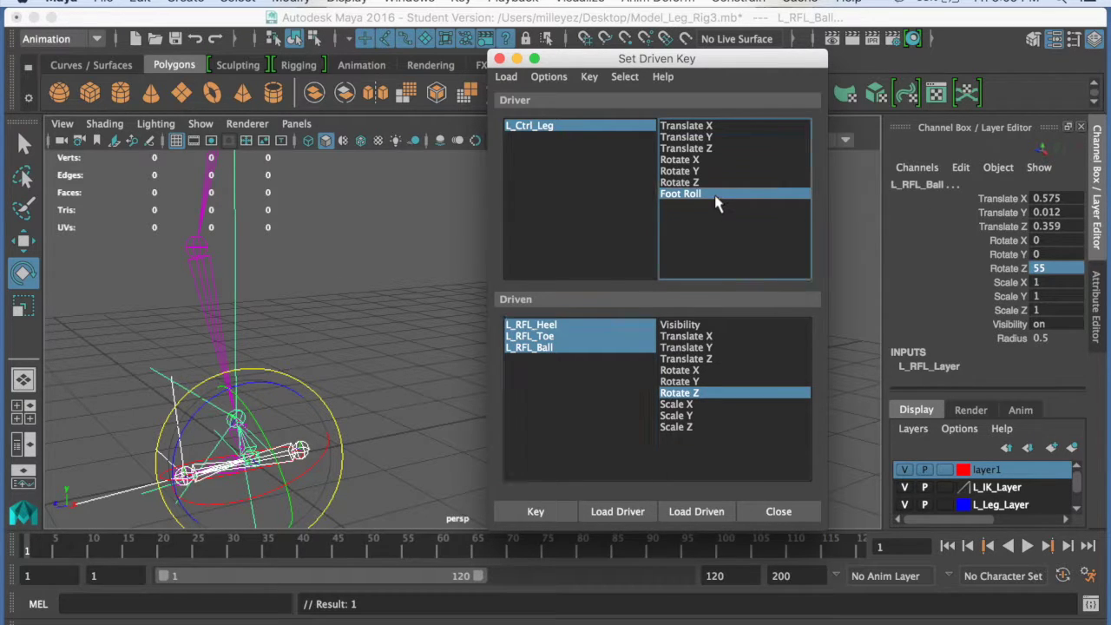
Reset Foot Roll to 0 and sweep it to test the new ball roll.
click(601, 129)
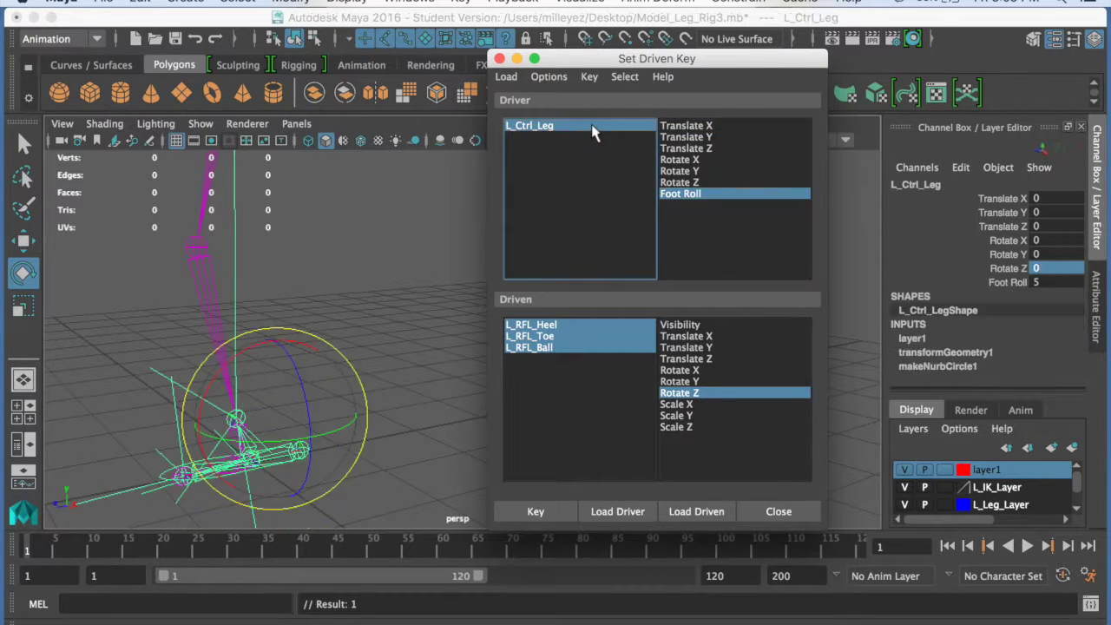
click(1052, 283)
text(0)
key(Return)
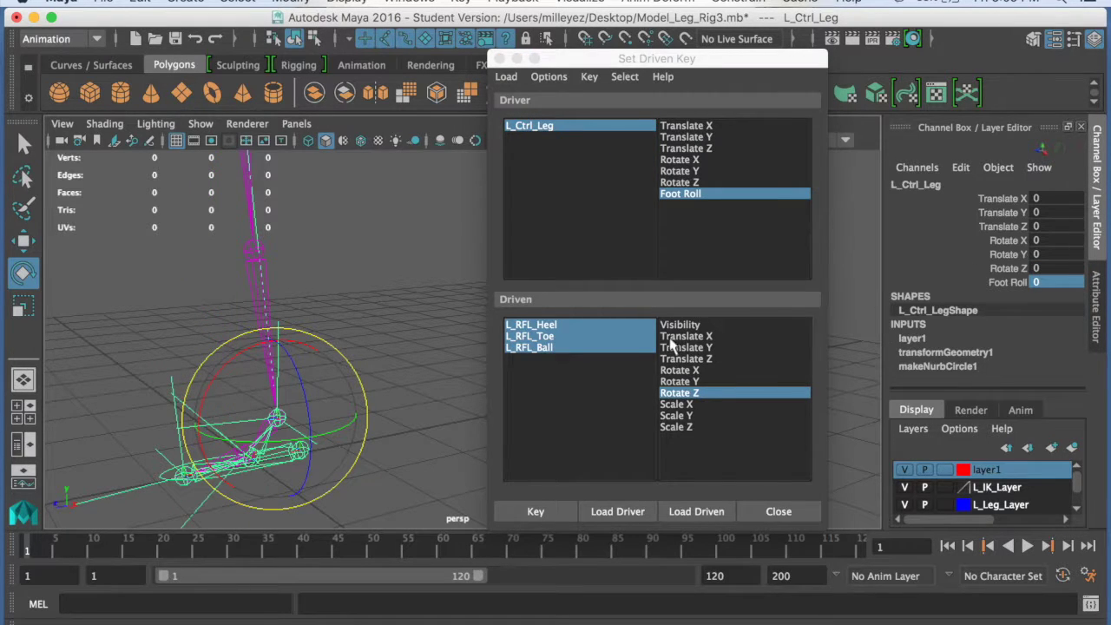
click(1005, 283)
mouse_move(415, 311)
middle_down()
mouse_move(481, 285)
mouse_move(398, 286)
mouse_move(469, 288)
mouse_move(375, 274)
mouse_move(462, 288)
mouse_move(413, 281)
mouse_move(447, 285)
mouse_move(426, 282)
middle_up()
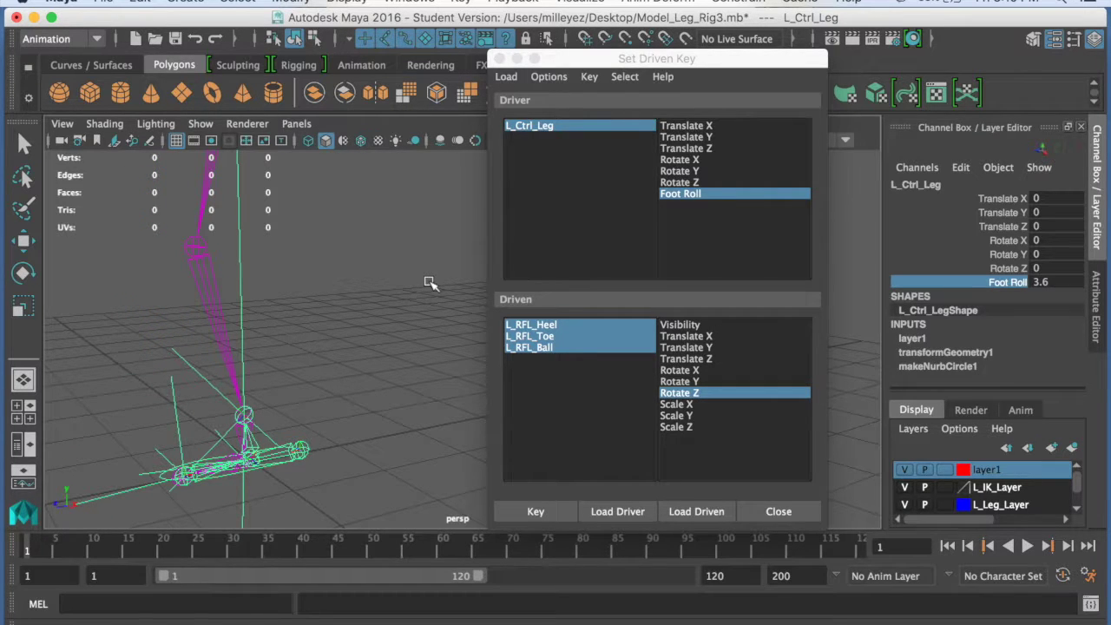
Set Foot Roll back to 0, then enter -10.
double_click(1060, 283)
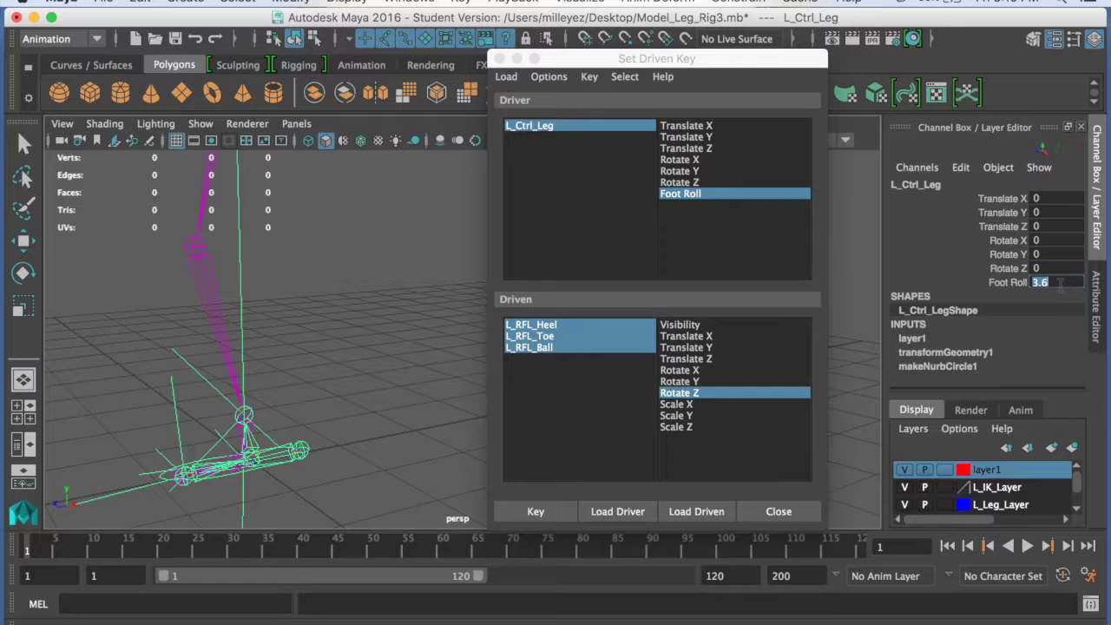
text(0)
key(Return)
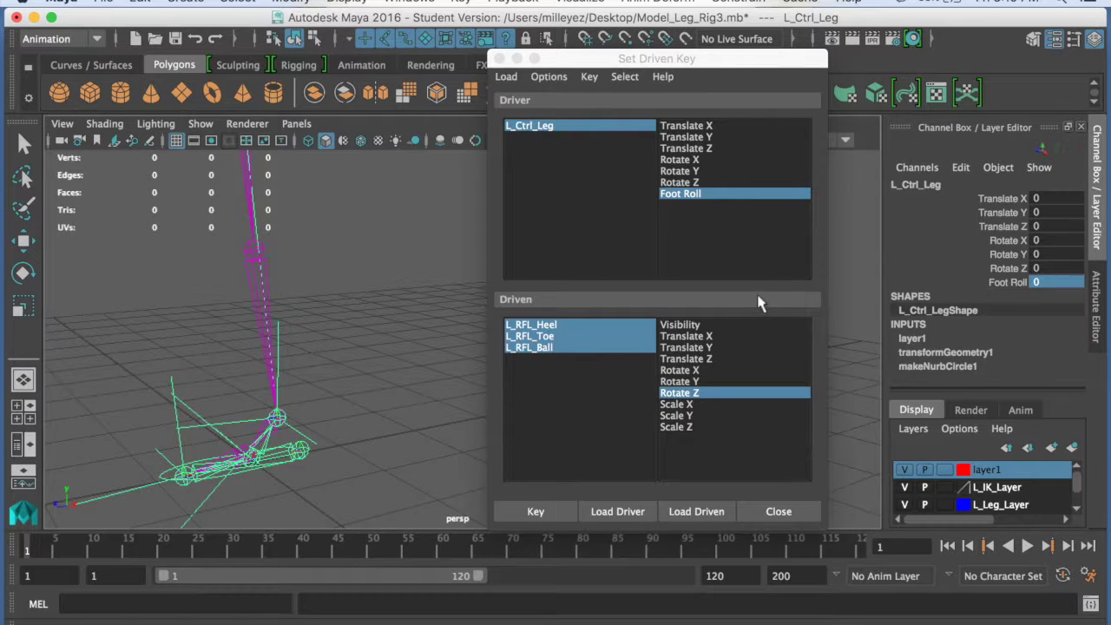
double_click(1046, 283)
text(-10)
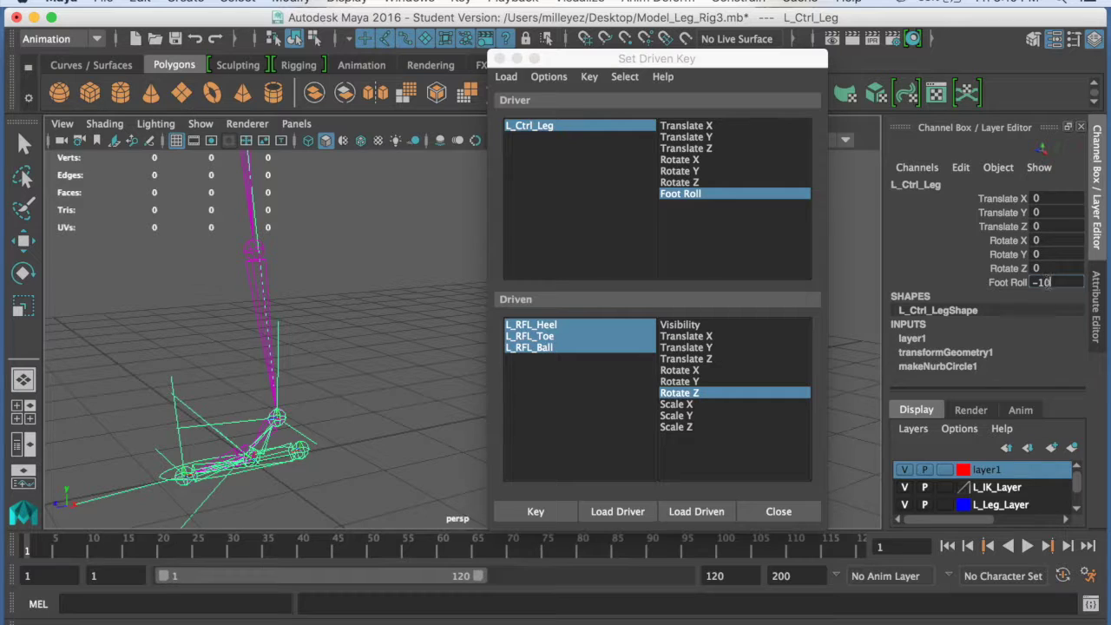
click(951, 276)
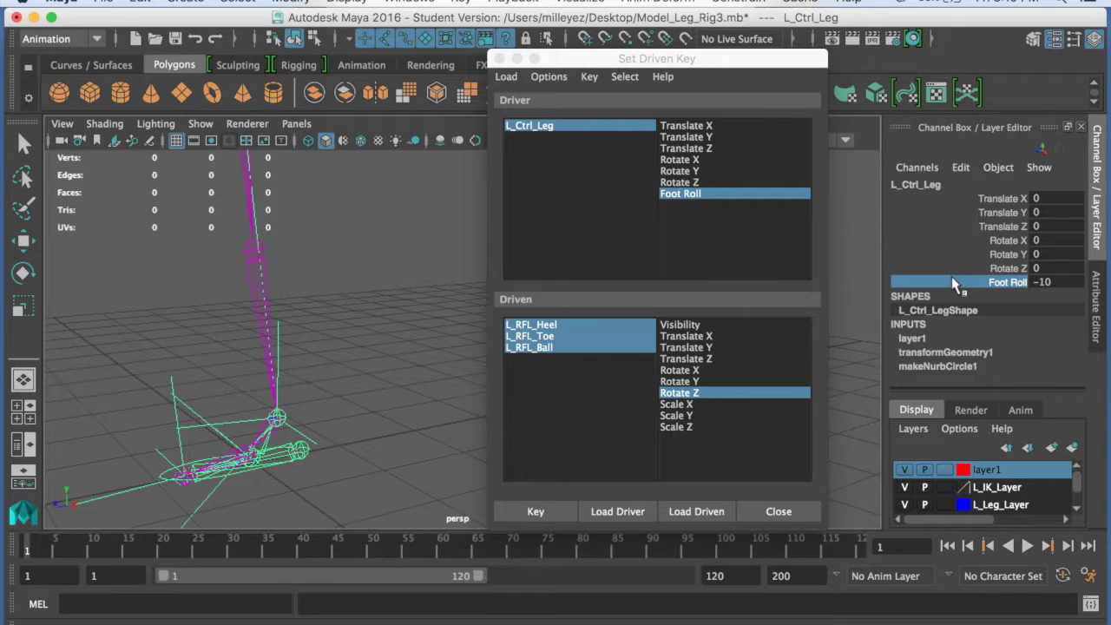
Set L_RFL_Heel's Rotate Z to 35.
click(573, 337)
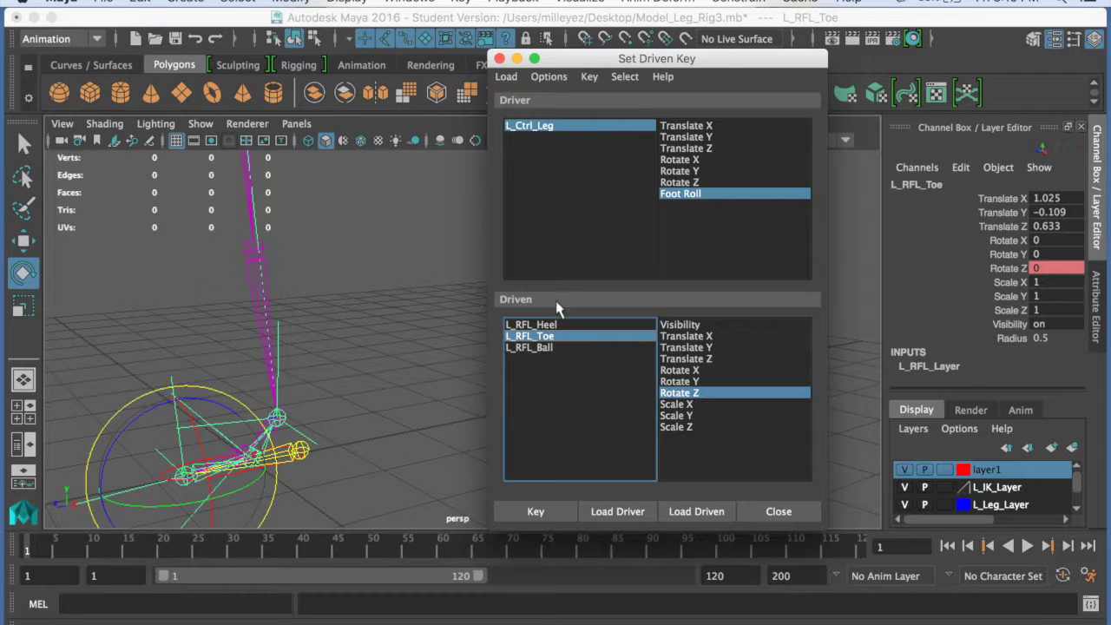
click(560, 347)
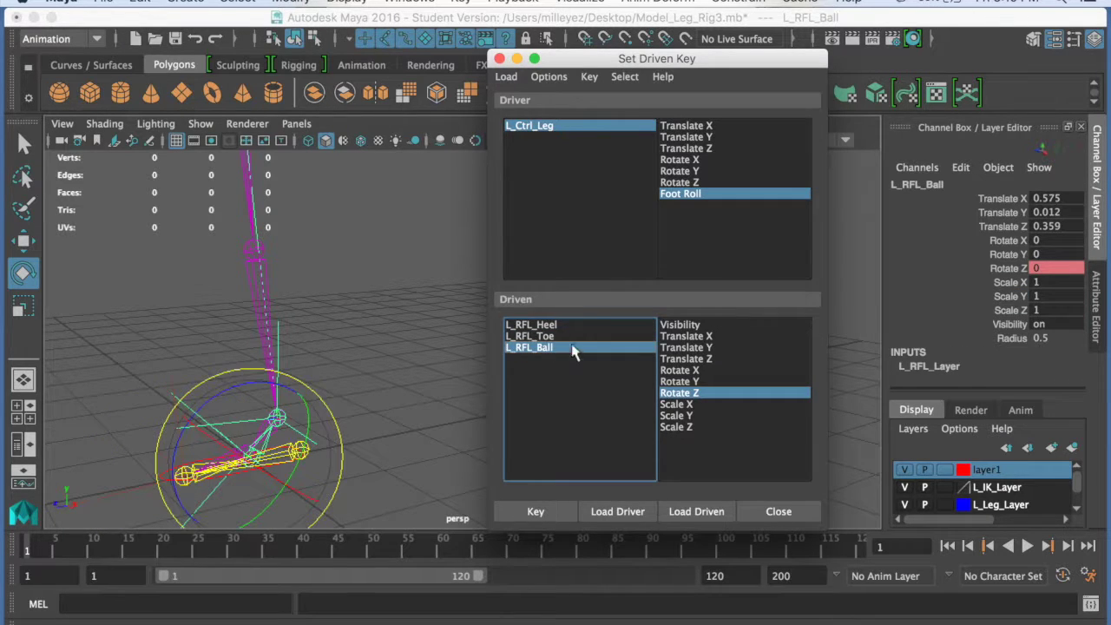
click(1064, 270)
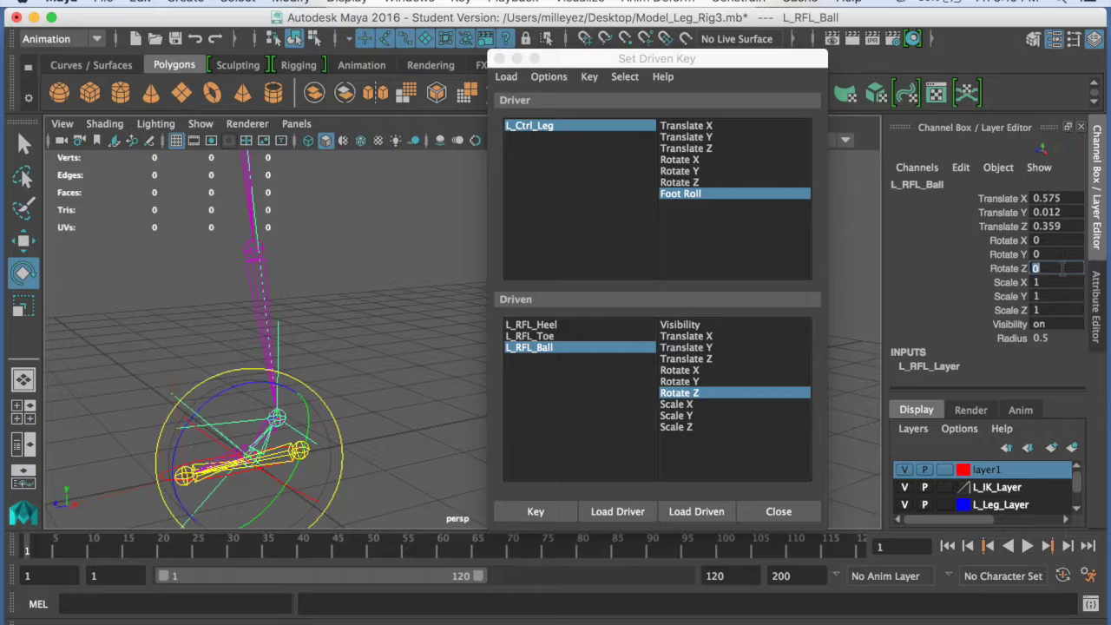
click(581, 325)
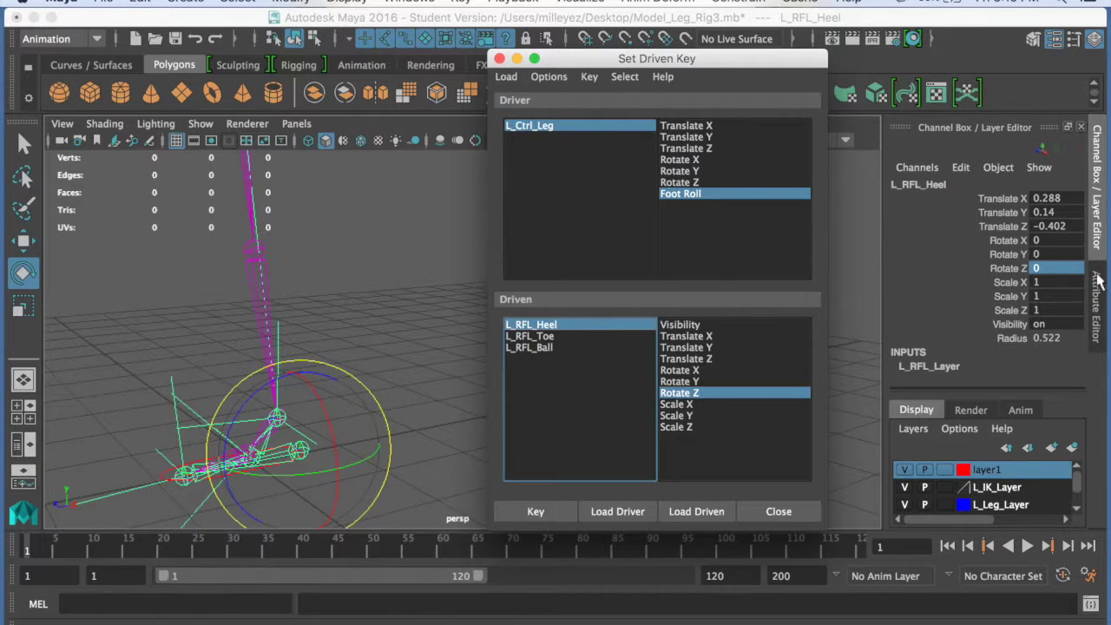
click(1061, 271)
text(35)
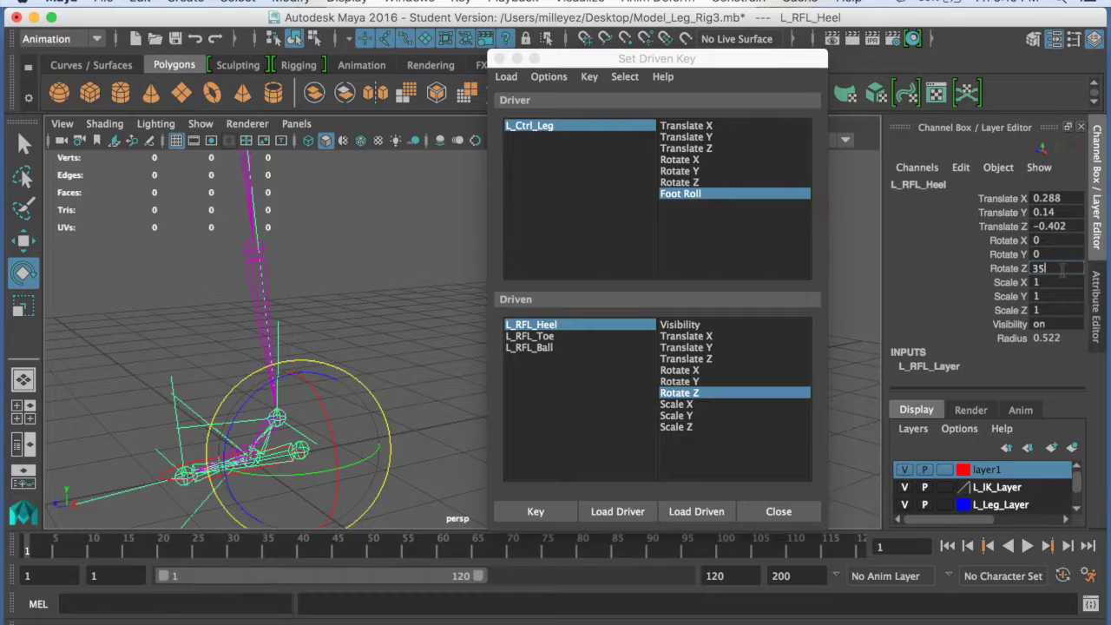
click(957, 282)
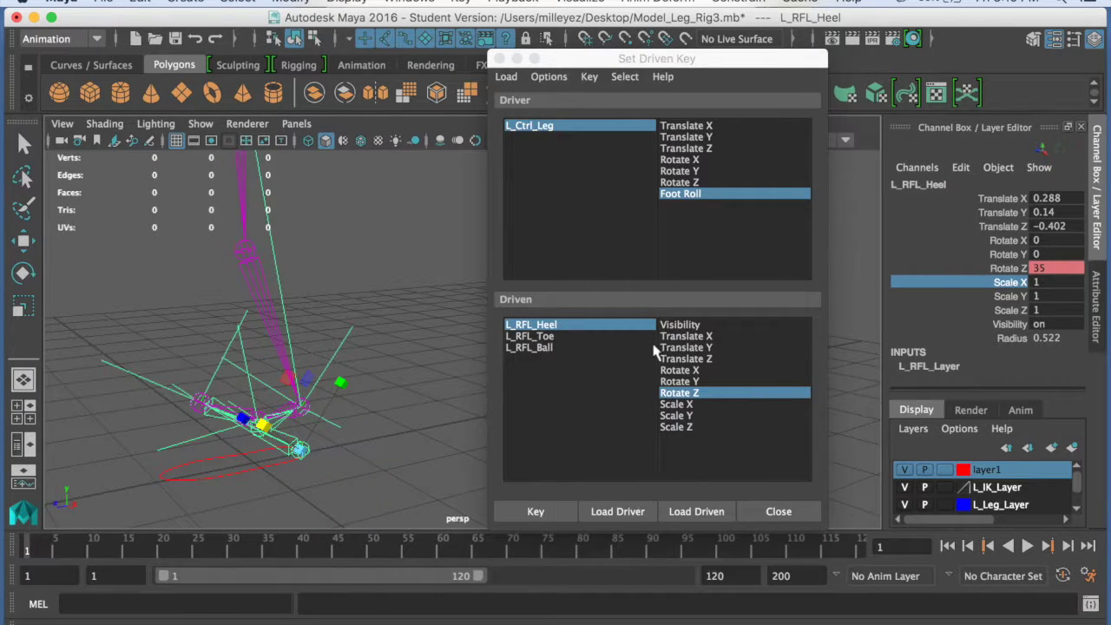
Key heel, toe and ball Rotate Z at Foot Roll -10.
shift+click(541, 347)
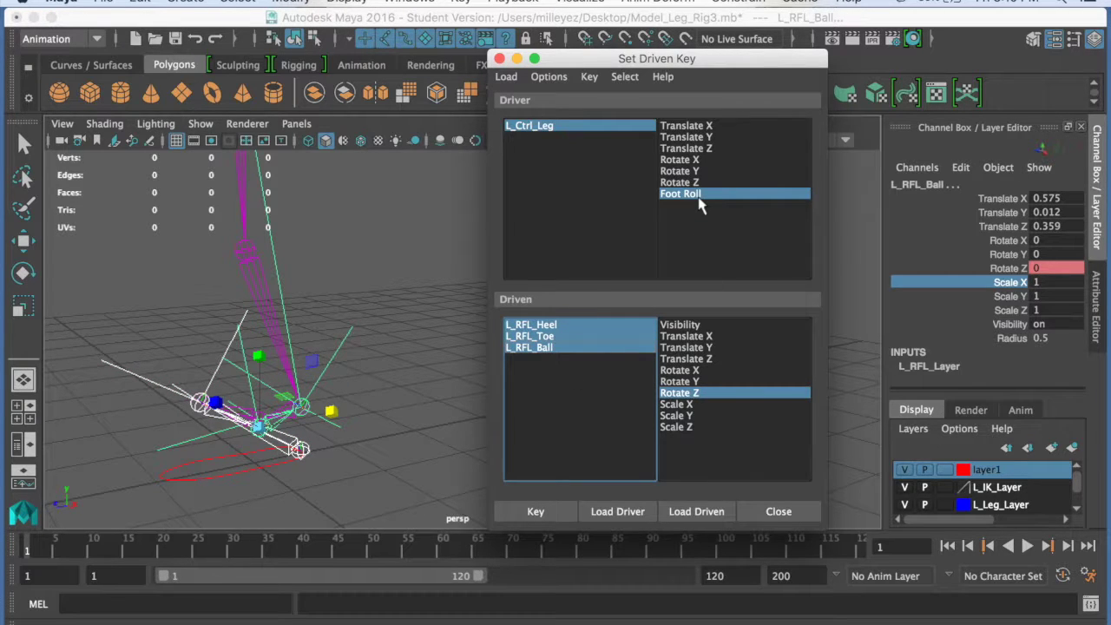
click(538, 512)
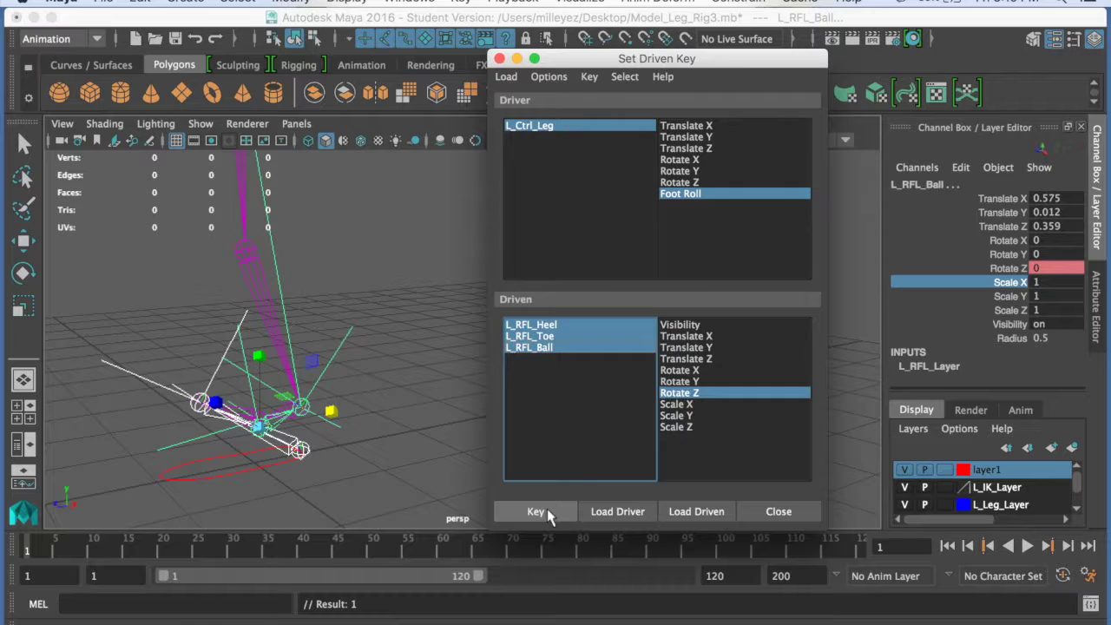
click(687, 194)
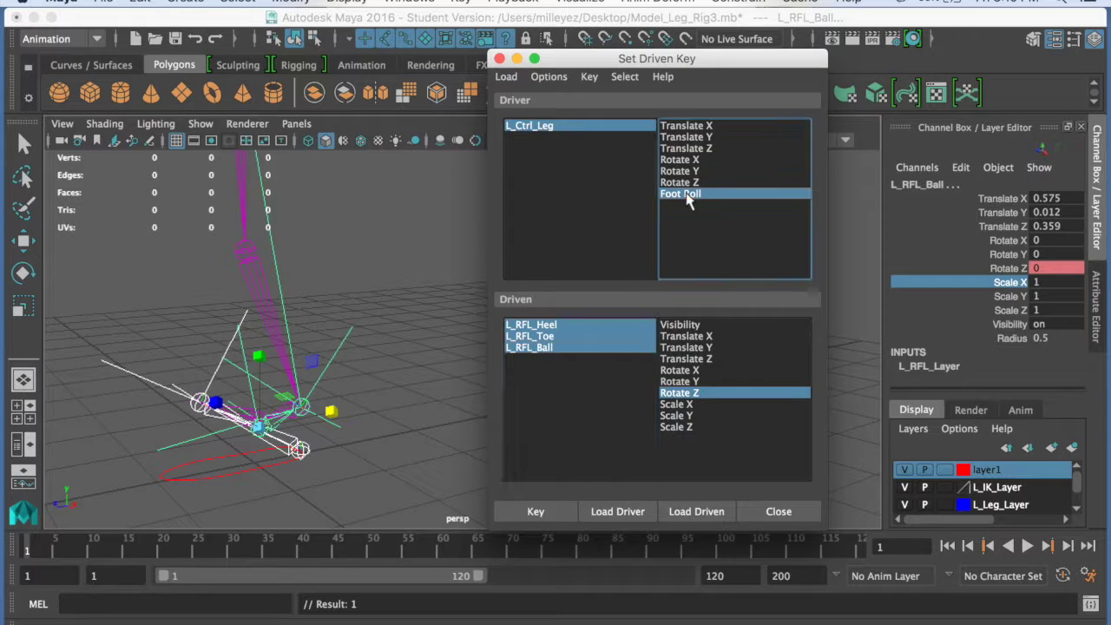
click(571, 131)
Reset L_Ctrl_Leg's Foot Roll to 0.
click(1011, 283)
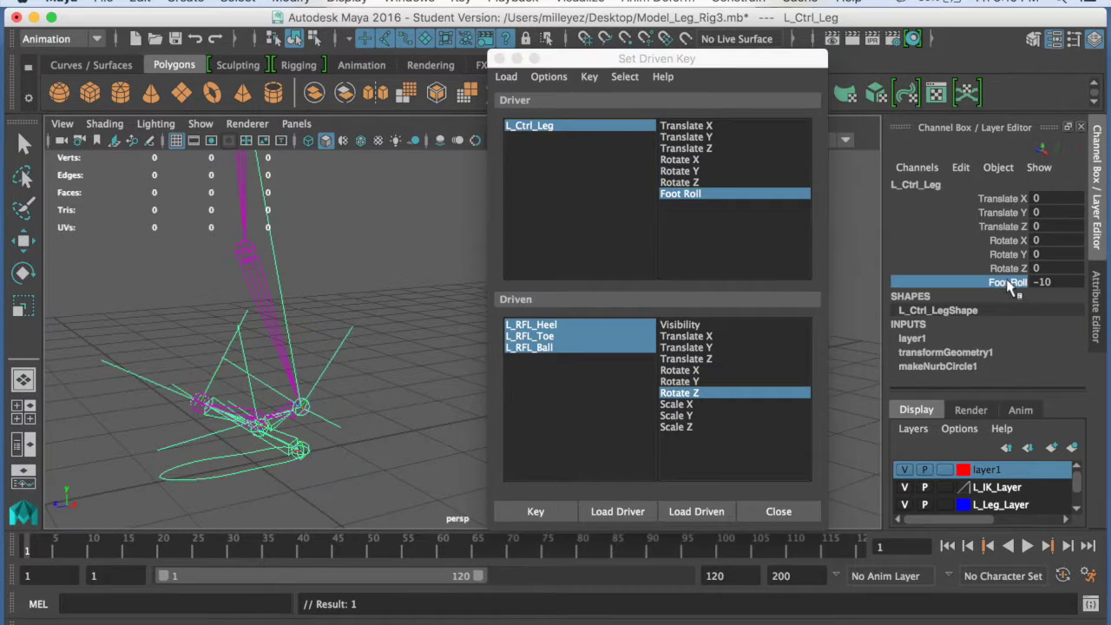
click(1061, 282)
text(0)
key(Return)
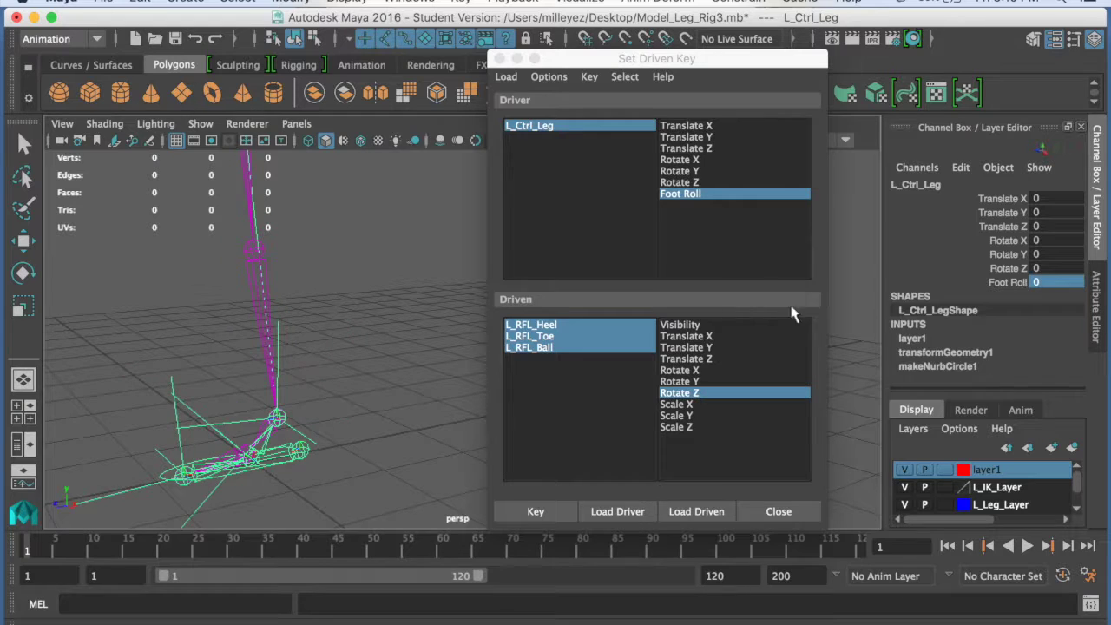
Sweep Foot Roll to test the full heel-to-toe roll, then return it to 0.
click(1008, 287)
mouse_move(346, 363)
middle_down()
mouse_move(386, 352)
mouse_move(391, 336)
mouse_move(343, 332)
mouse_move(426, 322)
mouse_move(377, 326)
mouse_move(264, 283)
mouse_move(422, 321)
mouse_move(339, 324)
middle_up()
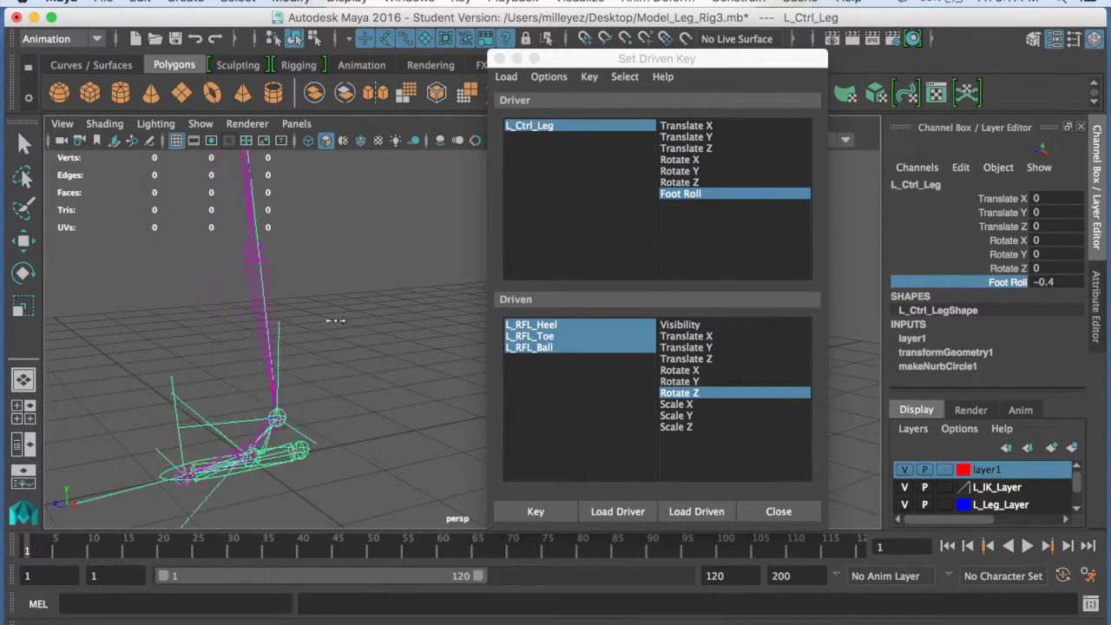
double_click(1055, 282)
text(0)
key(Return)
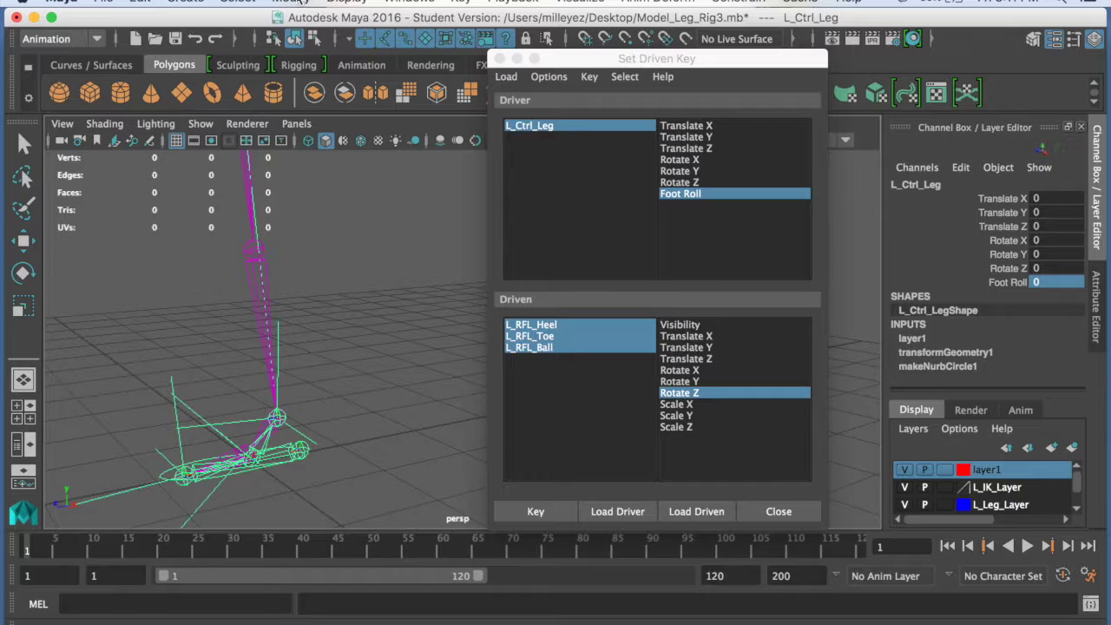
click(613, 3)
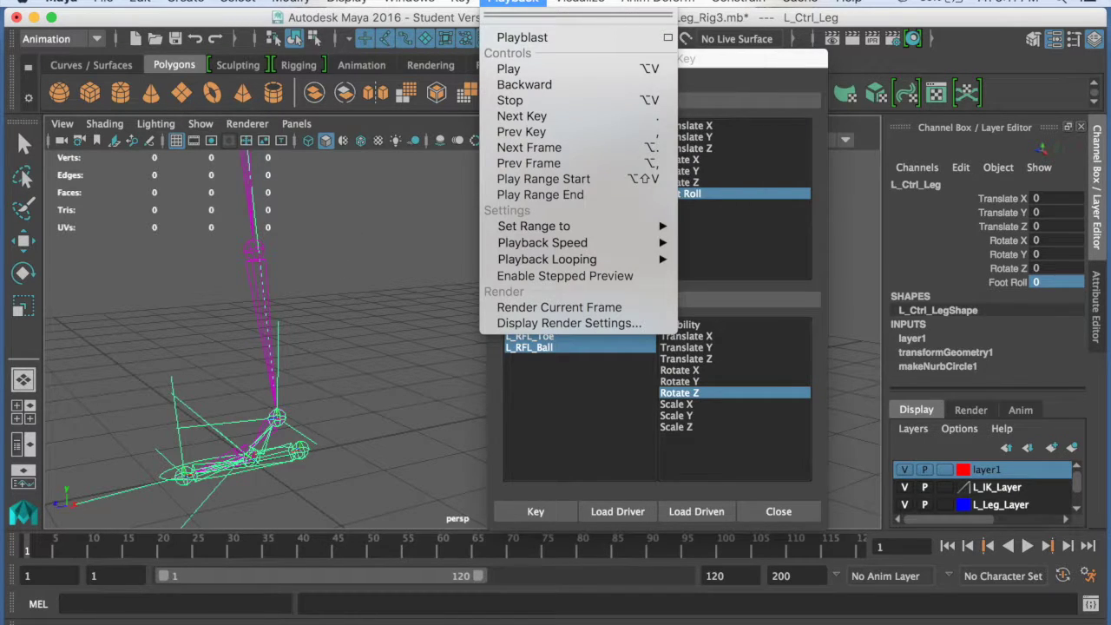